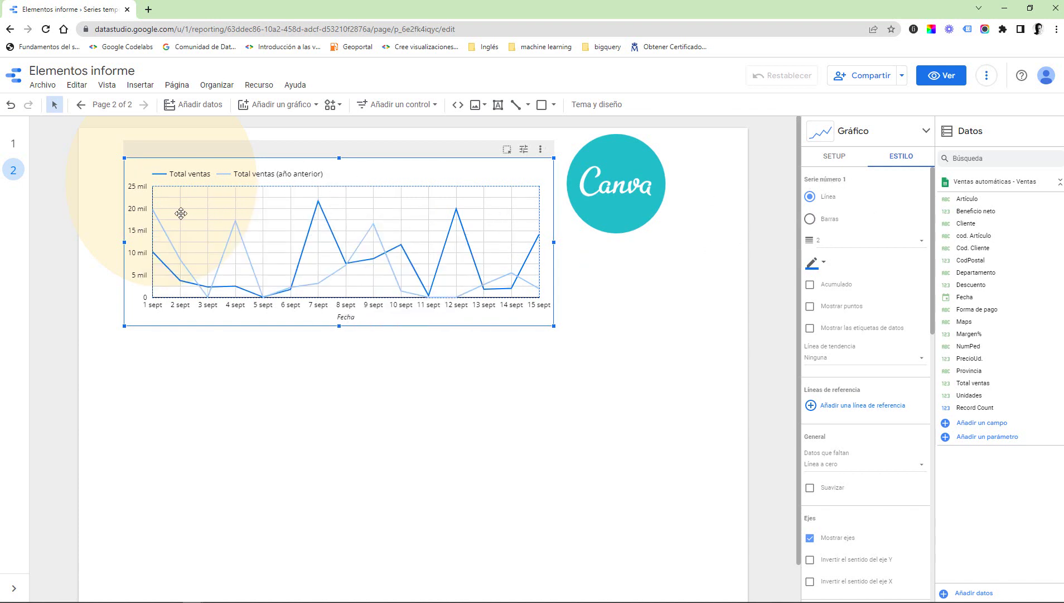
Compare series 1 displayed as Línea and Barras, finishing with Barras, and view its colour options.
mouse_move(170, 222)
click(811, 221)
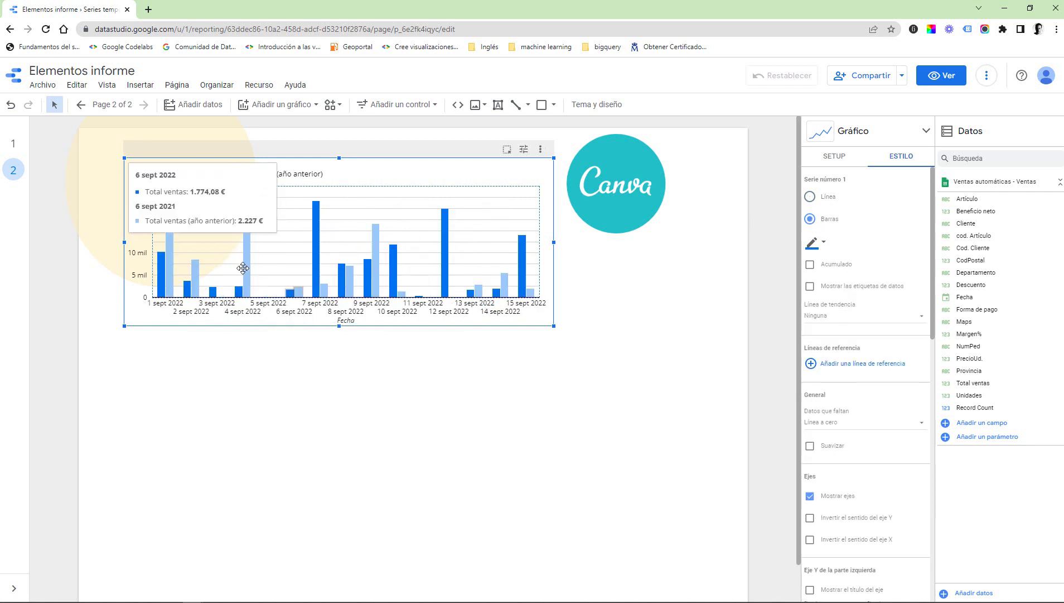
mouse_move(170, 242)
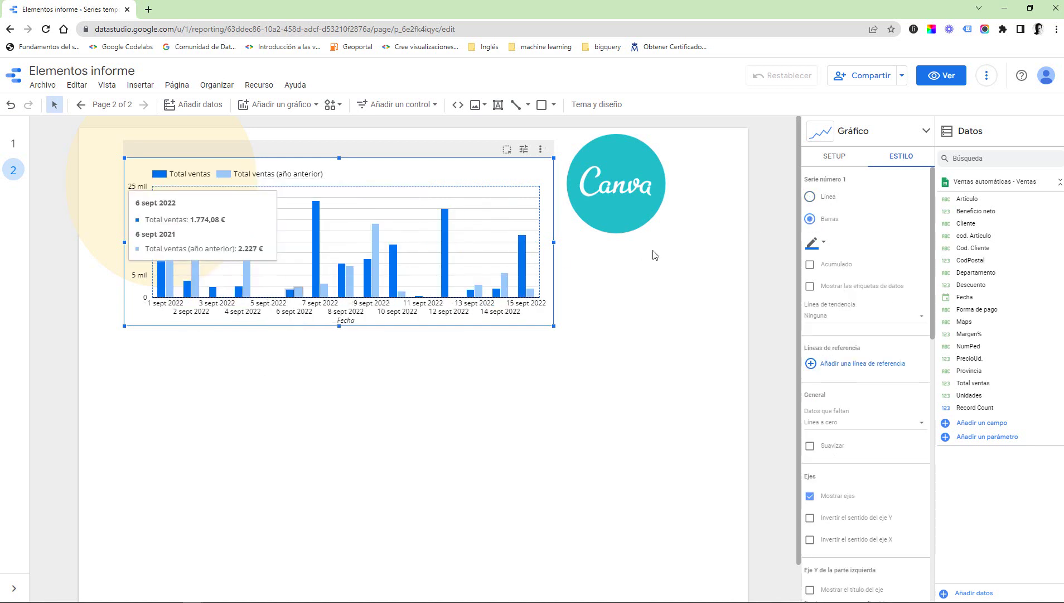
click(810, 198)
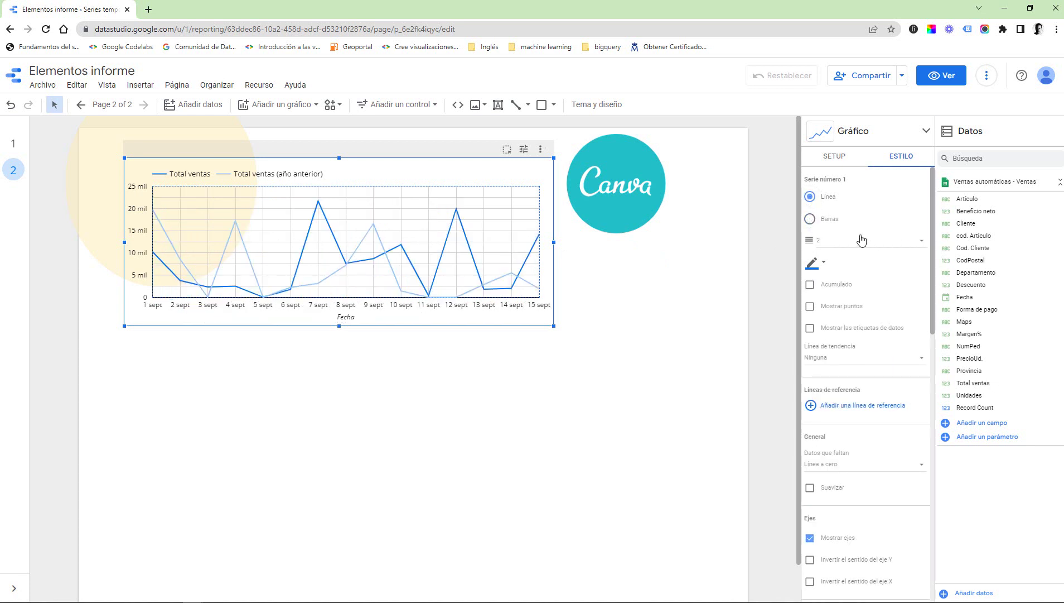
click(811, 219)
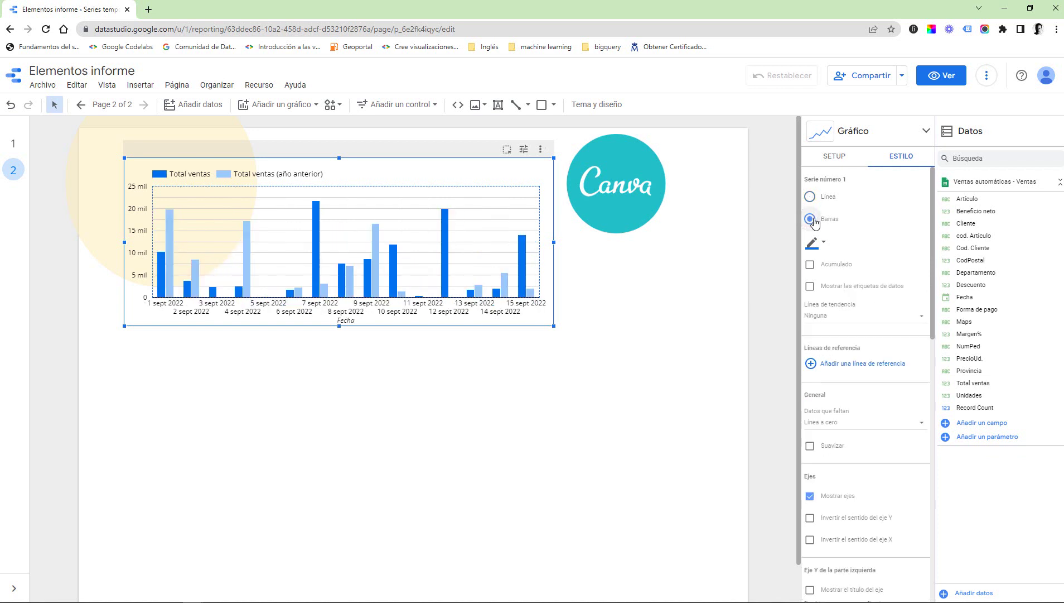
click(825, 246)
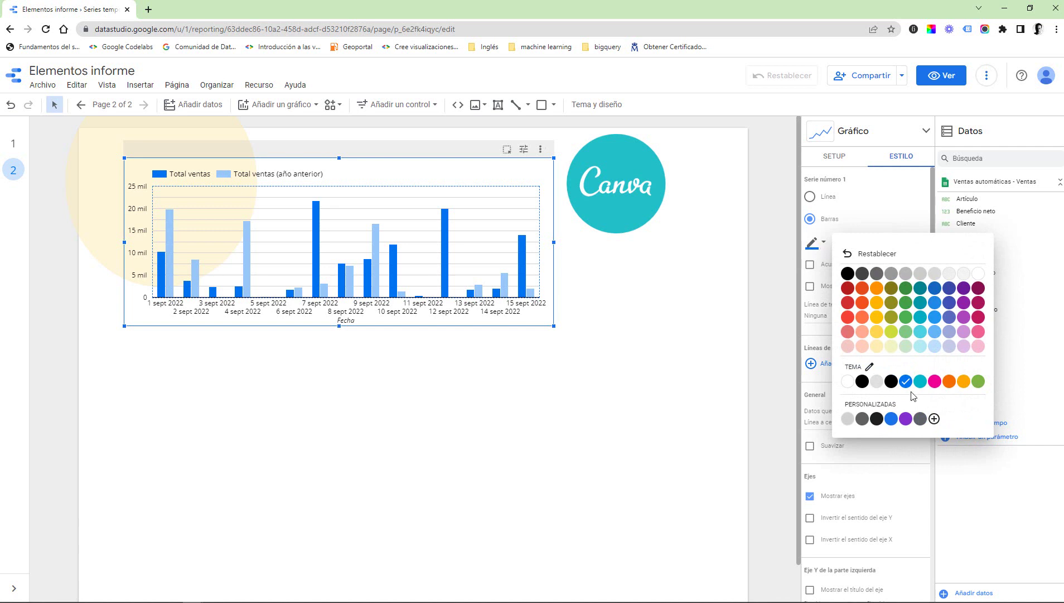
click(790, 238)
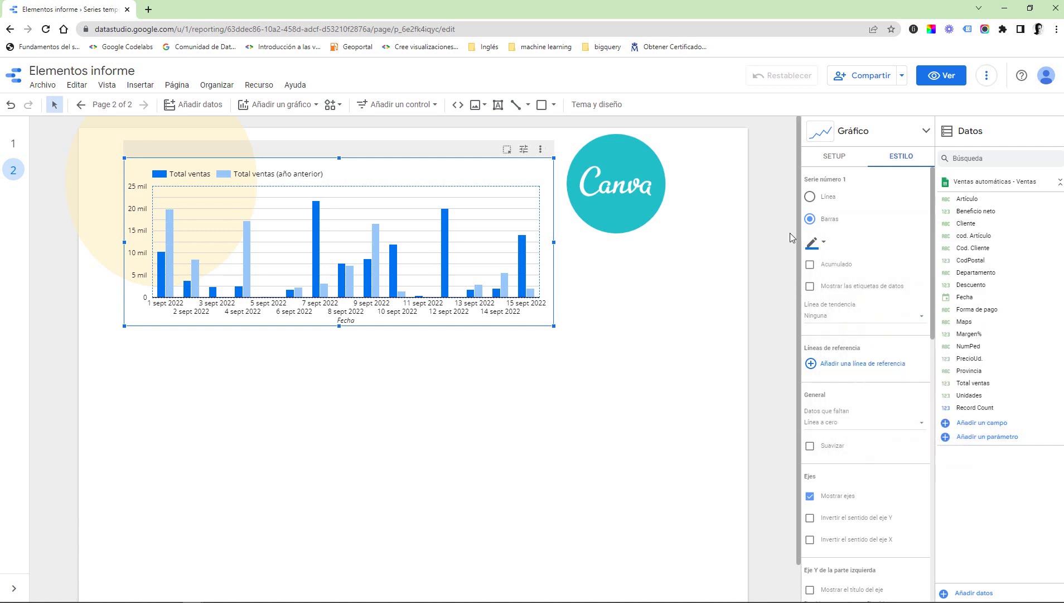
Make series 1 cumulative (Acumulado) and show its data labels.
click(810, 266)
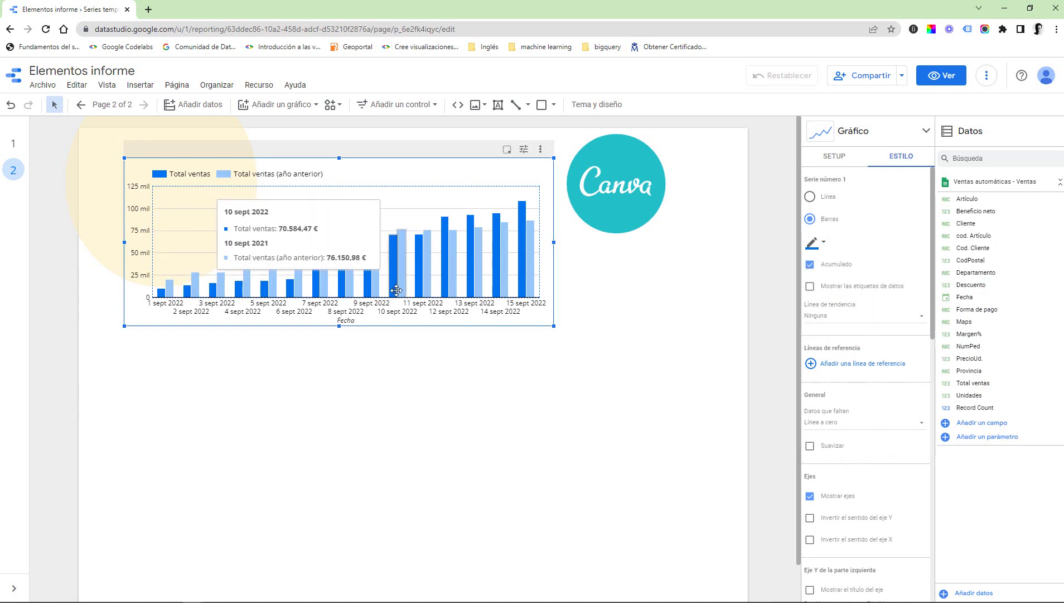
click(810, 288)
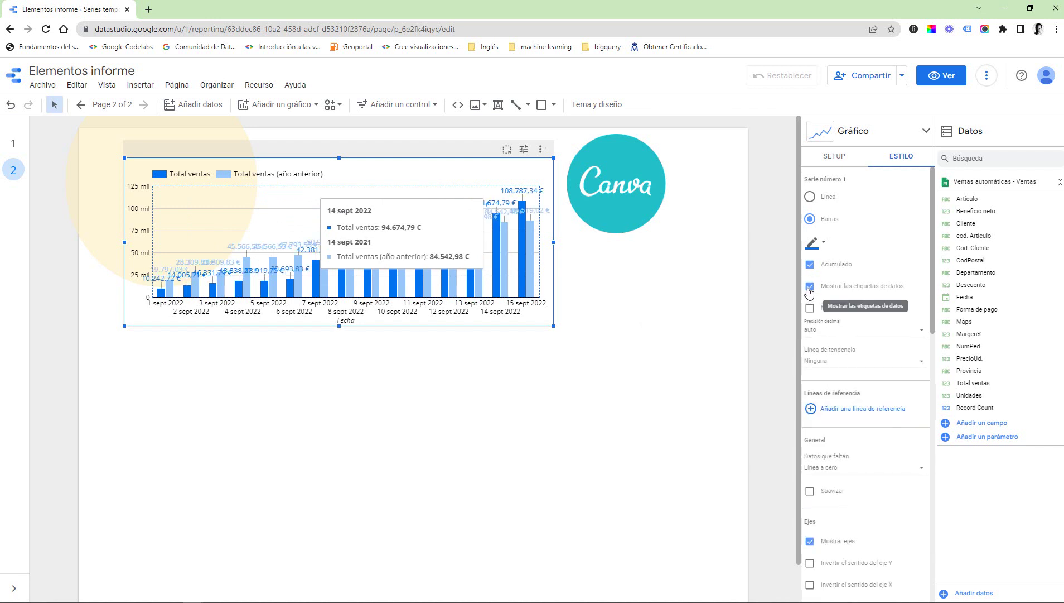
Display series 1 as a line (Línea) and change its colour to orange-red.
click(825, 200)
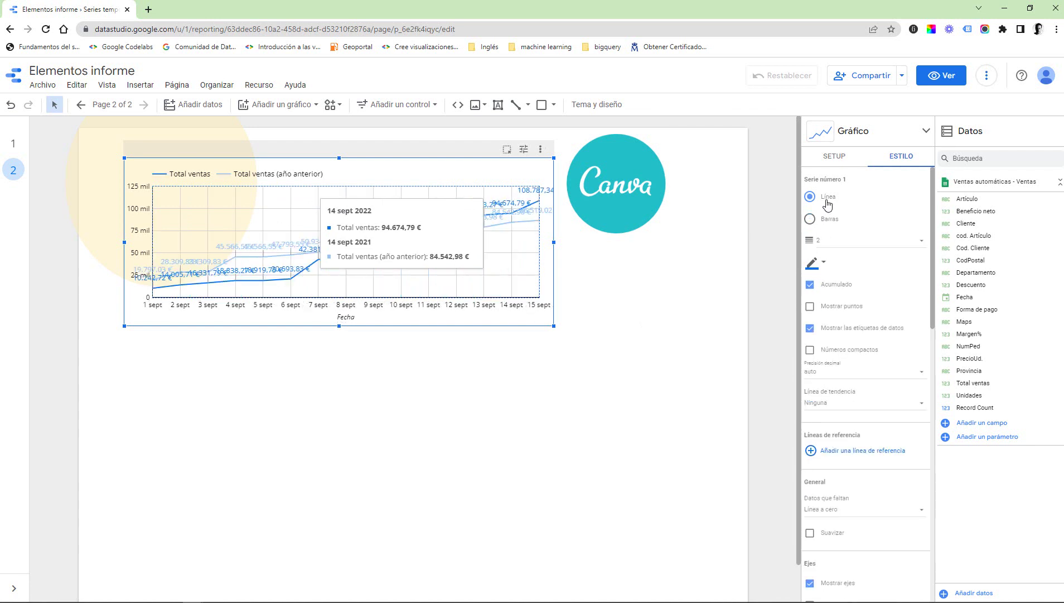
click(836, 247)
click(836, 247)
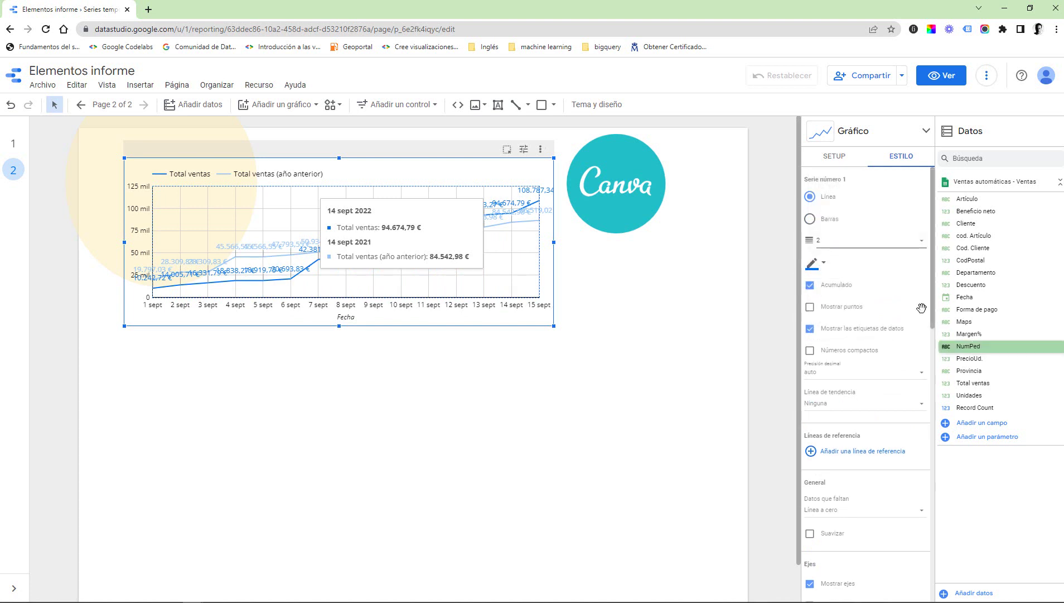
click(815, 264)
click(862, 312)
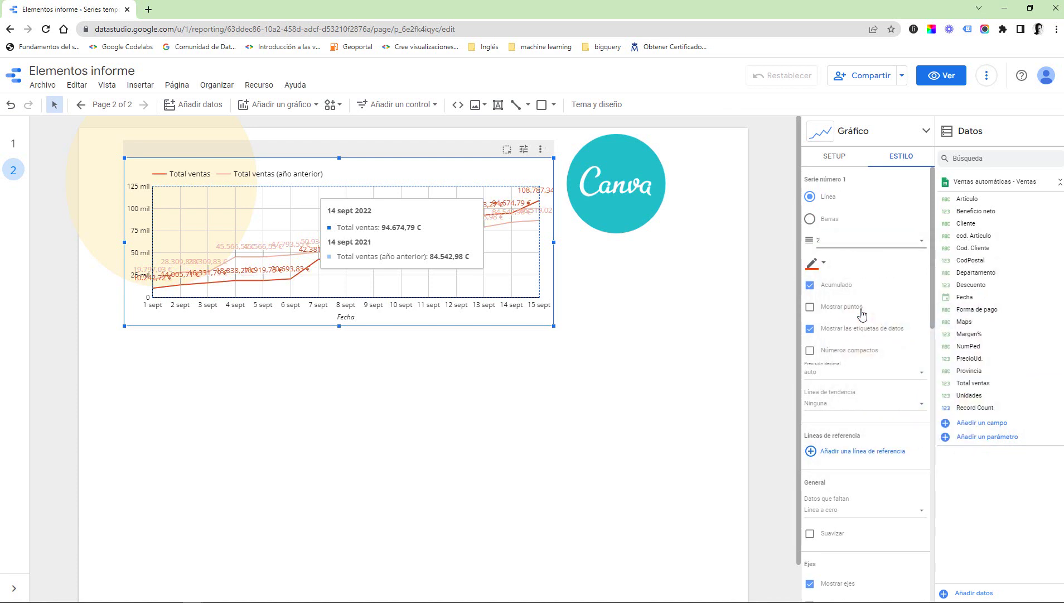
Show data points on series 1 and use compact numbers for its data labels.
click(826, 310)
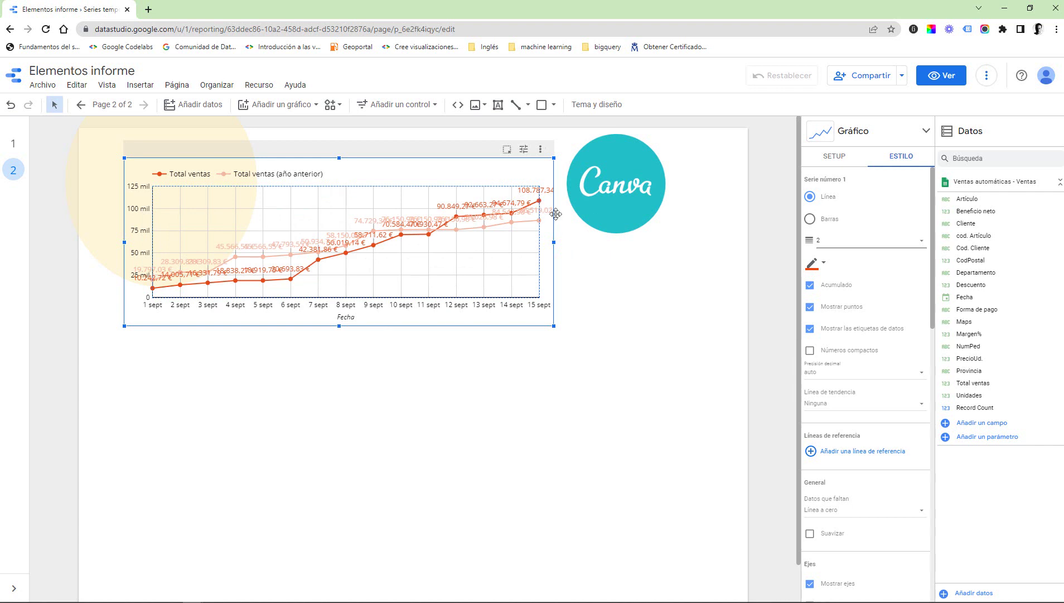
click(811, 352)
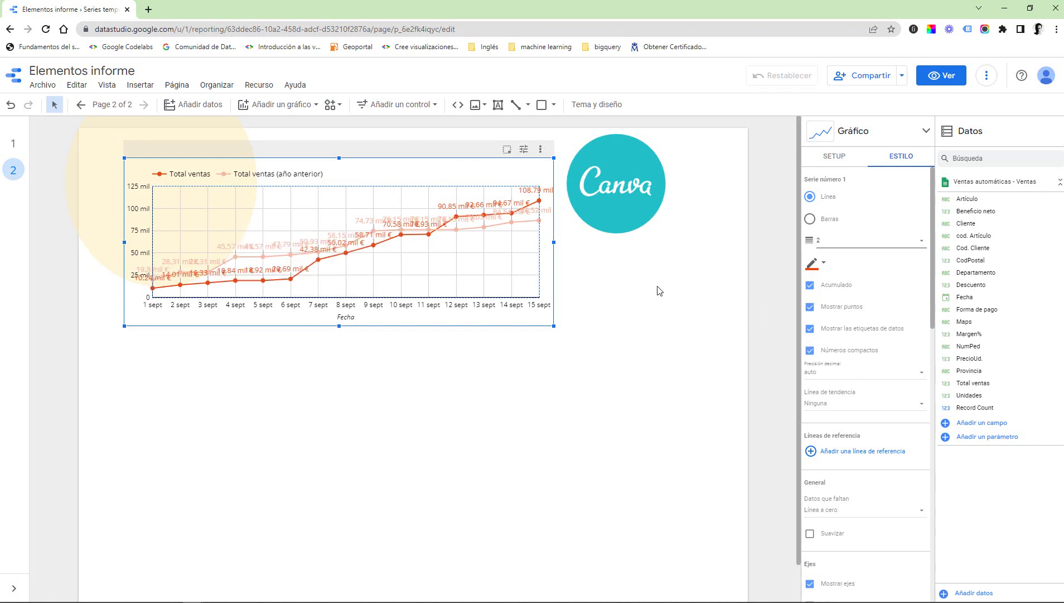
Hide the data labels and turn off the cumulative display of series 1.
click(810, 329)
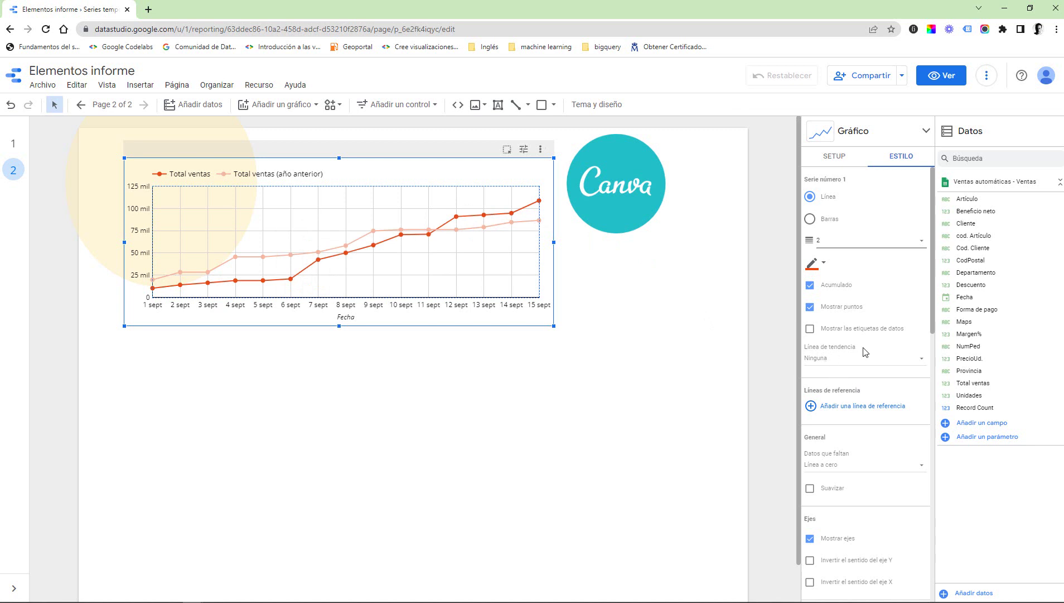
click(810, 286)
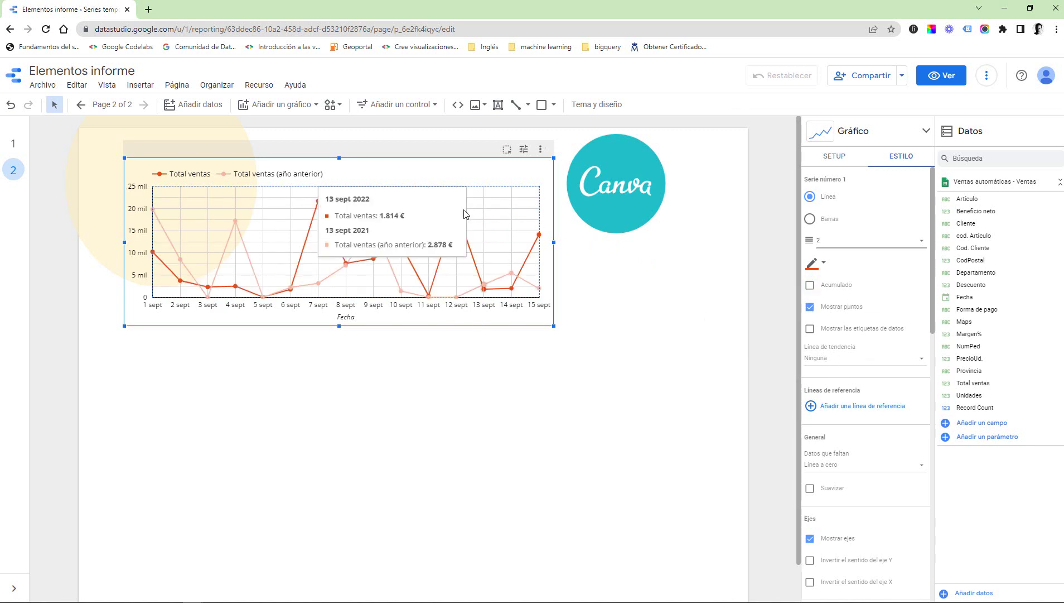
mouse_move(461, 211)
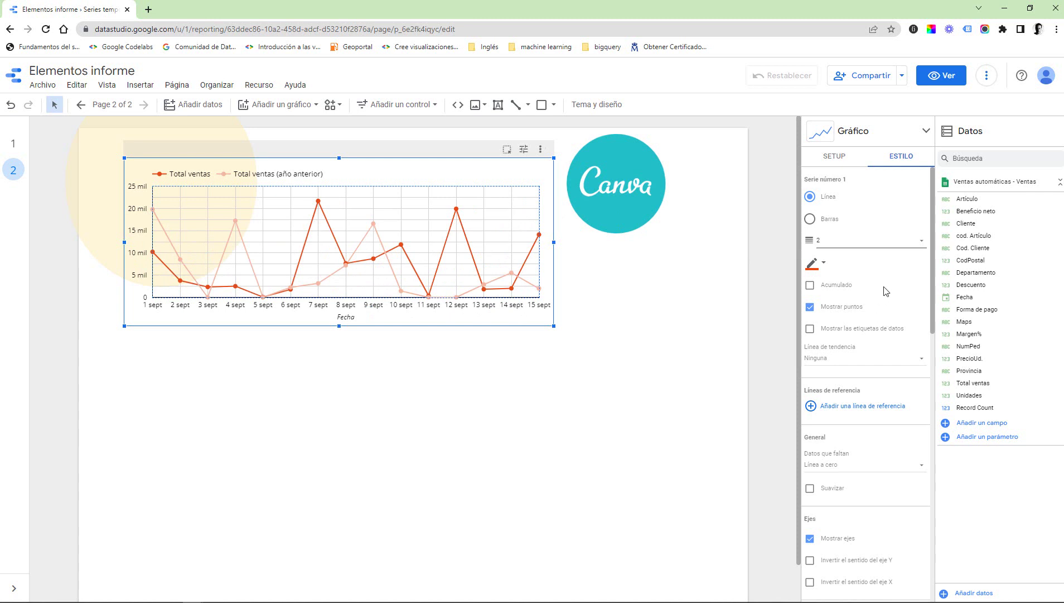
Add a Lineal trend line to series 1.
scroll(815, 304, down, 1)
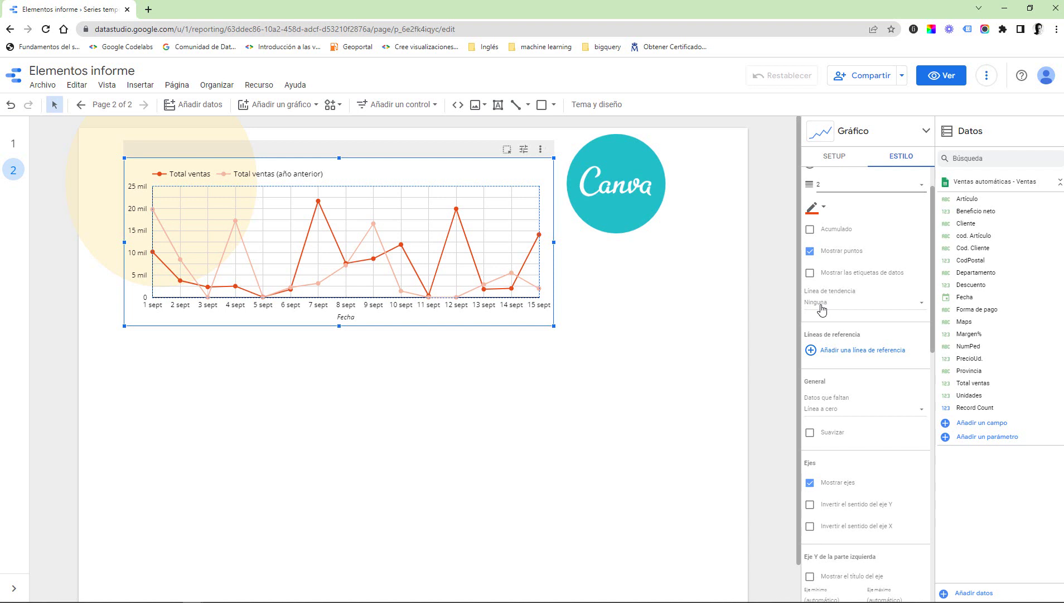
click(822, 308)
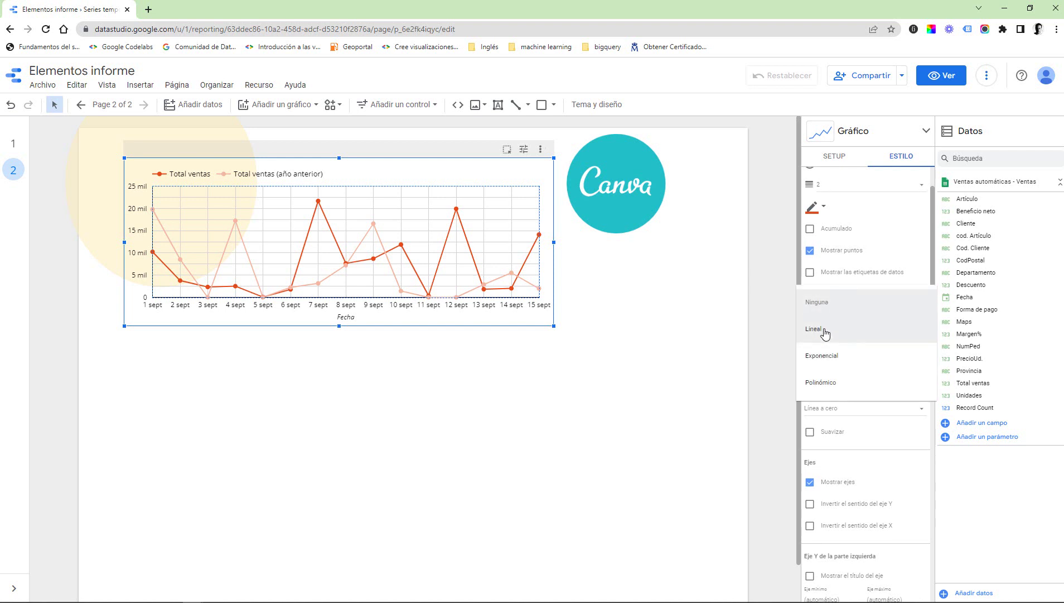
click(825, 333)
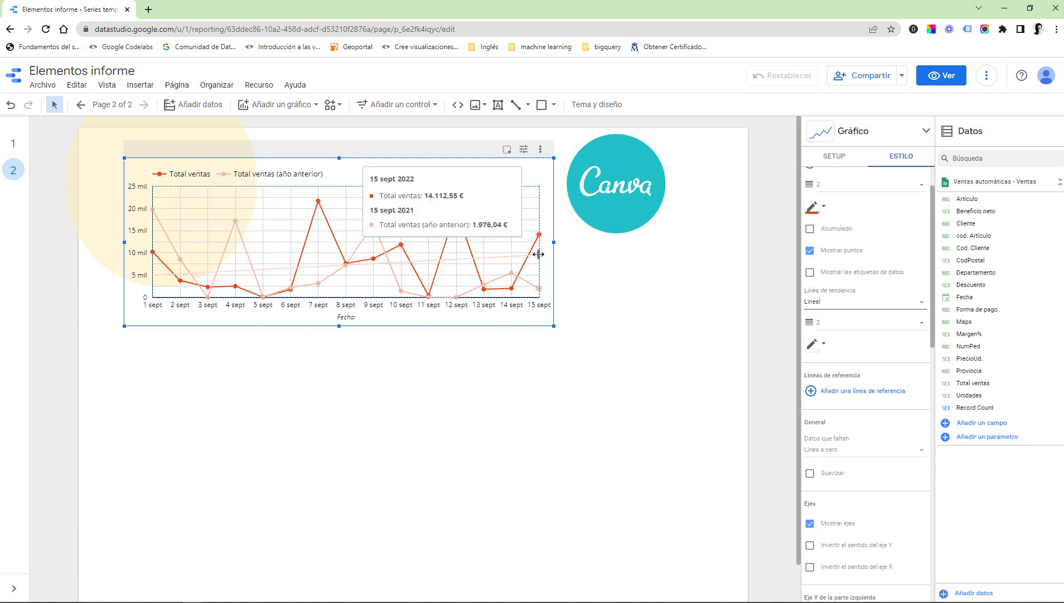
Change the trend line type to Exponencial and after that to Polinómico.
click(879, 303)
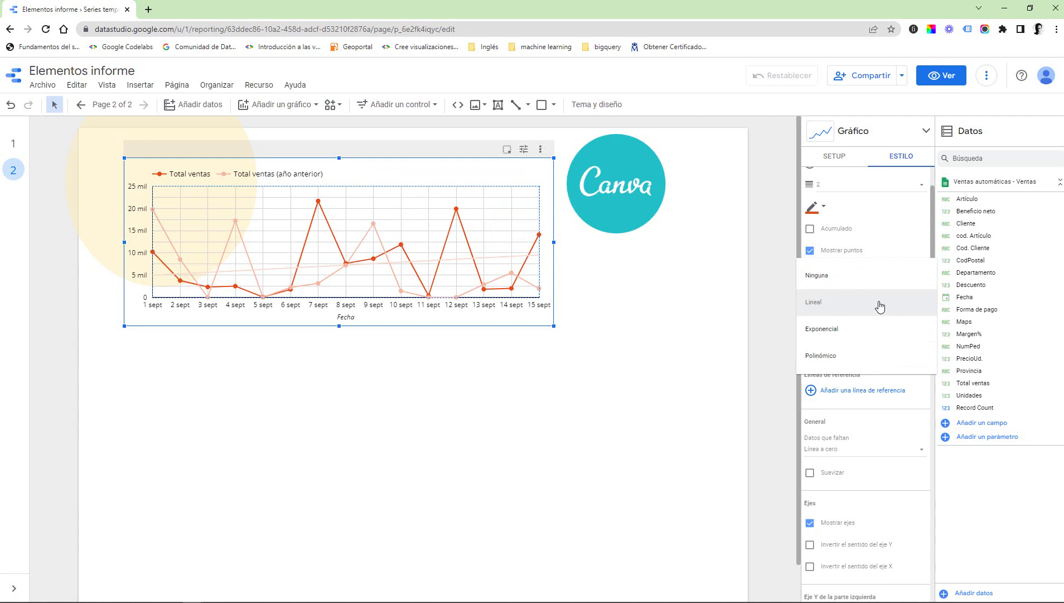
click(845, 334)
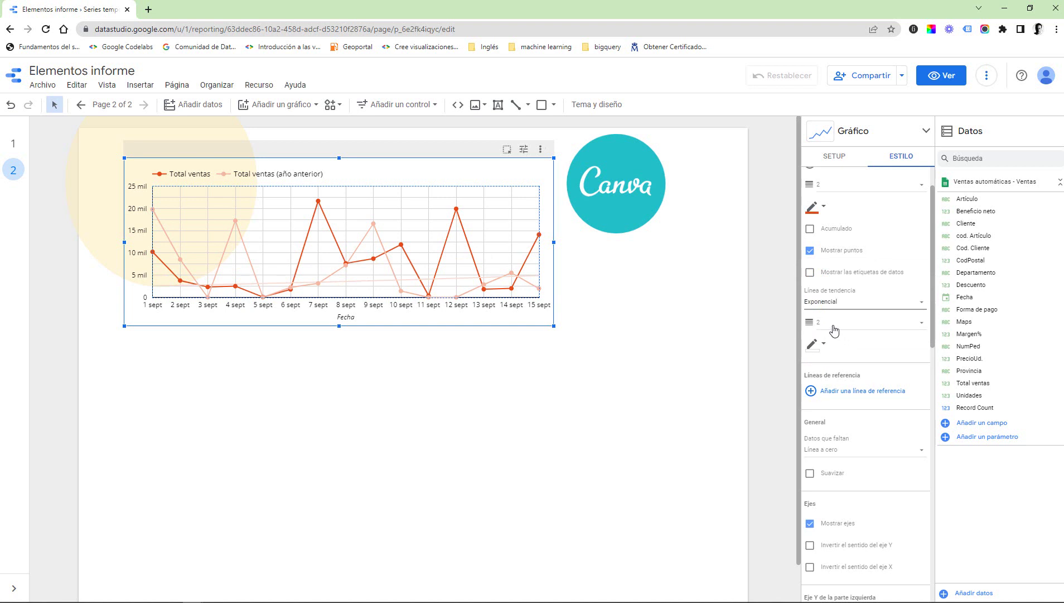
click(869, 301)
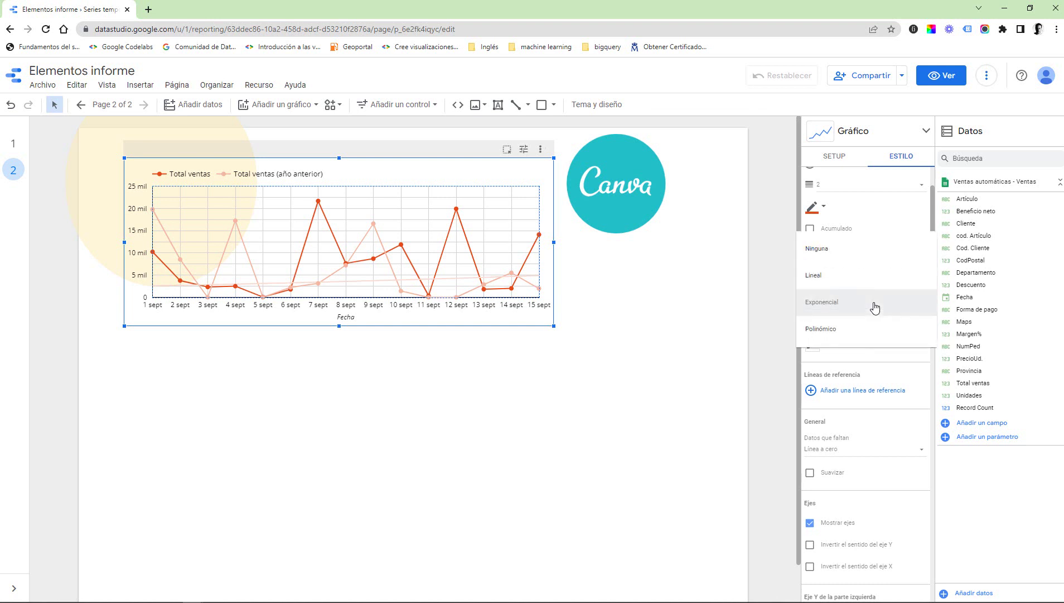
click(846, 335)
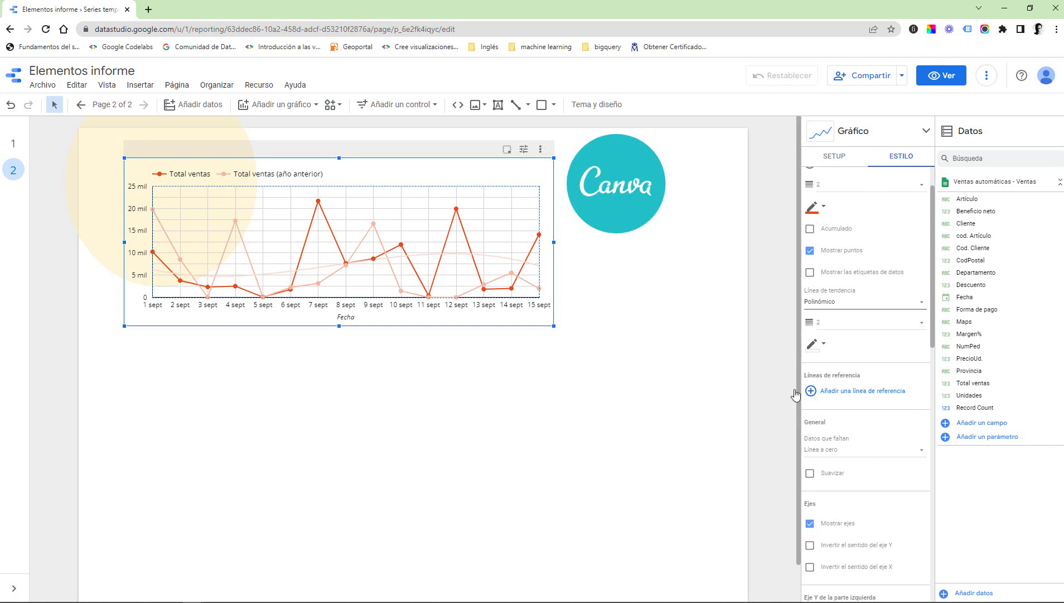
Set the trend line type to Lineal and format it with thickness 3 and black colour.
click(872, 307)
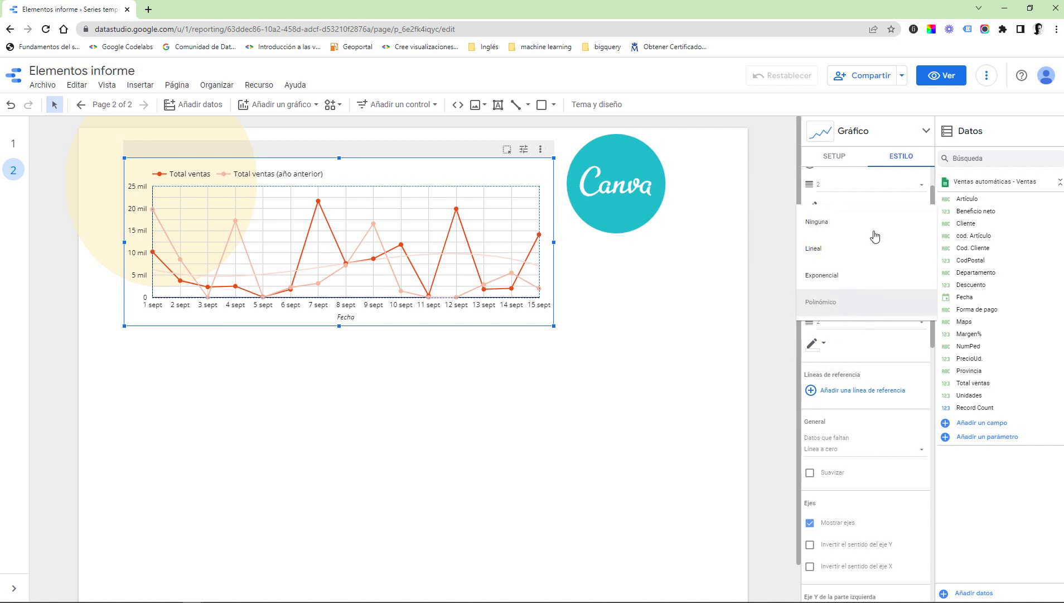
click(822, 249)
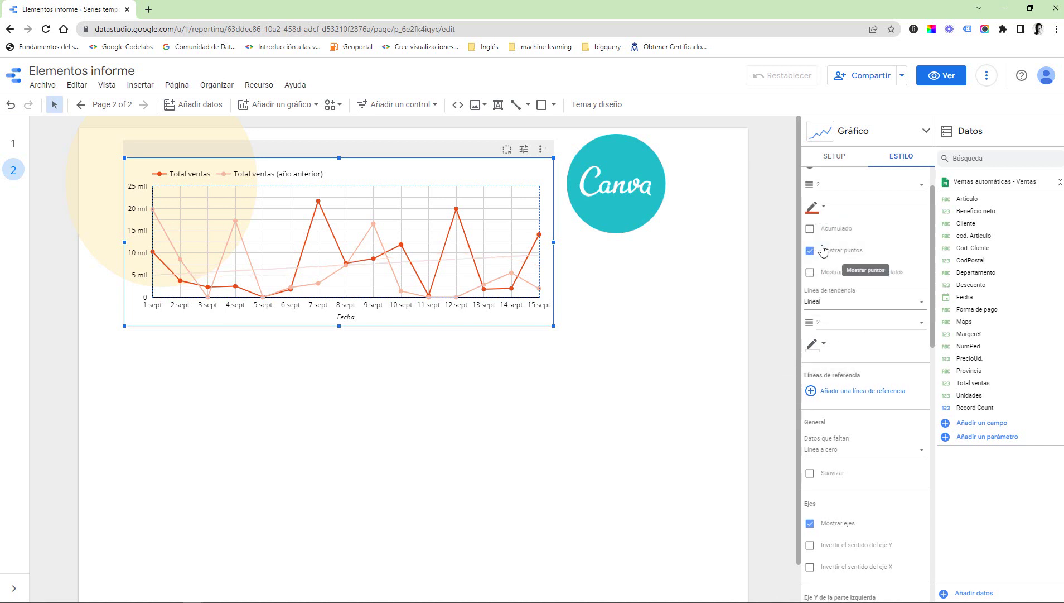
click(829, 327)
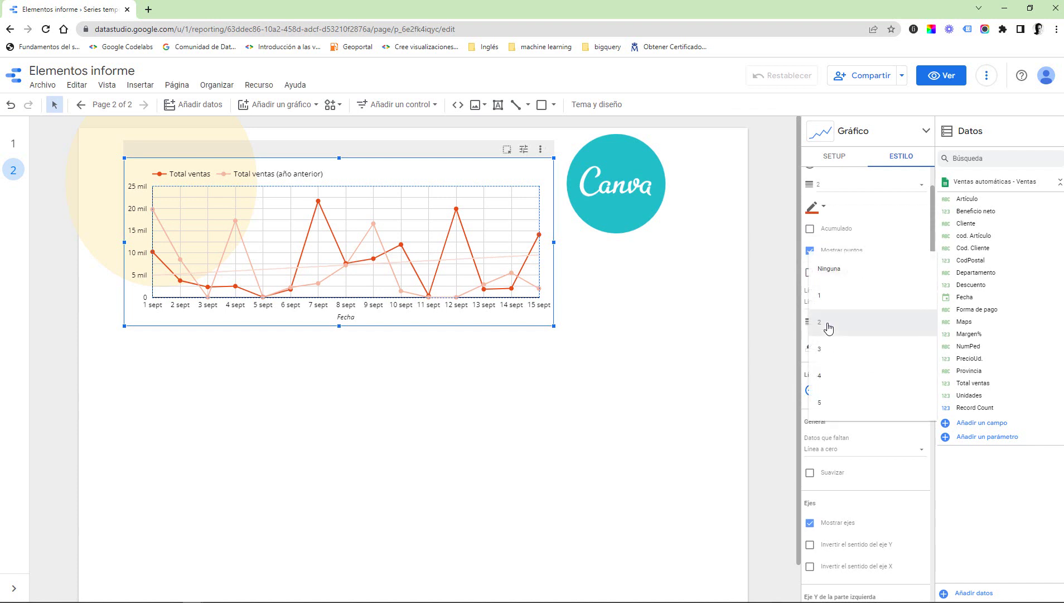
click(829, 327)
click(829, 328)
click(833, 354)
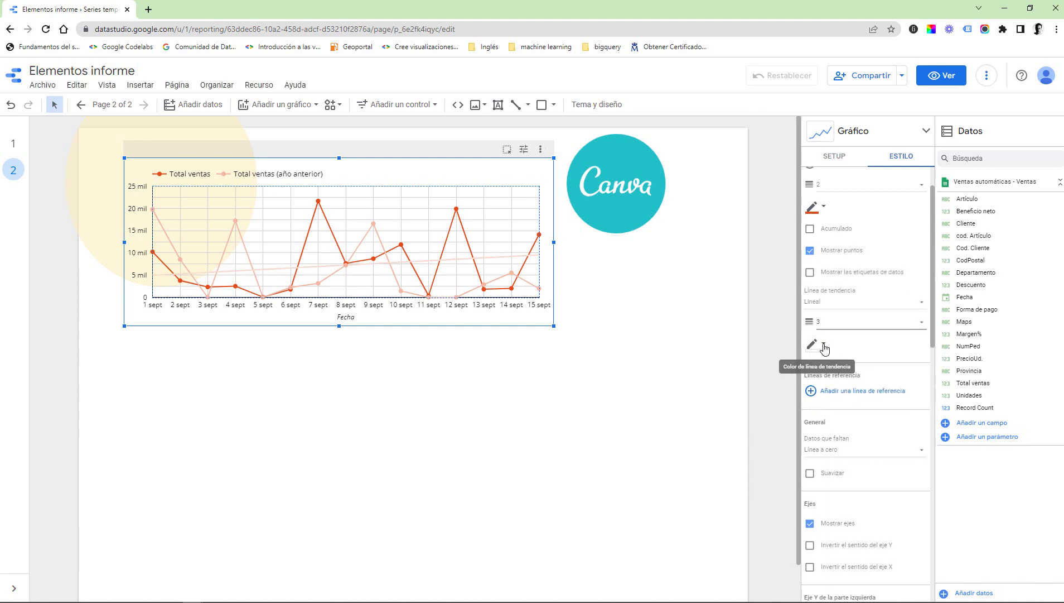
click(825, 347)
click(848, 376)
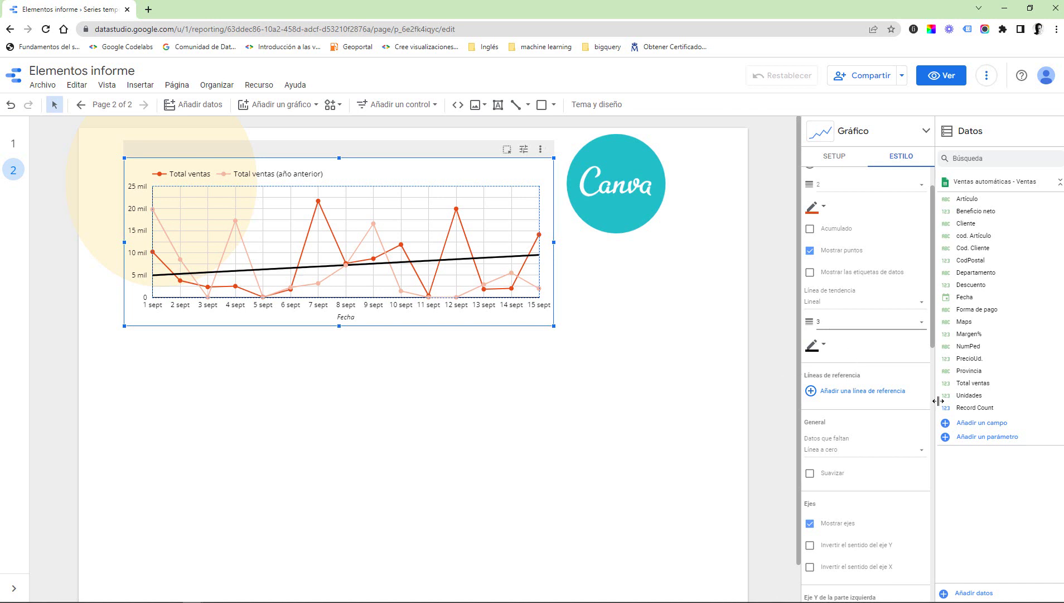
Remove the trend line from series 1 by choosing Ninguna.
click(842, 301)
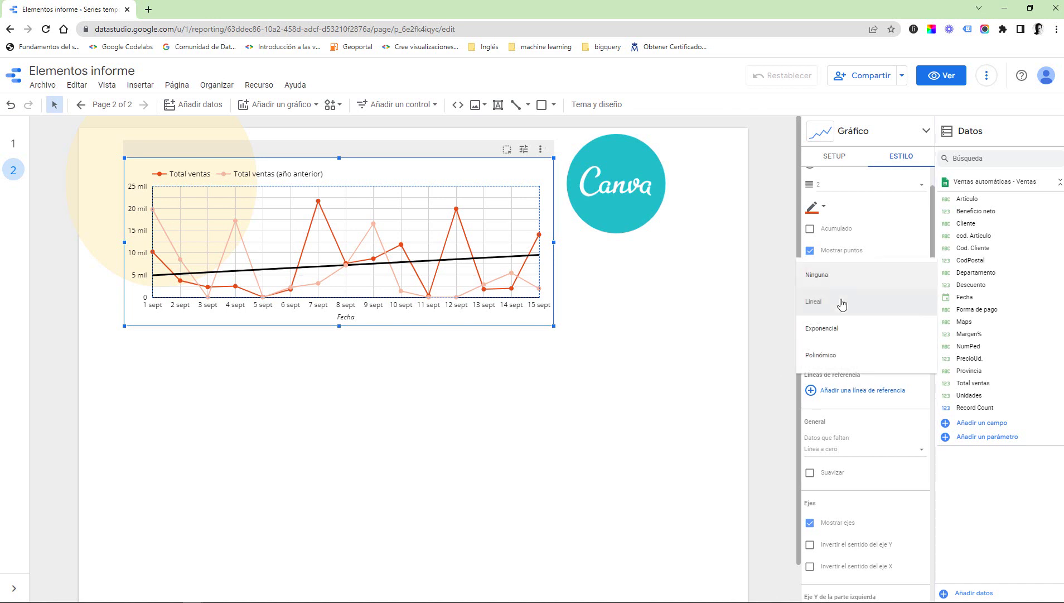
click(833, 274)
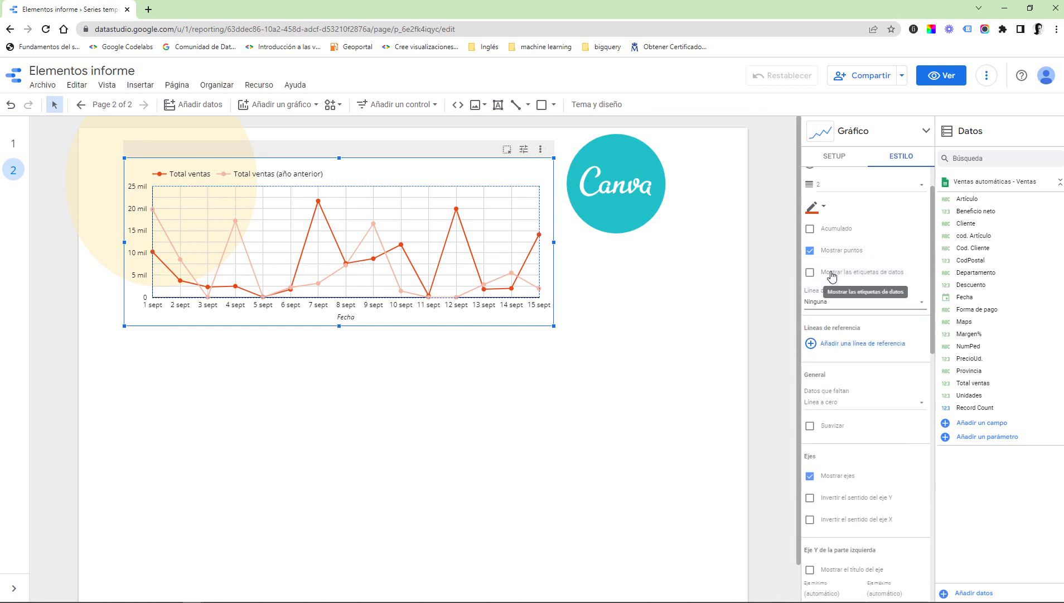
Add a reference line to the chart, try the Parámetro type, and set its type to Métrica.
scroll(856, 304, down, 2)
scroll(858, 307, down, 1)
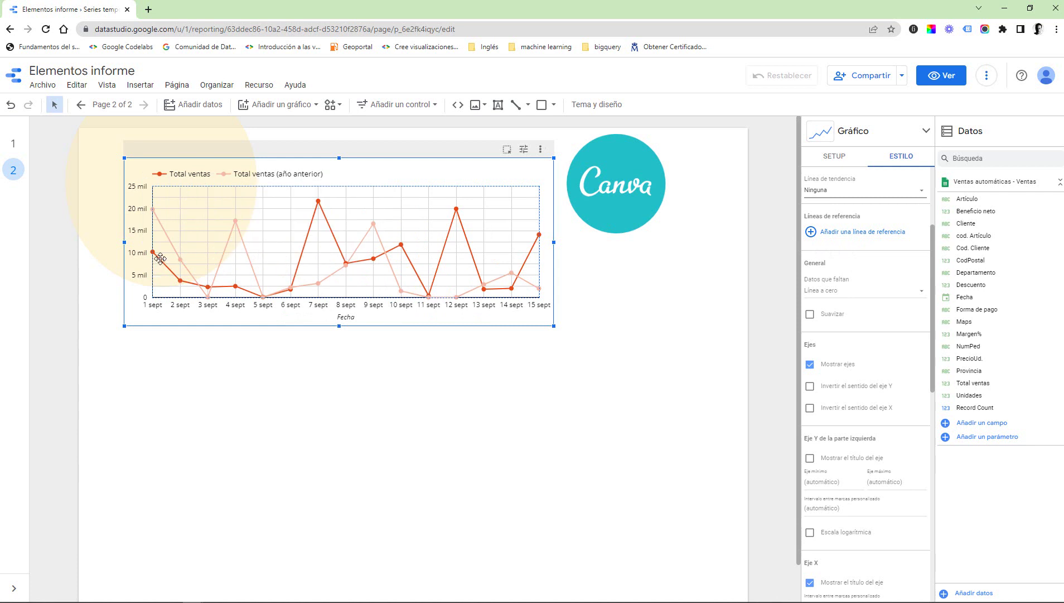
click(812, 232)
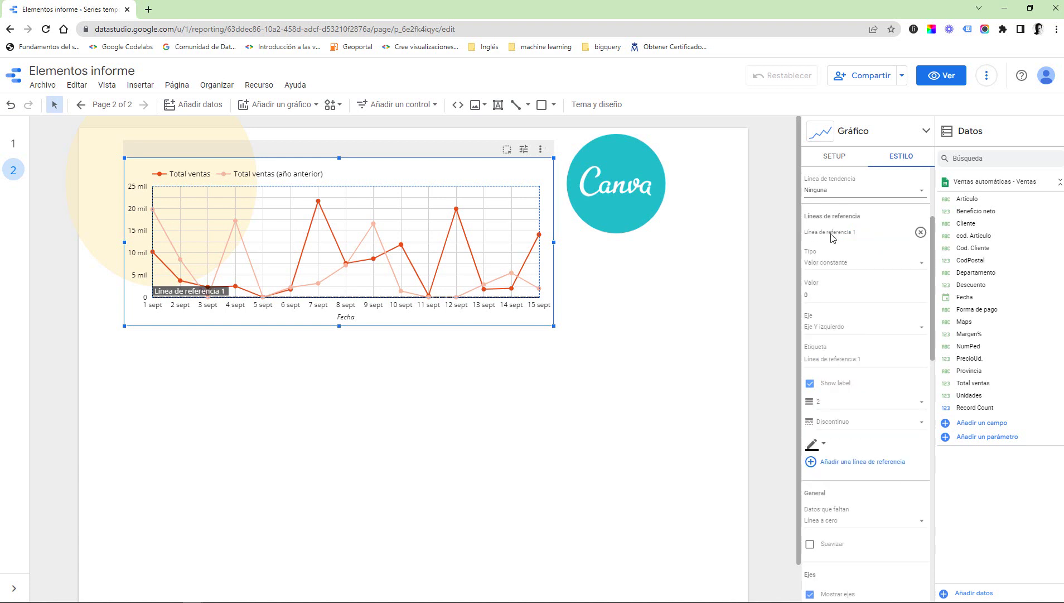
click(818, 268)
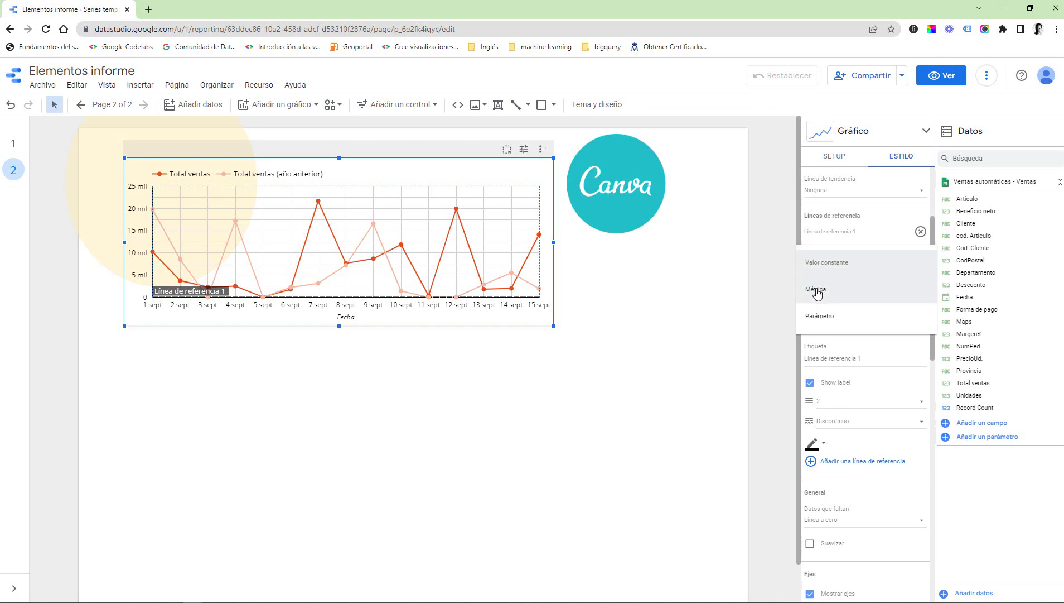
click(827, 318)
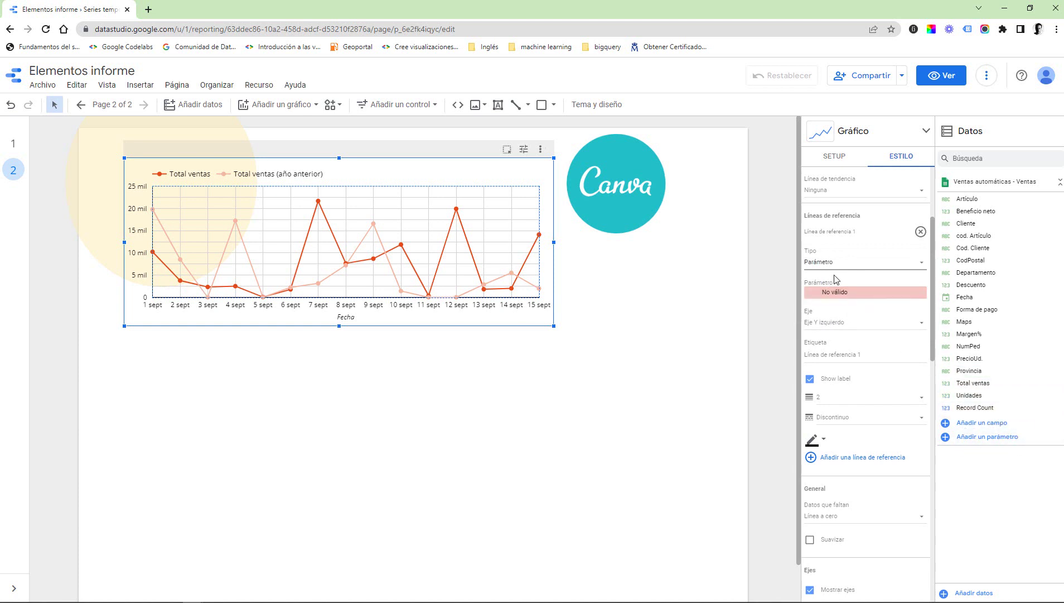
click(857, 267)
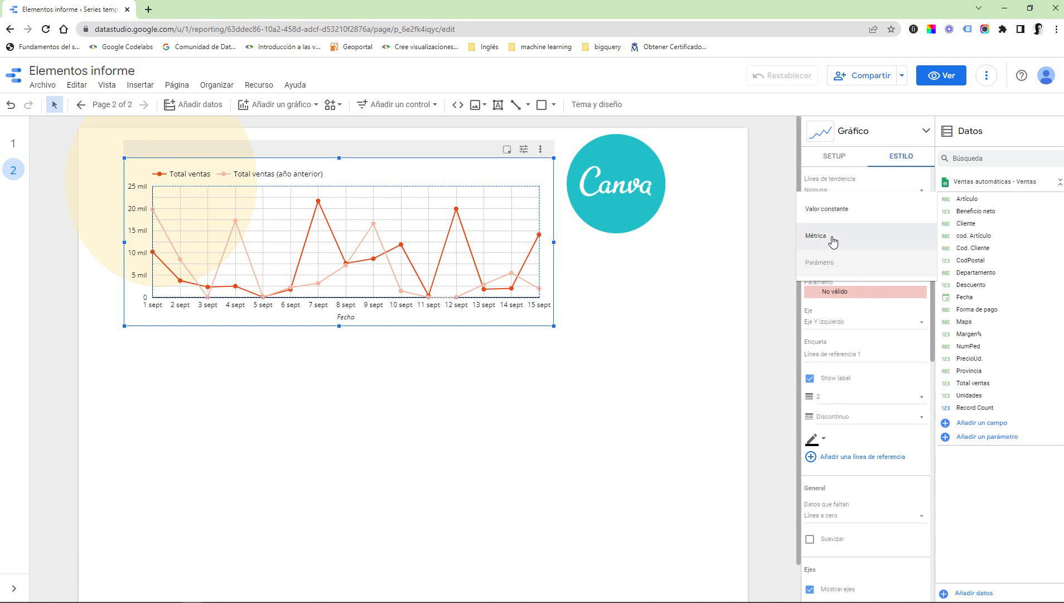
click(832, 241)
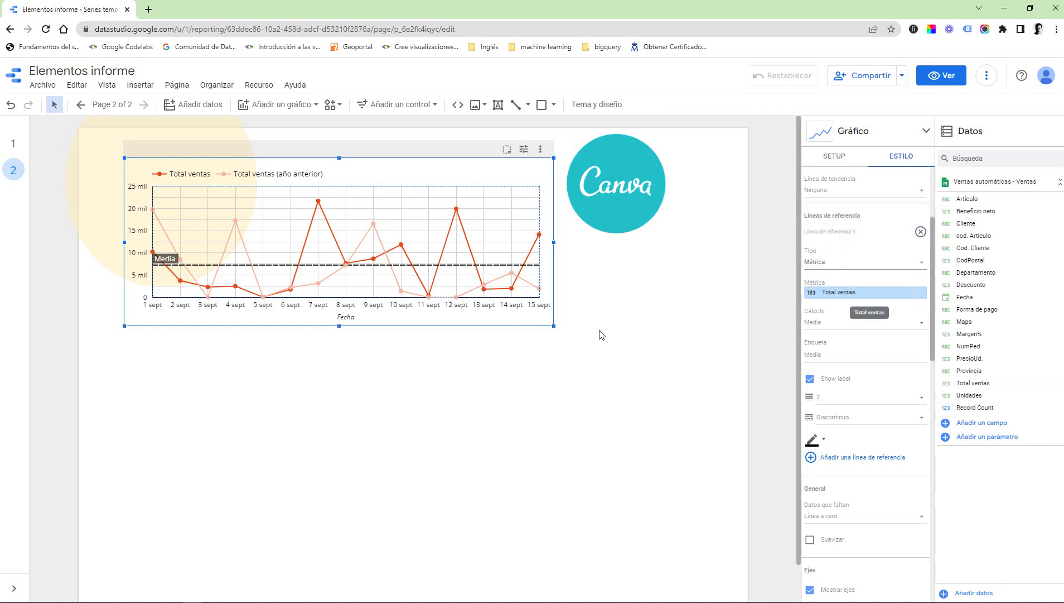
Try the Mediana, Percentil, Mín., Máx. and Total calculations for the reference line and set it back to Media.
click(814, 328)
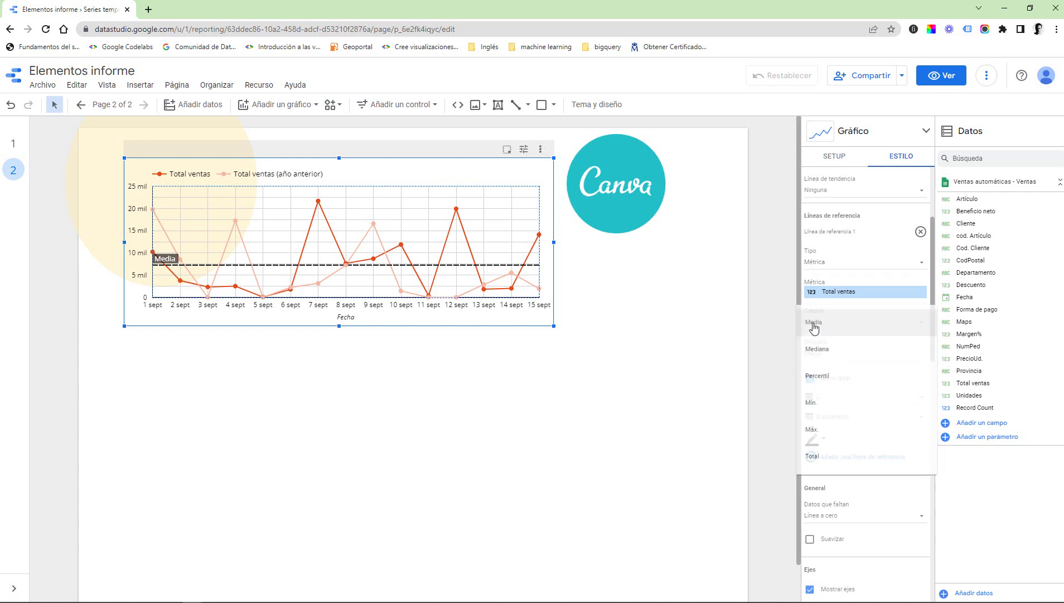
click(816, 350)
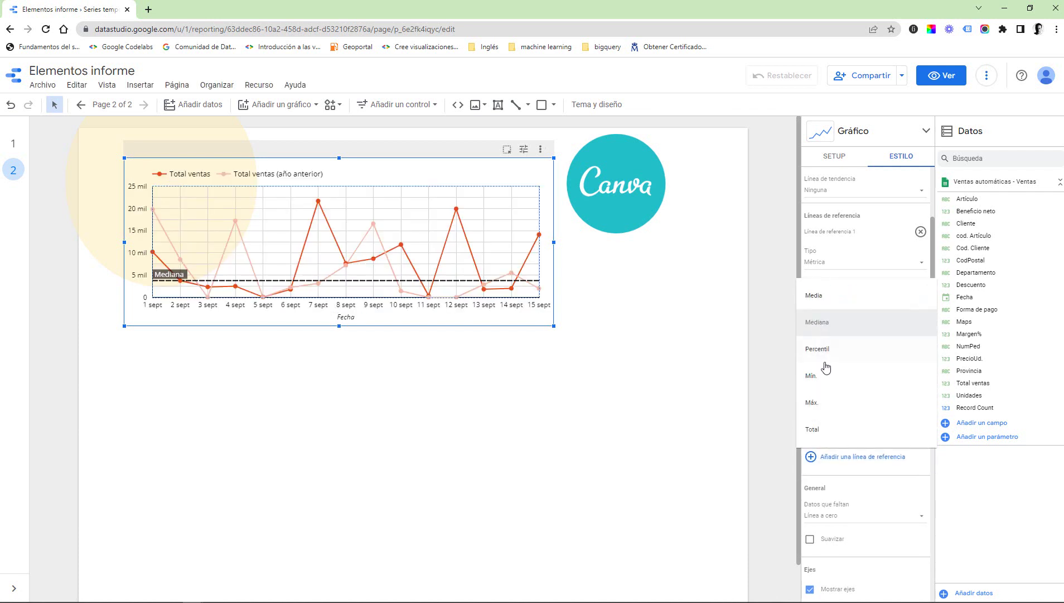
click(820, 324)
click(825, 351)
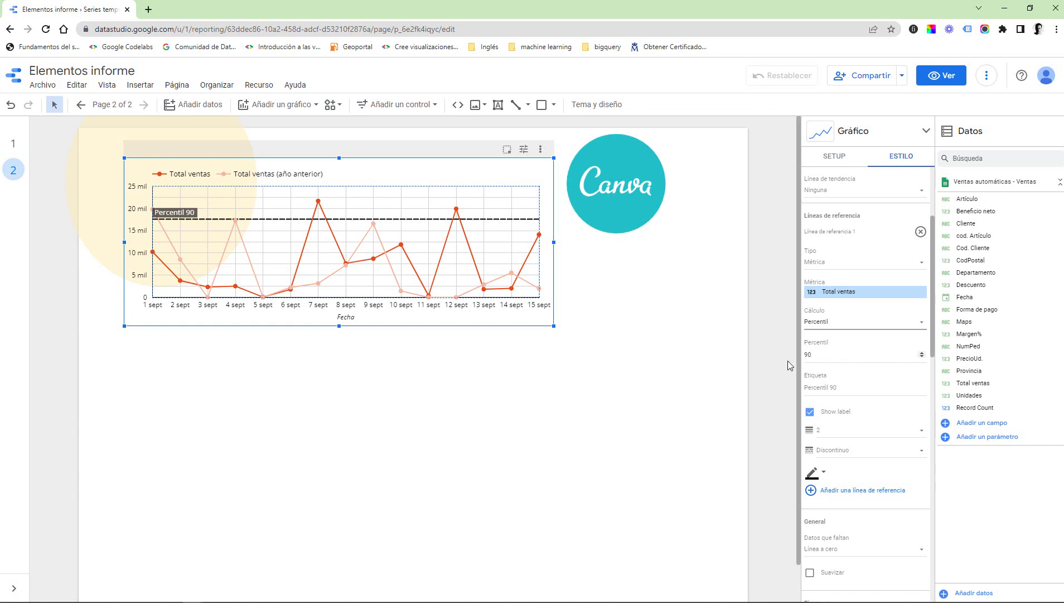
click(823, 327)
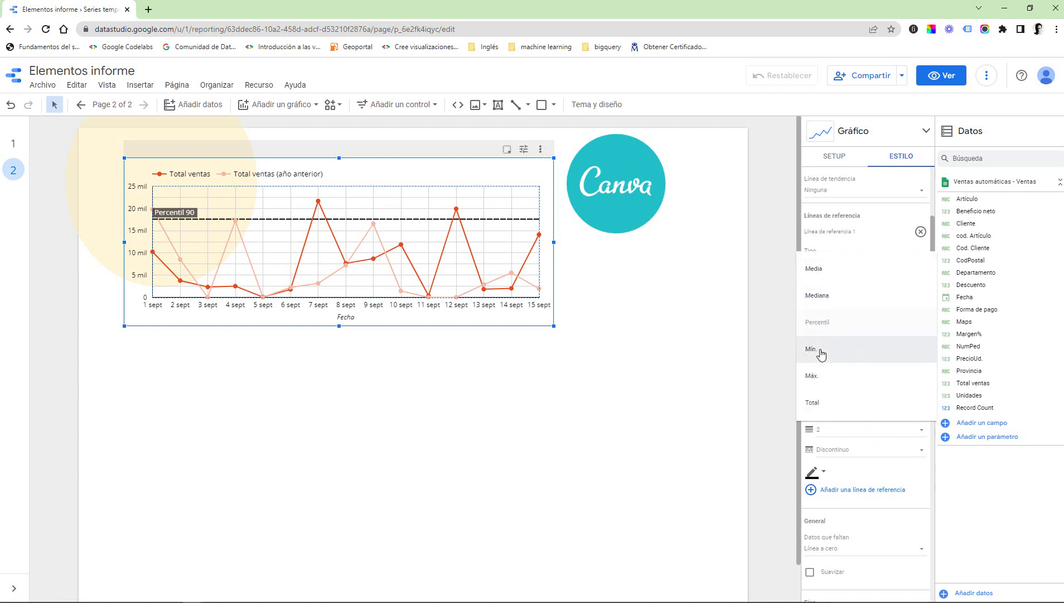
click(822, 353)
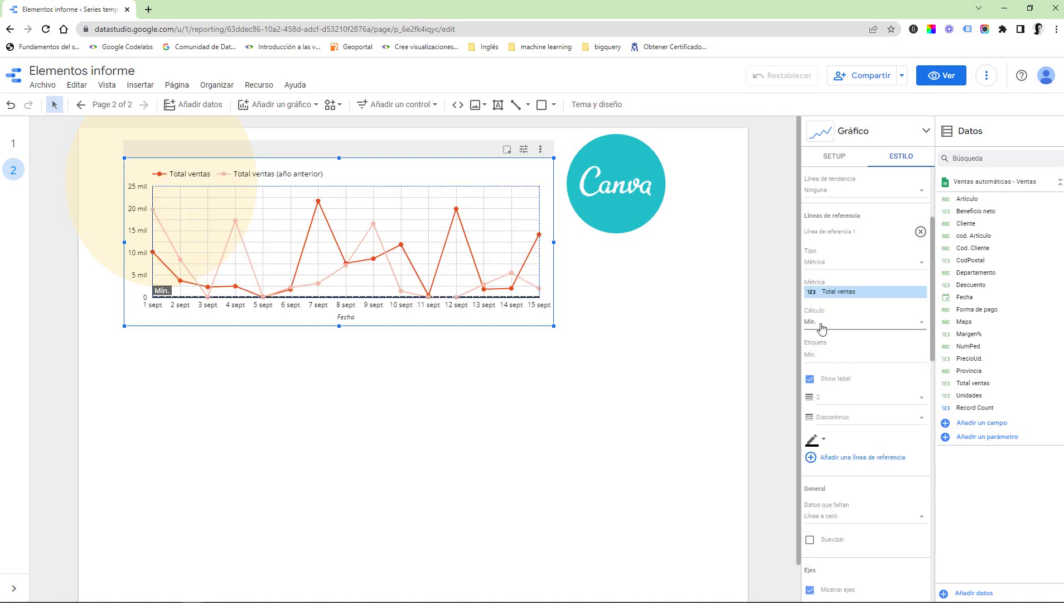
click(821, 323)
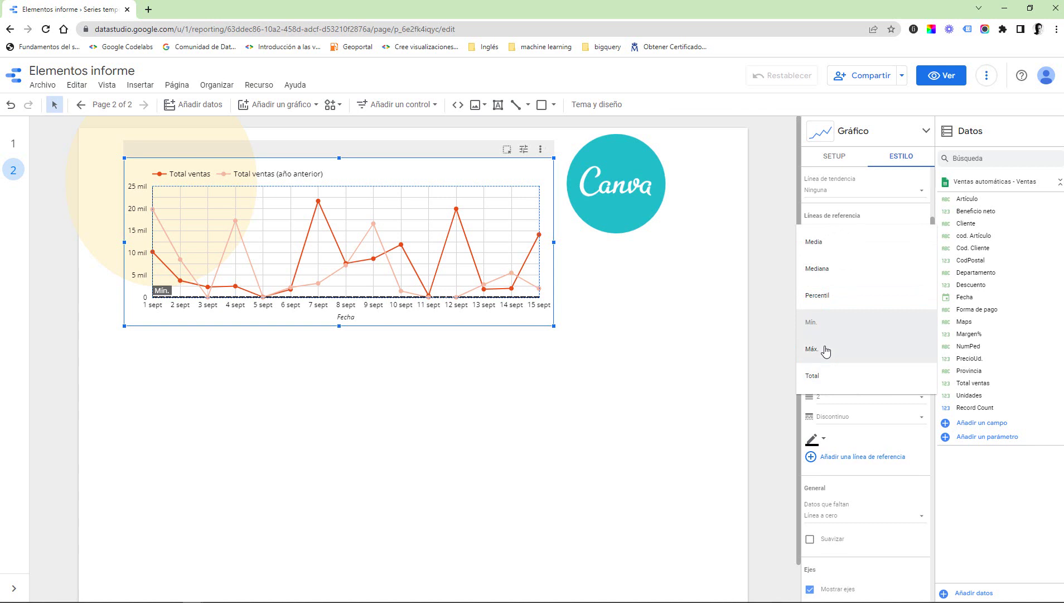
click(826, 350)
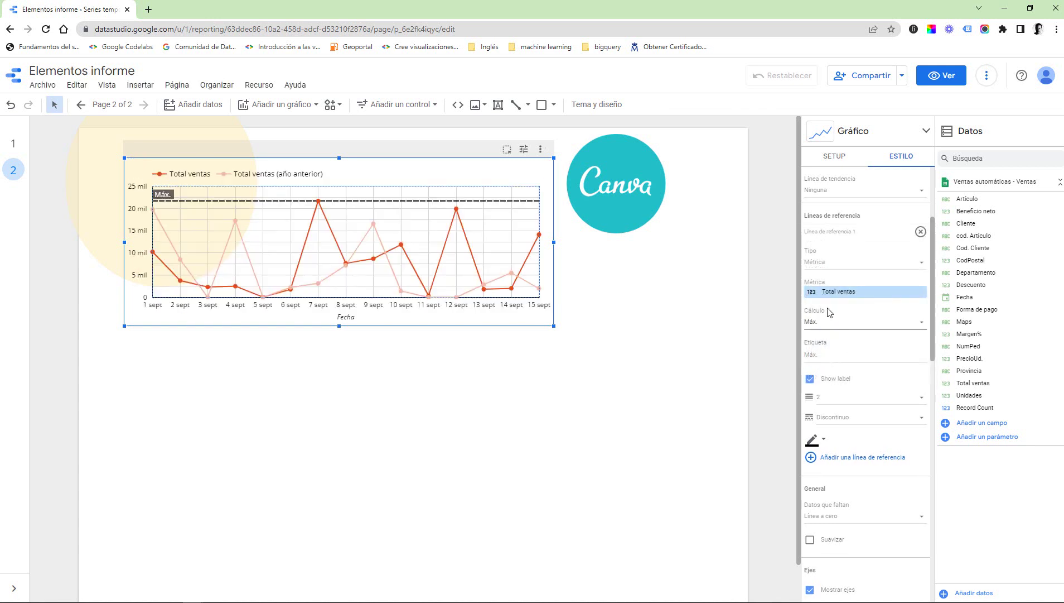
click(829, 322)
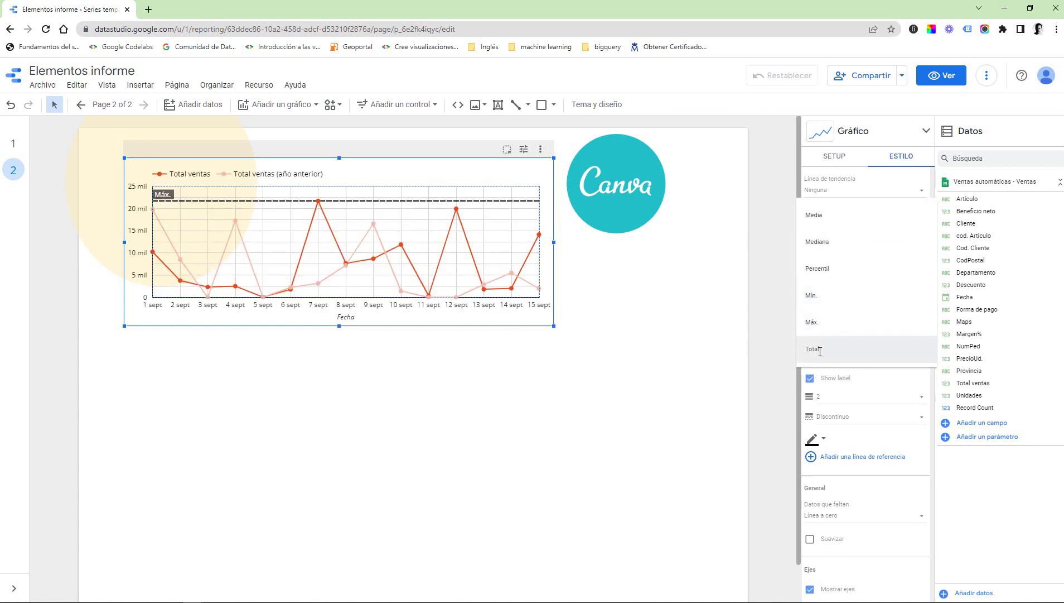
click(820, 350)
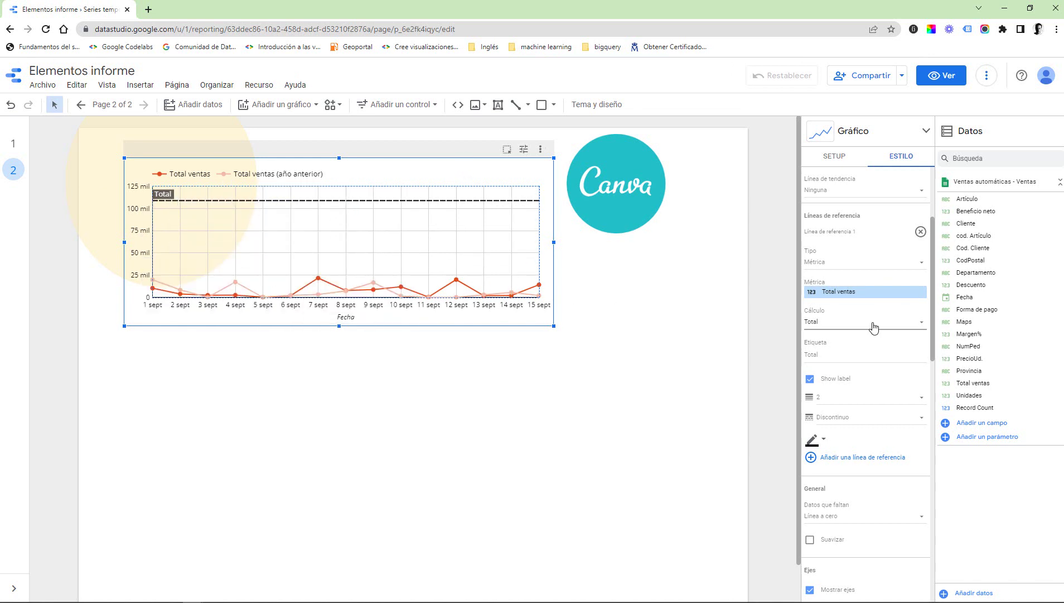
click(879, 327)
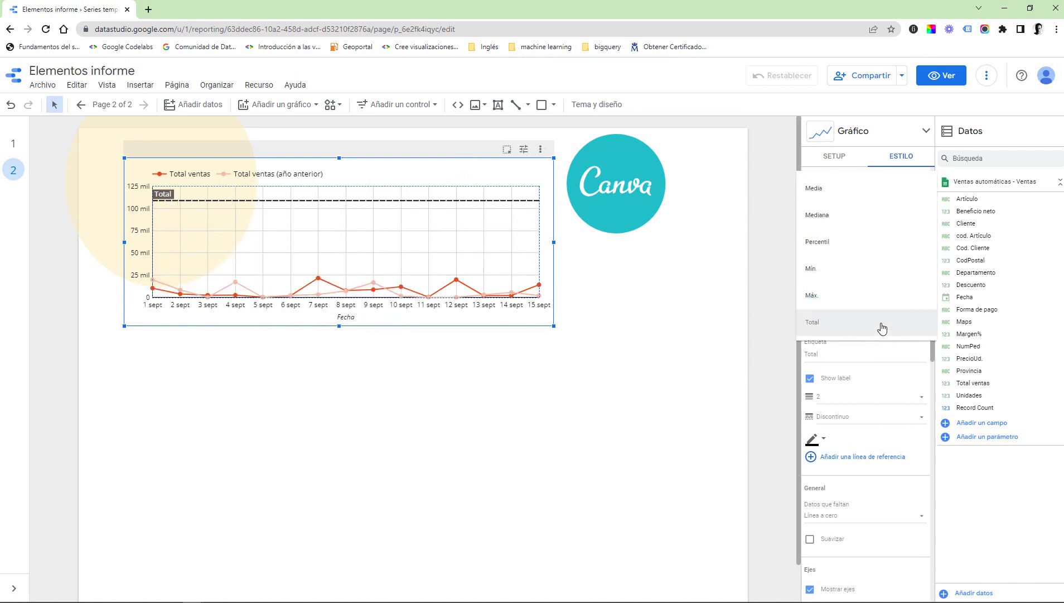
click(839, 188)
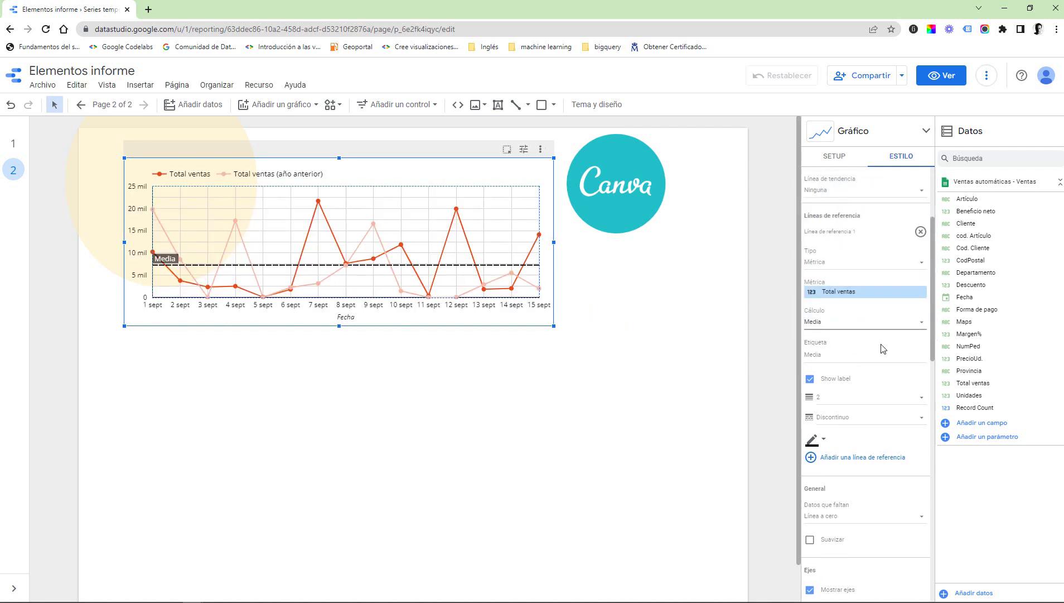
Set the reference line's label to Med and reopen the time series chart's style settings.
click(827, 355)
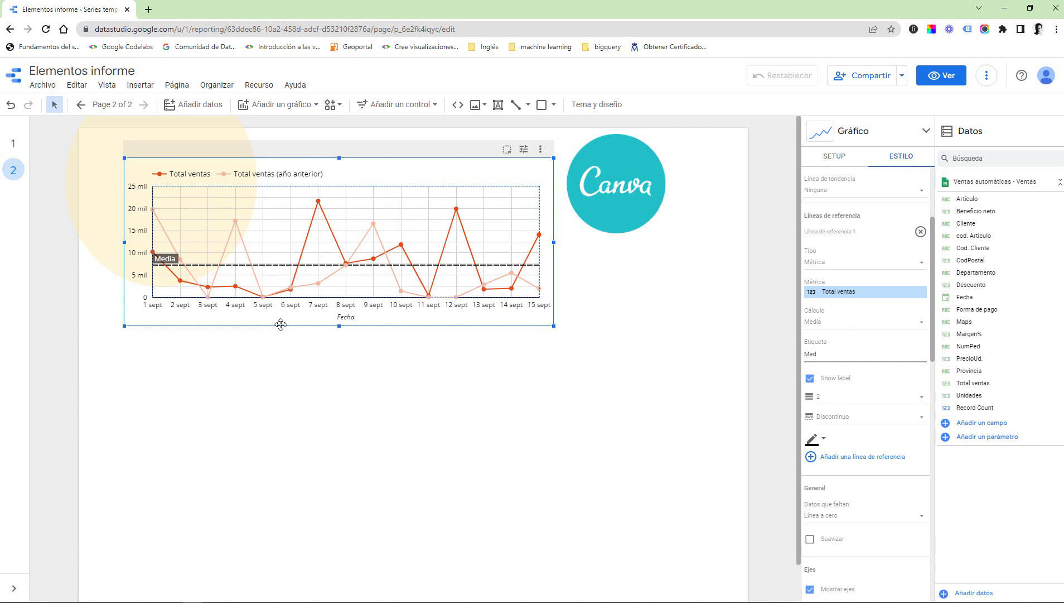
click(789, 366)
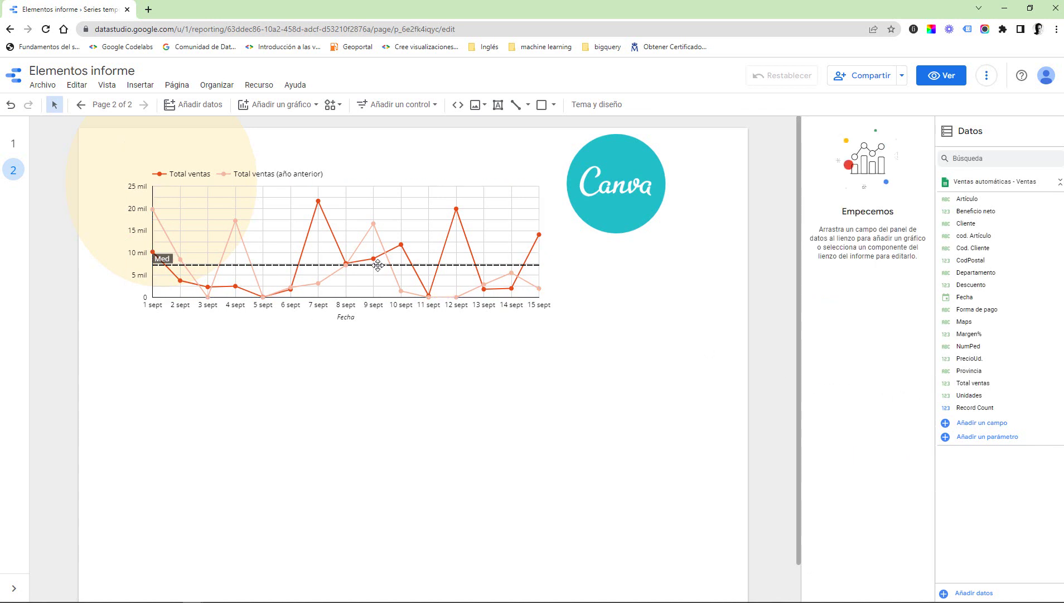
click(498, 199)
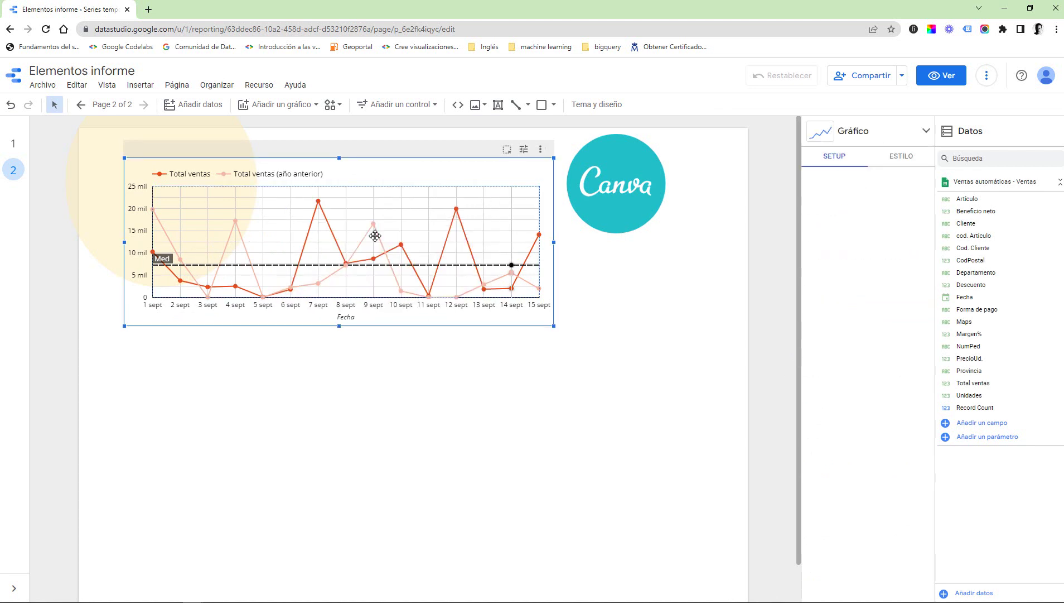
click(903, 160)
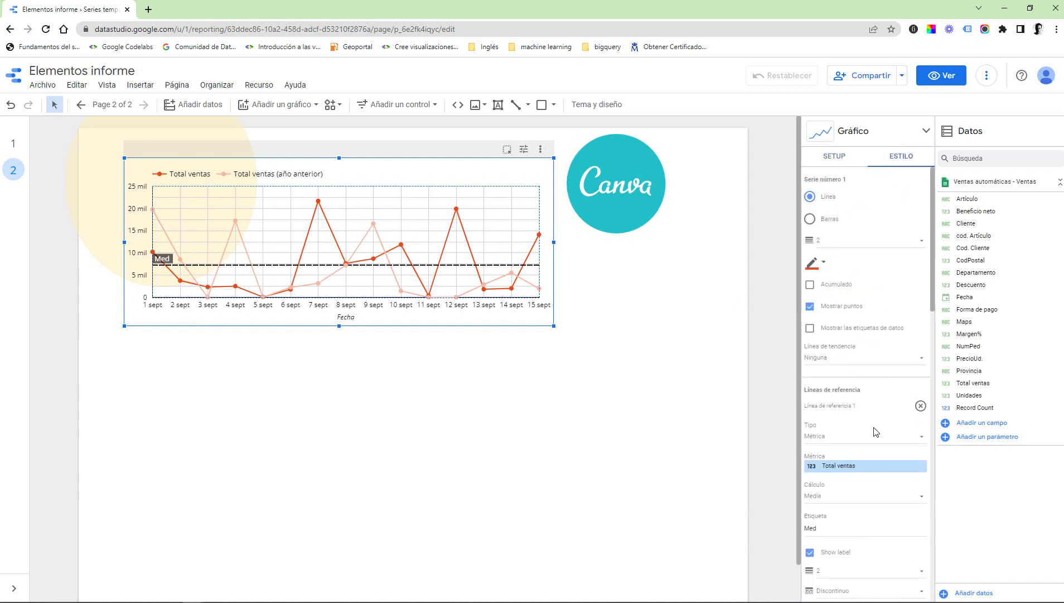
Hide the label of the Med reference line and show it again.
scroll(848, 343, down, 3)
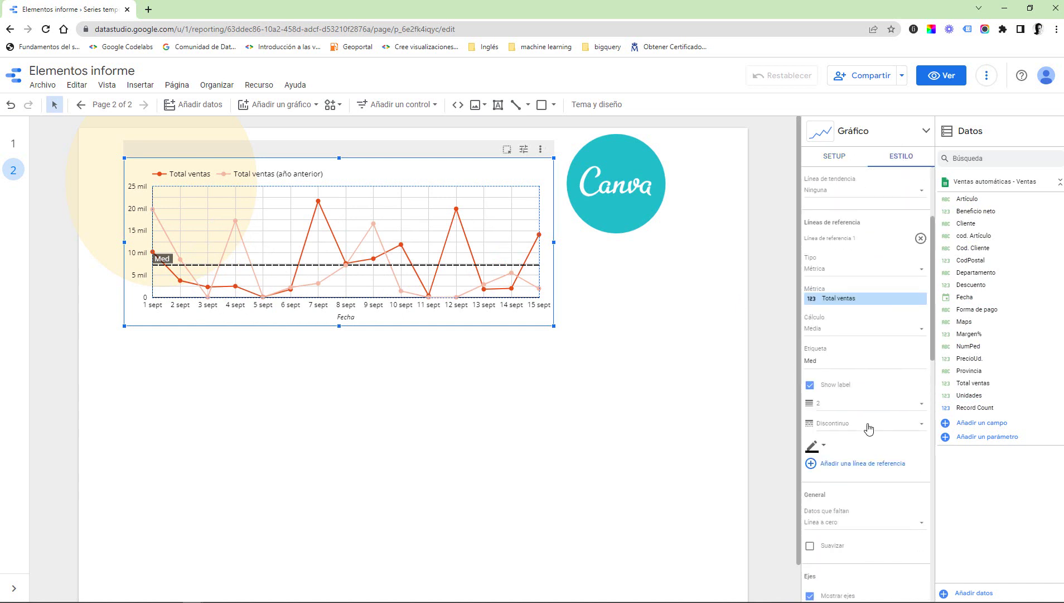
click(826, 386)
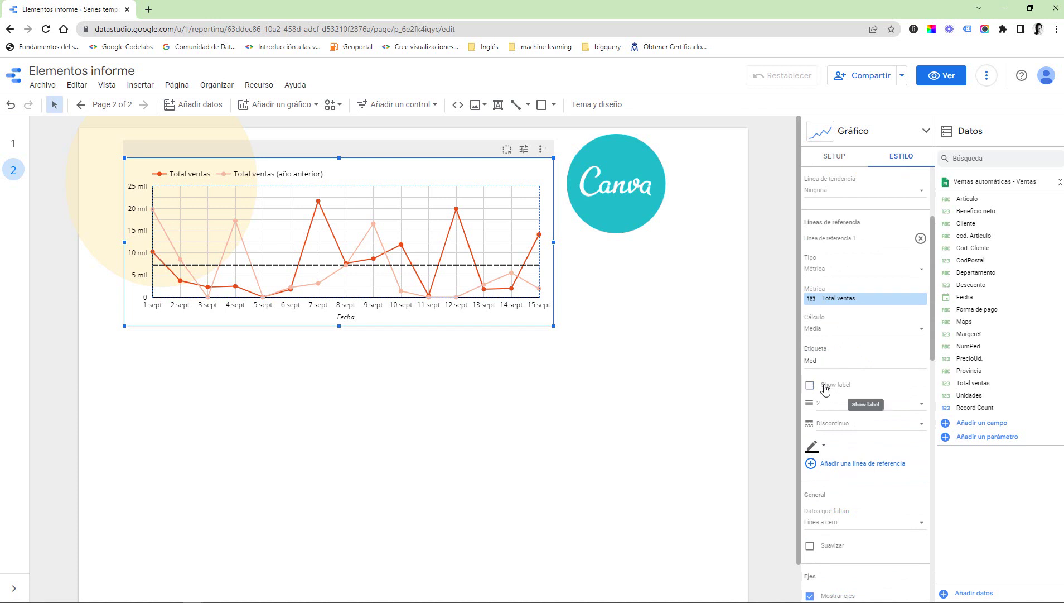
click(825, 387)
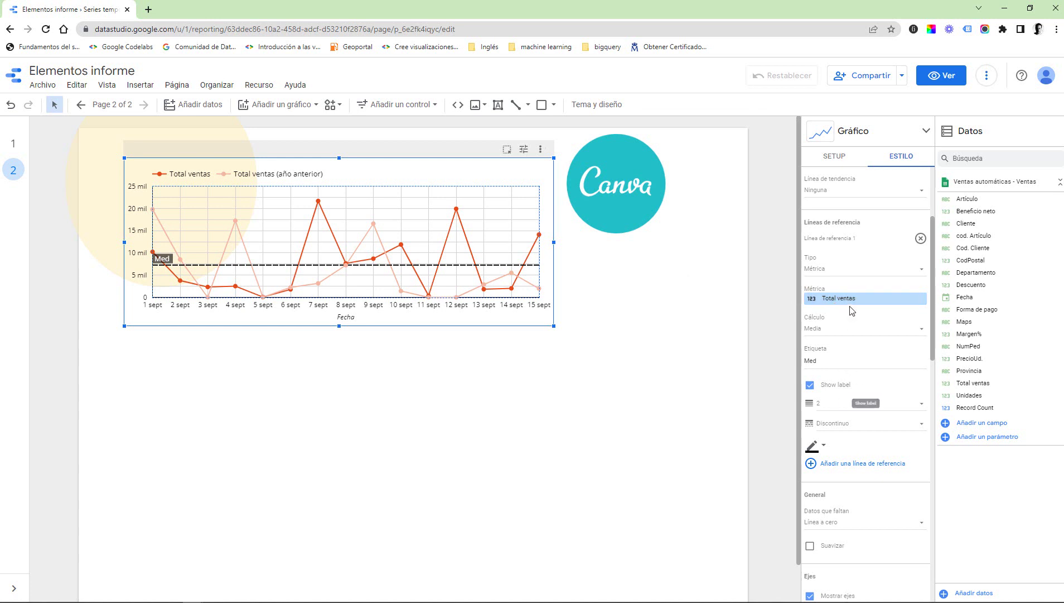
Add a second reference line with a constant value of 12000.
scroll(851, 357, down, 2)
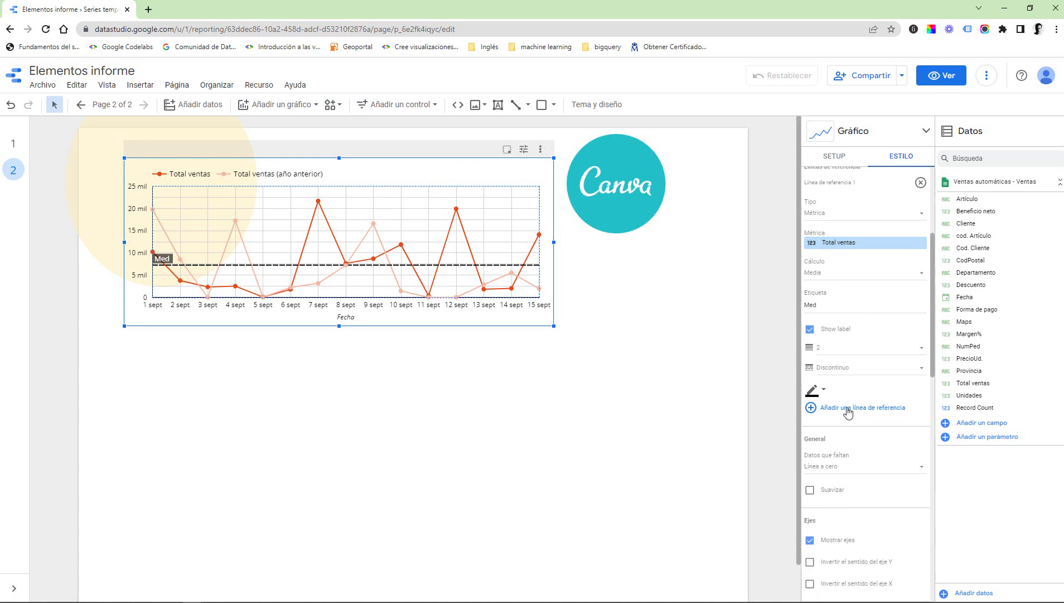
click(811, 411)
scroll(871, 406, down, 2)
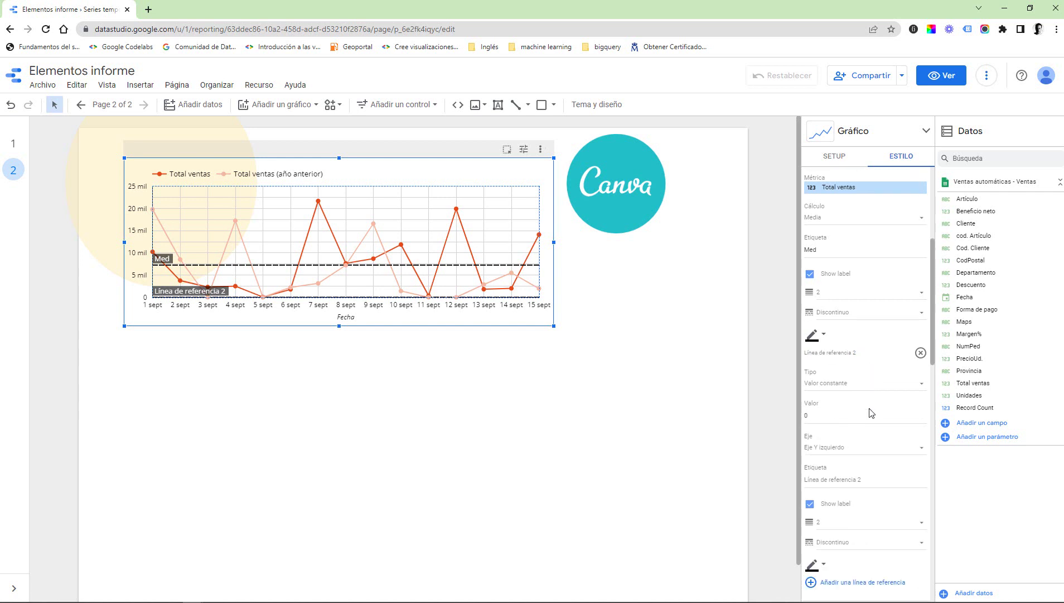
click(807, 412)
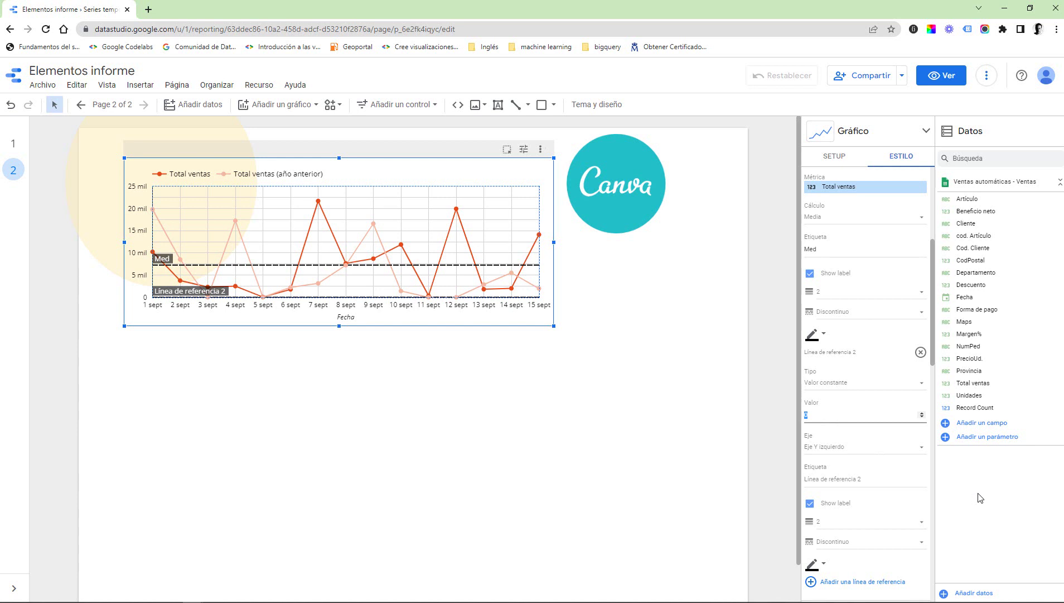
text(12000)
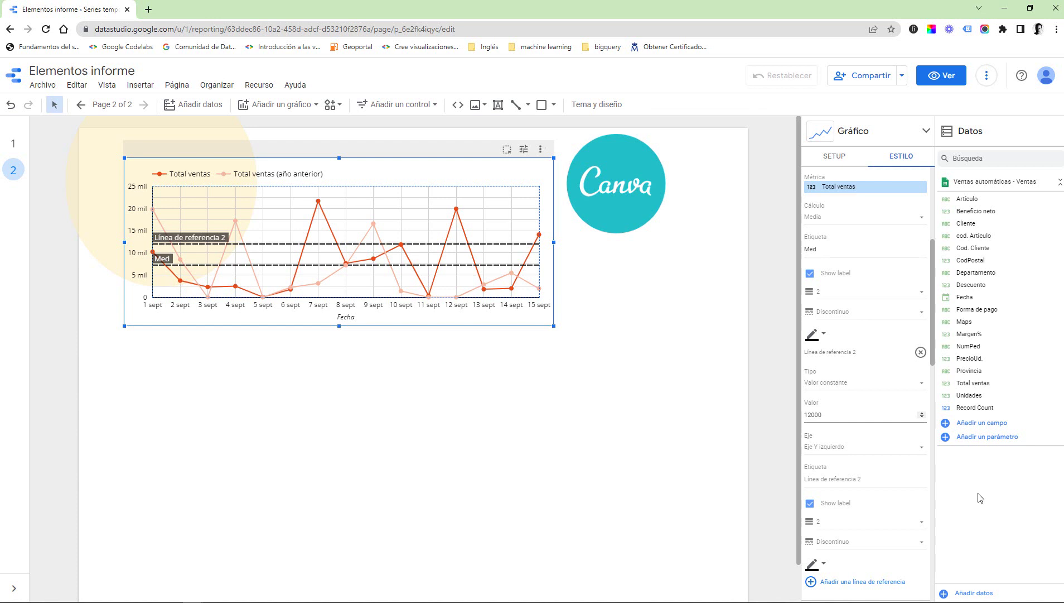
Assign the second reference line to Eje Y derecho and widen the chart slightly towards the Canva logo.
click(863, 452)
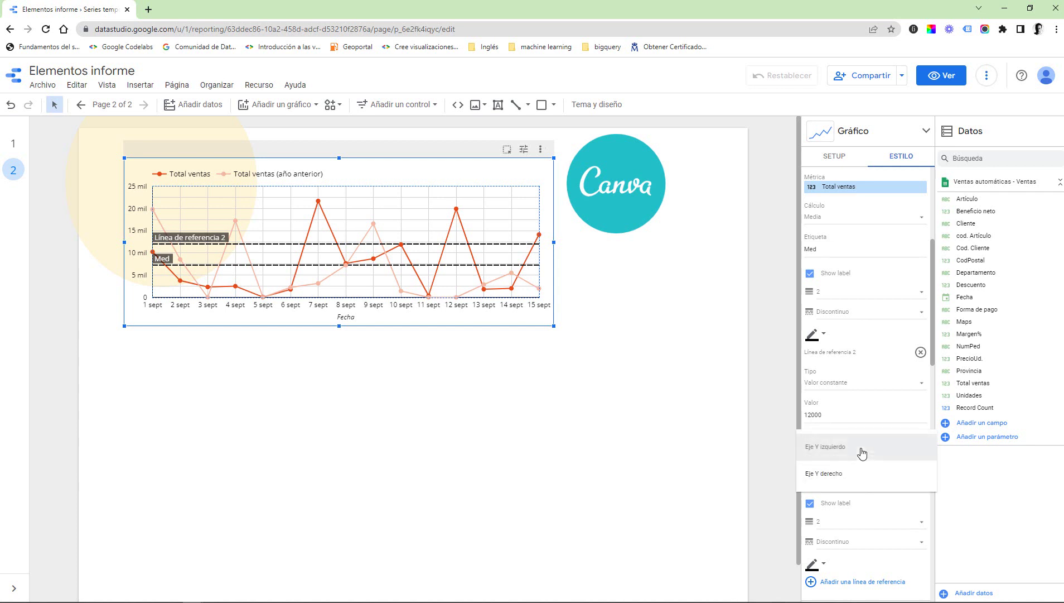
click(839, 476)
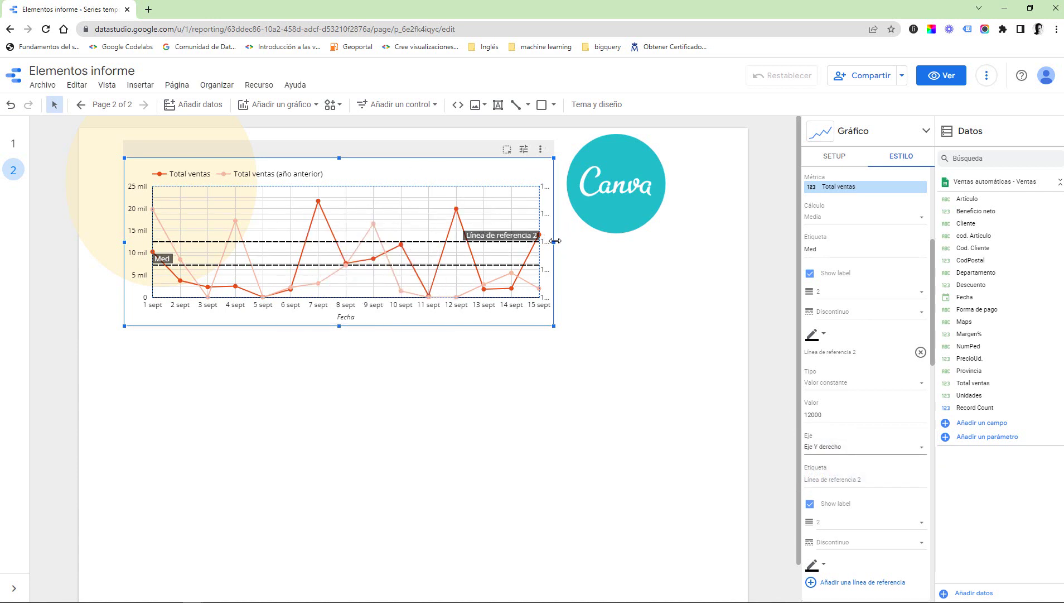
drag(554, 242, 572, 244)
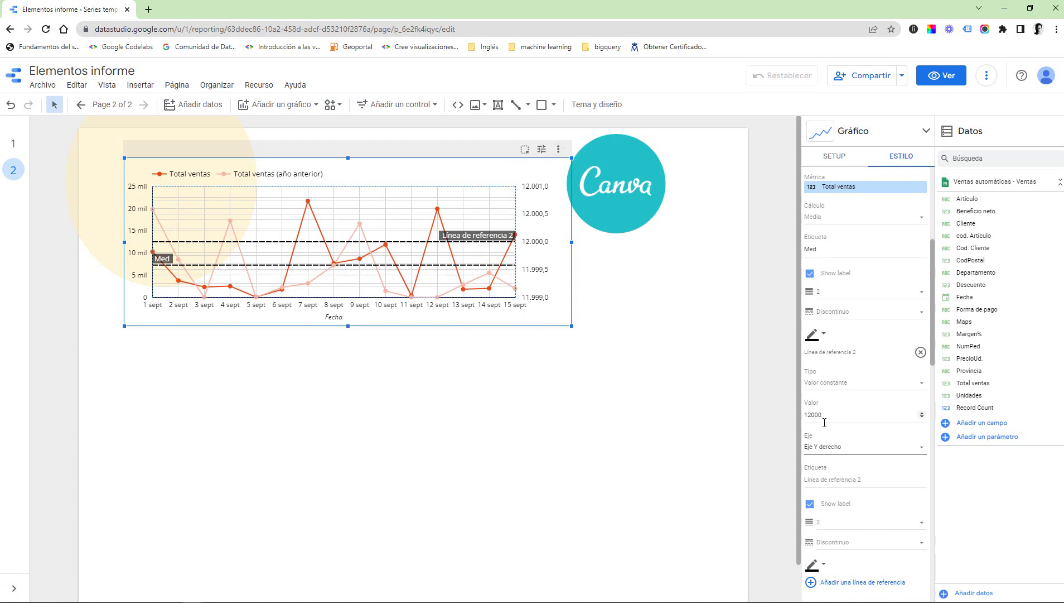
Set the second reference line's label to 12.000.
scroll(861, 464, down, 1)
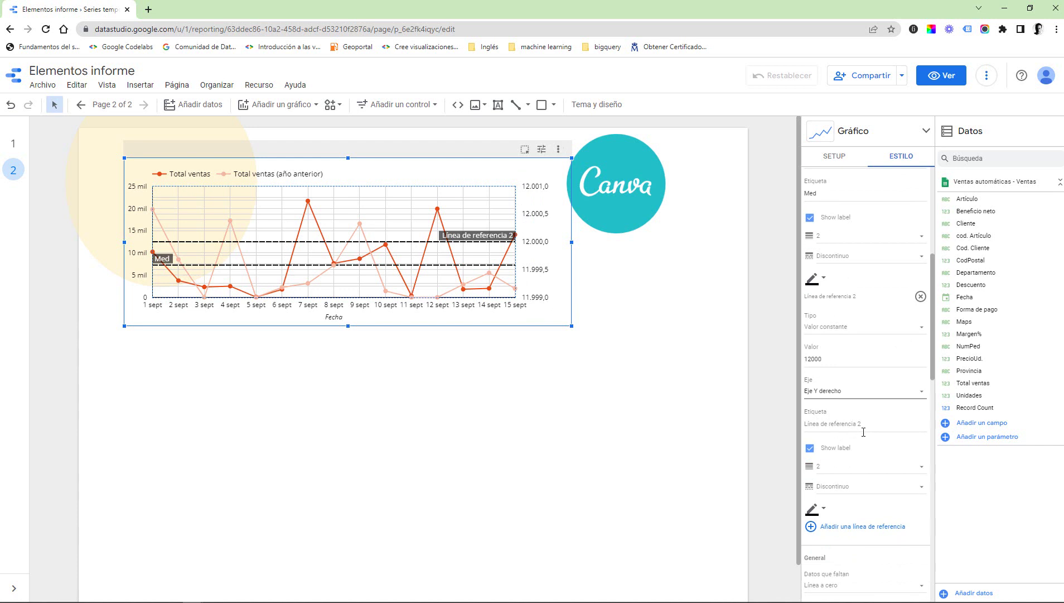
click(864, 427)
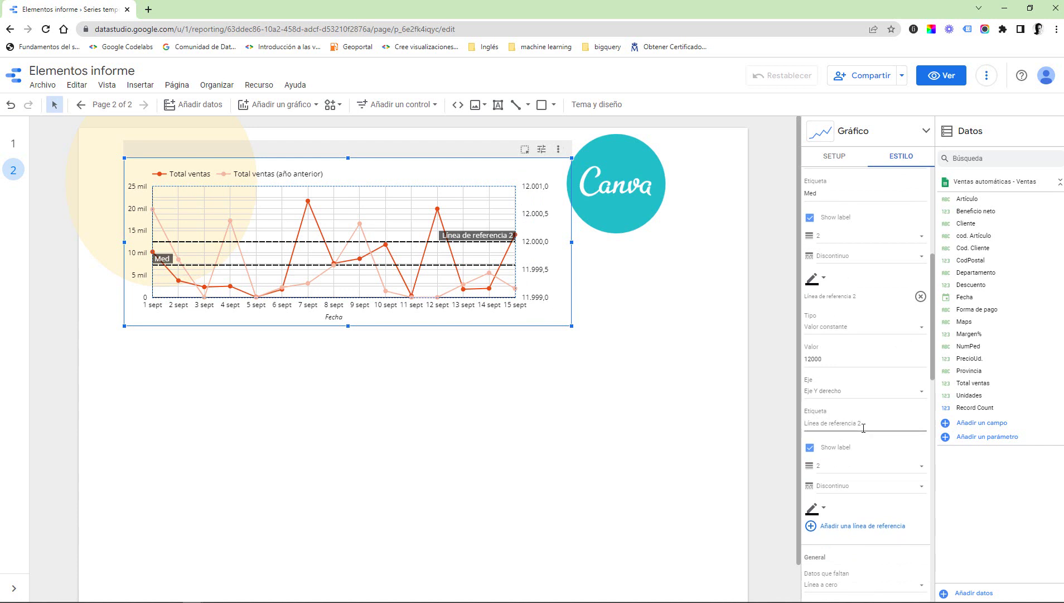
key(ctrl+a)
text(12)
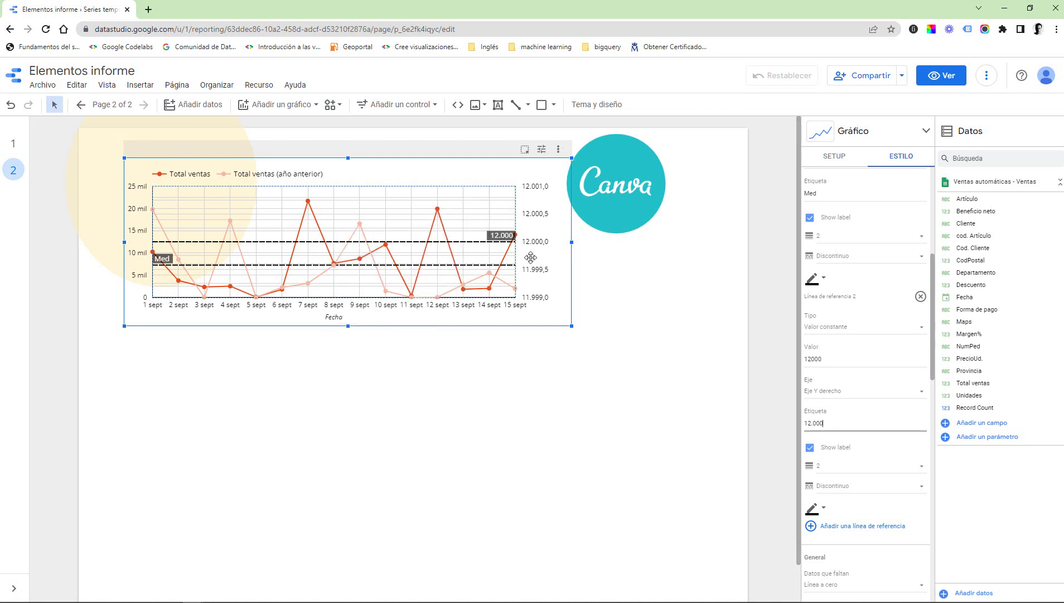
Hide the second reference line's label, show it again, and set the line thickness to 1.
click(829, 448)
click(829, 448)
click(827, 471)
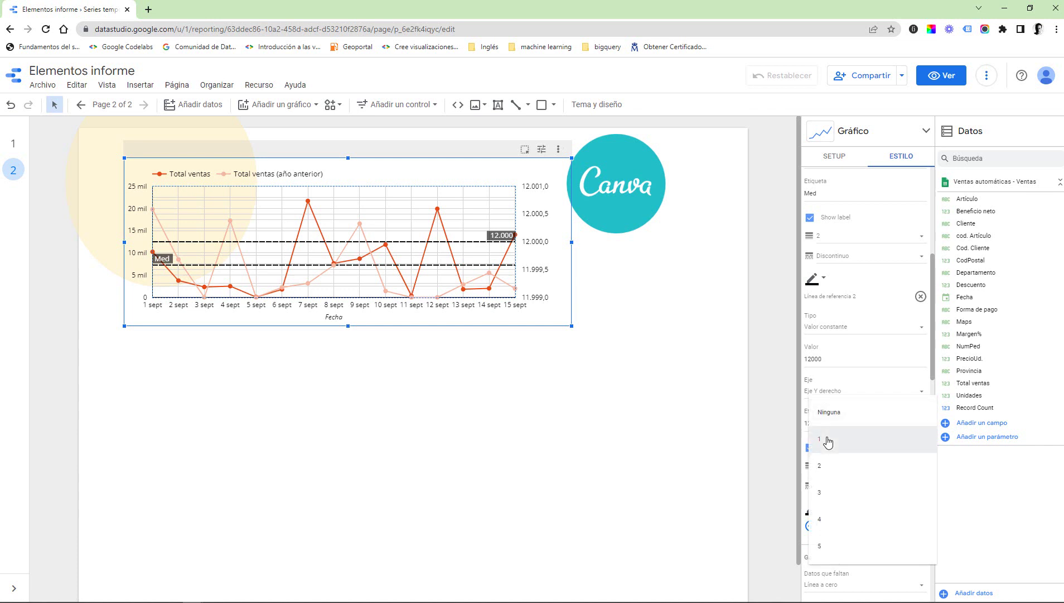
click(828, 442)
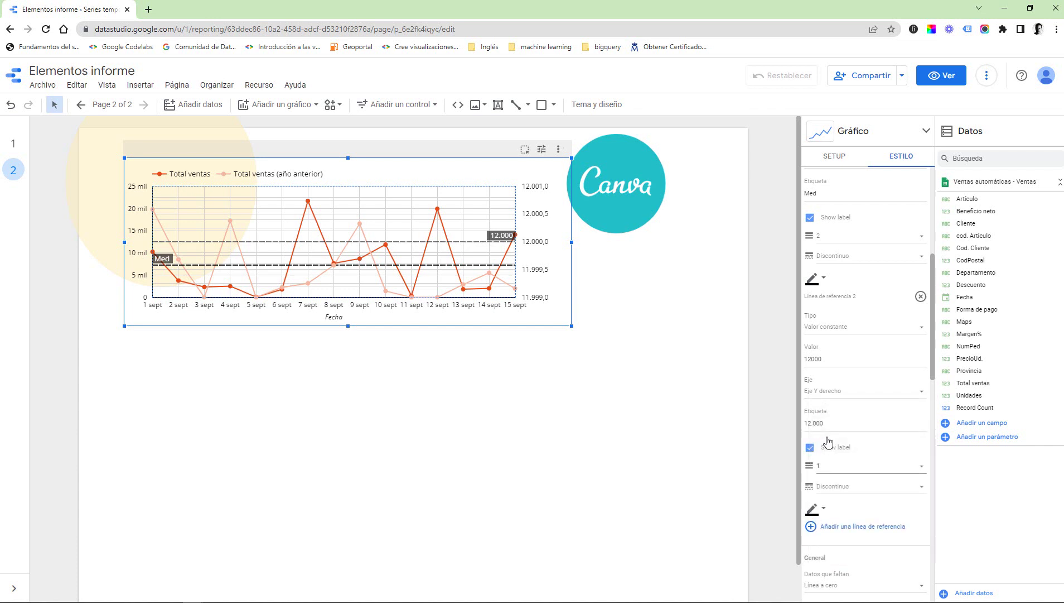
Change the second reference line's style to De puntos and its colour to red.
click(833, 492)
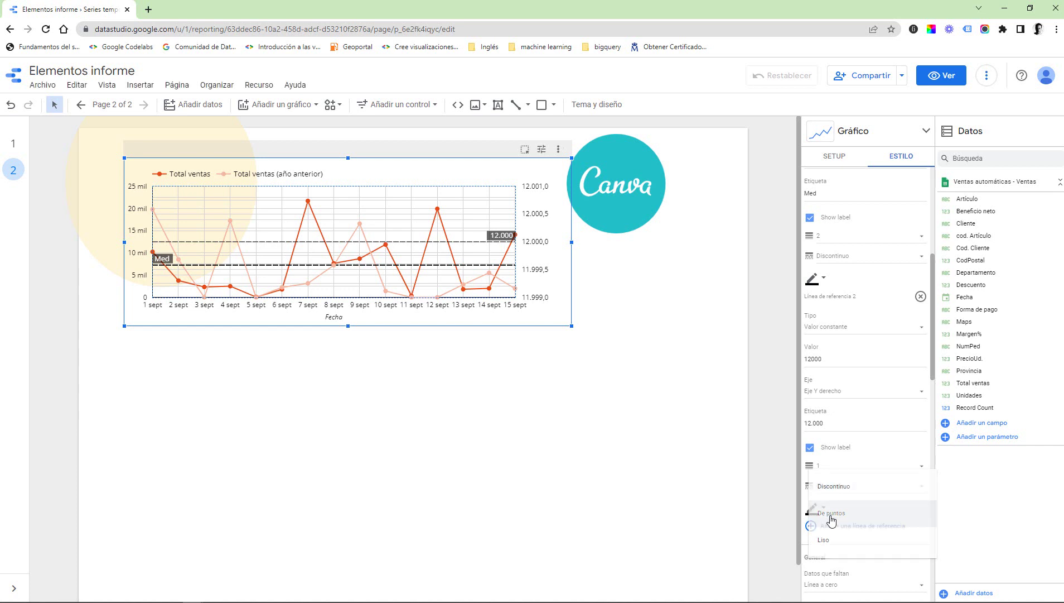
click(831, 513)
scroll(742, 442, down, 1)
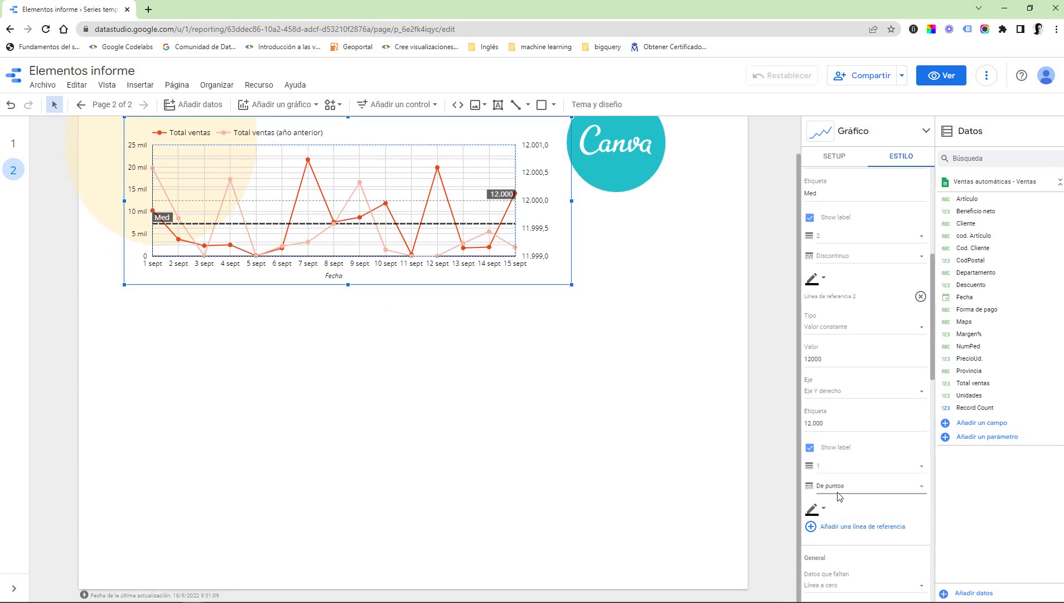
click(824, 509)
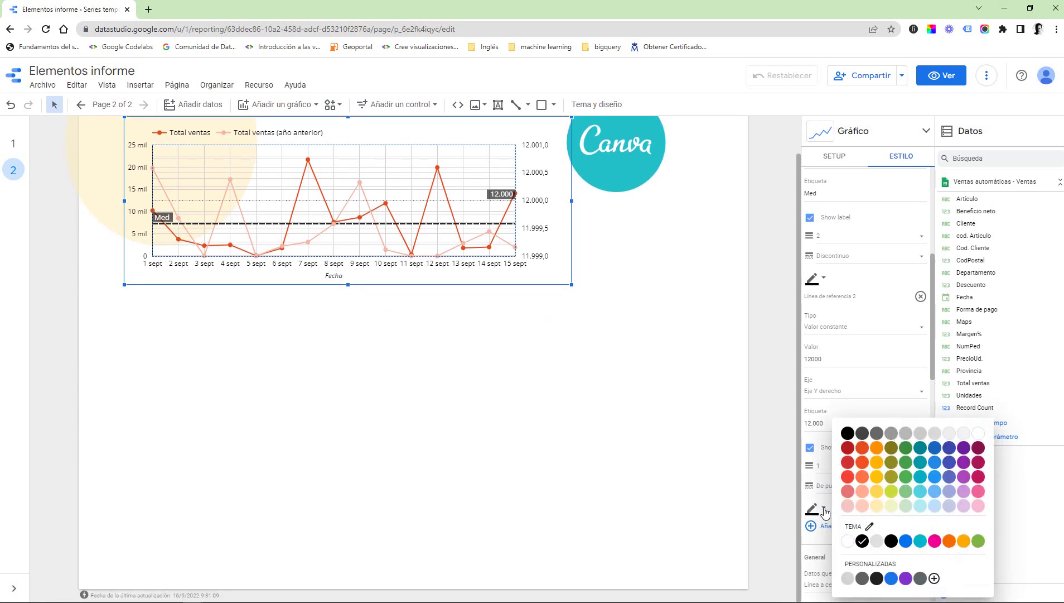
click(848, 477)
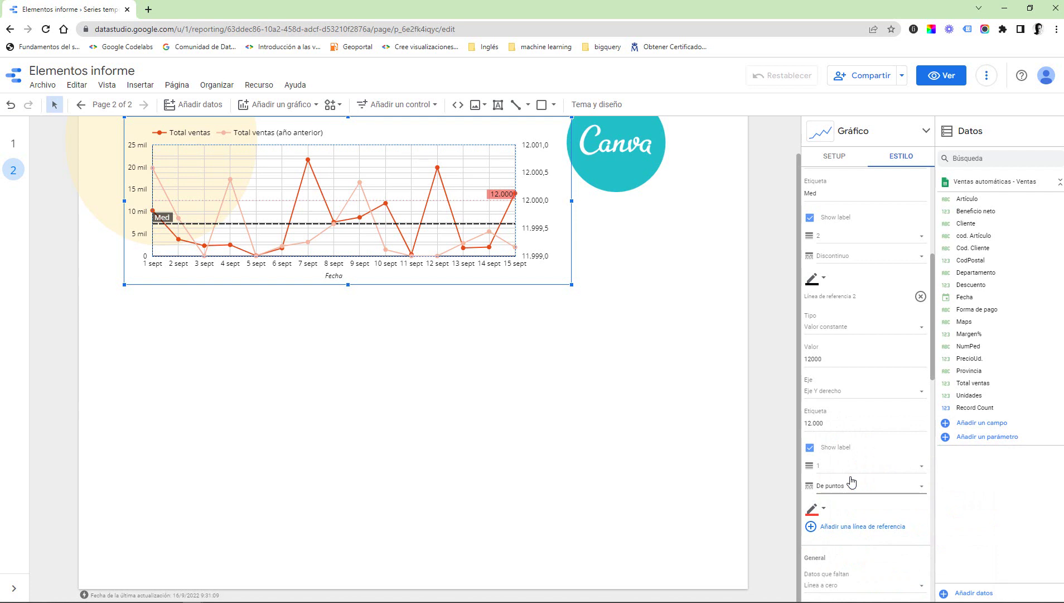
Set the second reference line's thickness to 2 and its style to Discontinuo.
click(836, 466)
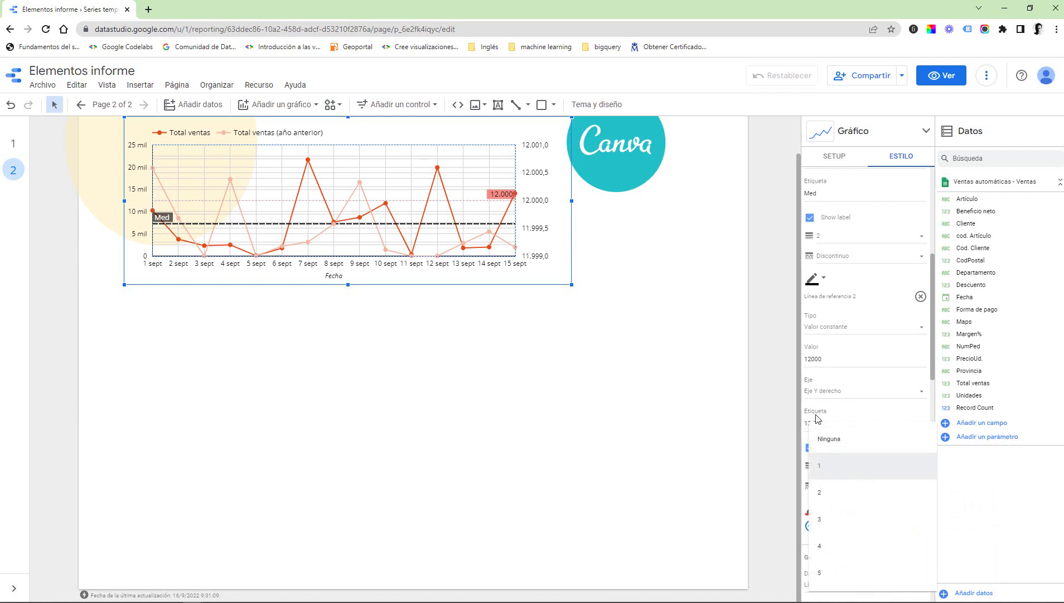
click(829, 494)
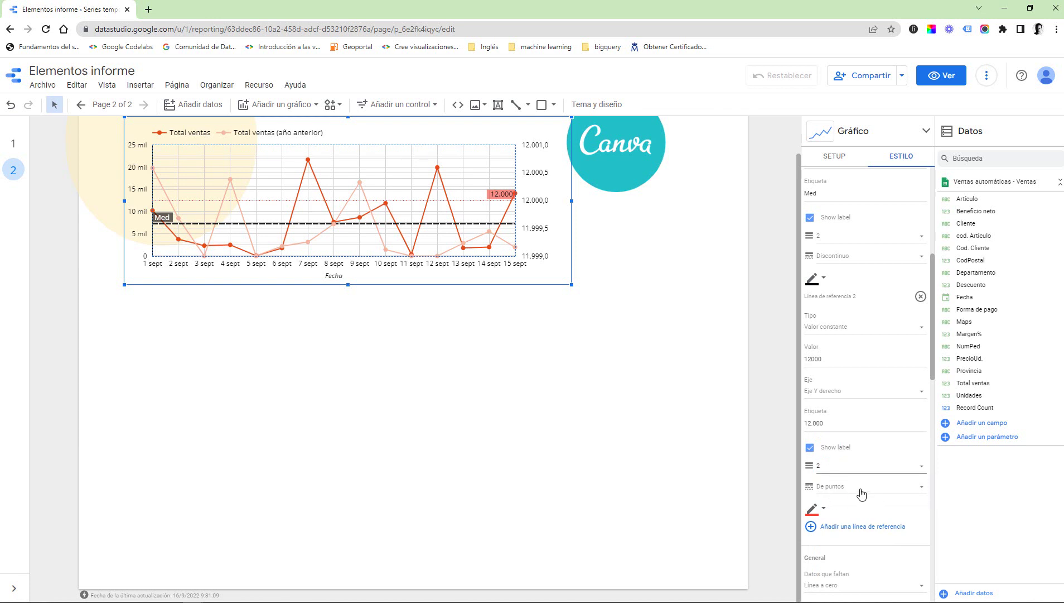
click(862, 494)
click(858, 465)
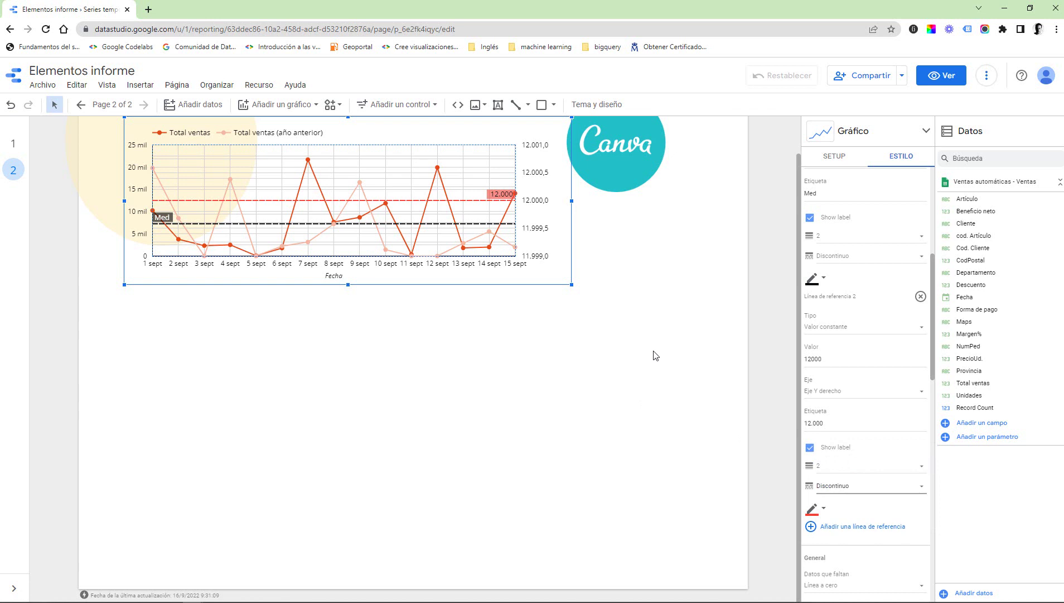
Delete the second reference line from the chart.
scroll(655, 356, up, 1)
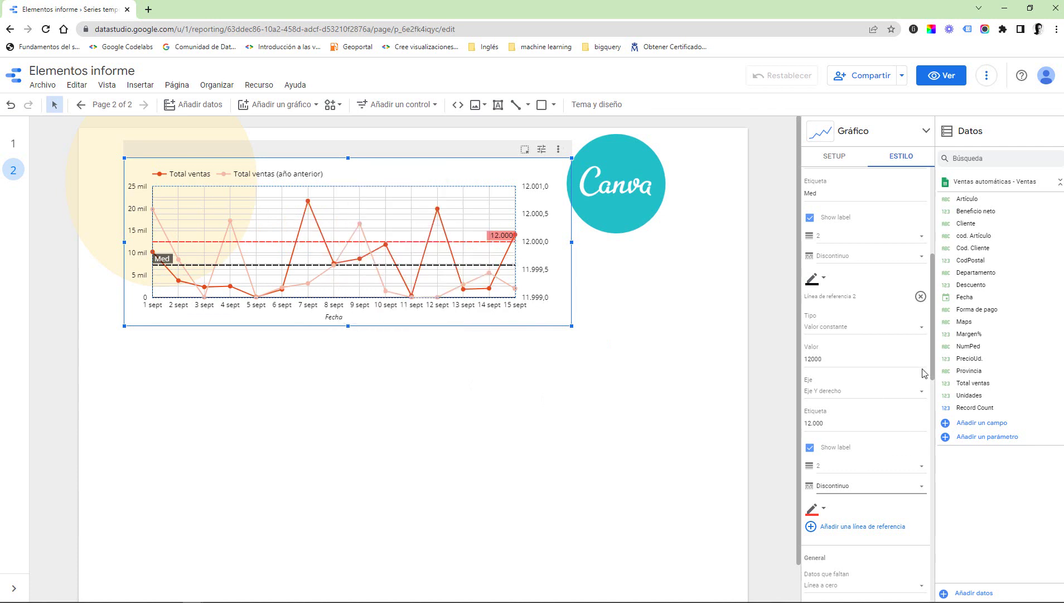
scroll(879, 444, down, 1)
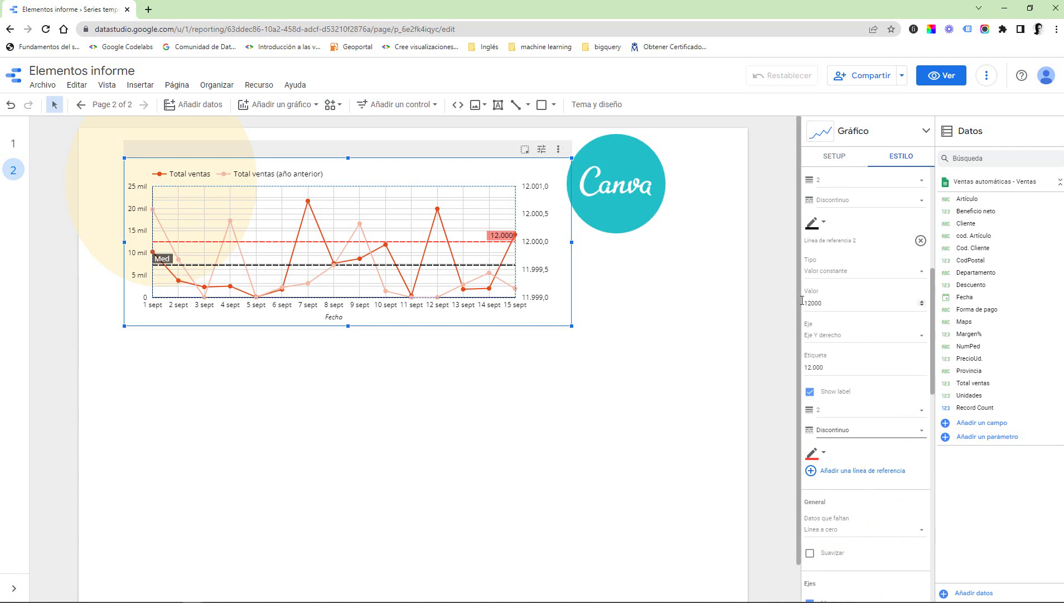
scroll(920, 312, up, 1)
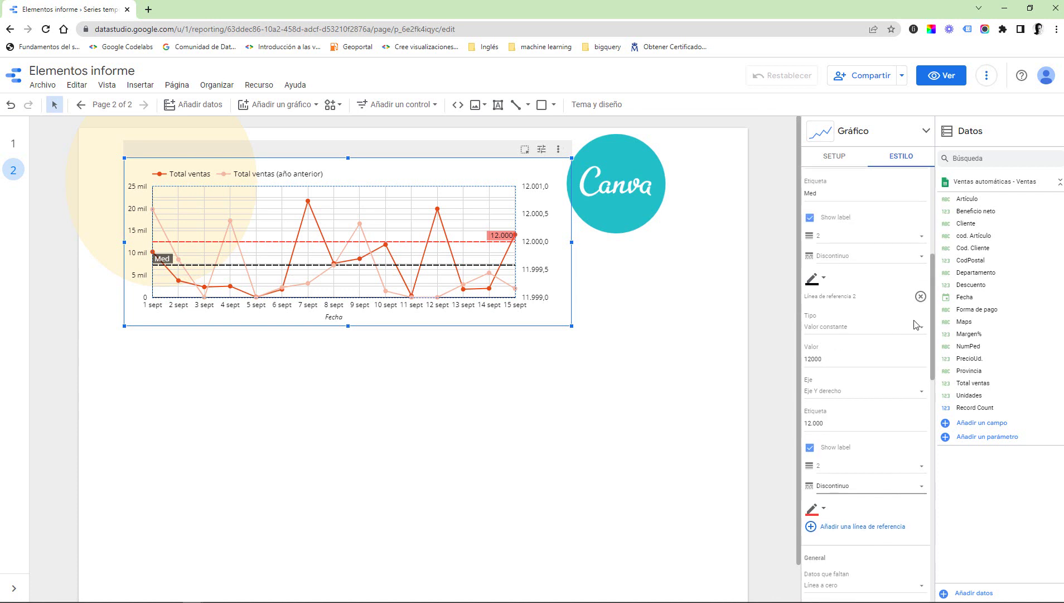
scroll(915, 323, up, 3)
scroll(921, 446, down, 2)
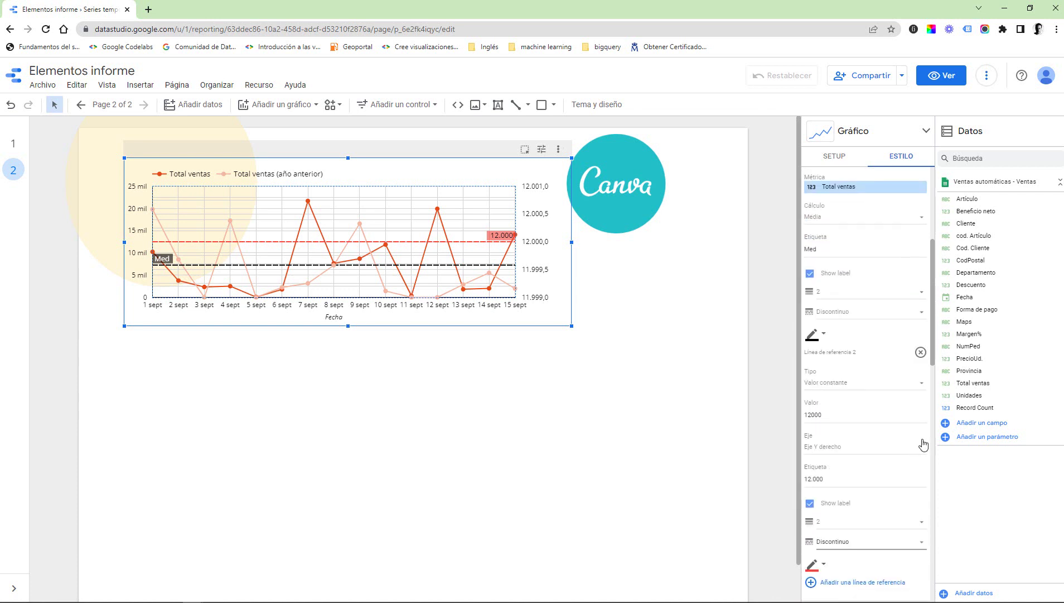
click(921, 352)
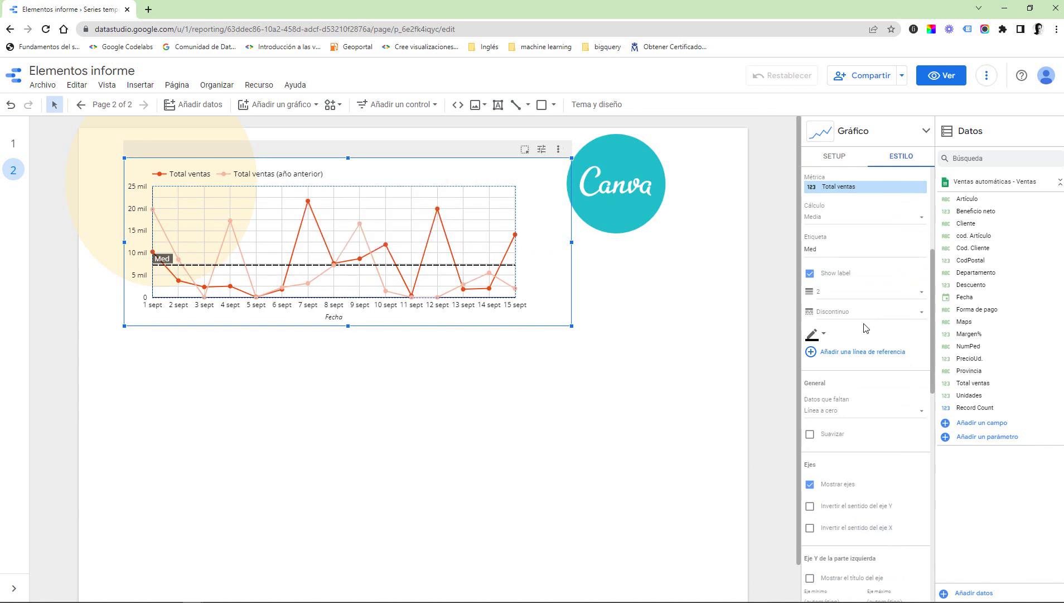
Try Saltos de línea and Interpolación lineal for the chart's missing data, and return to Línea a cero.
scroll(853, 415, down, 1)
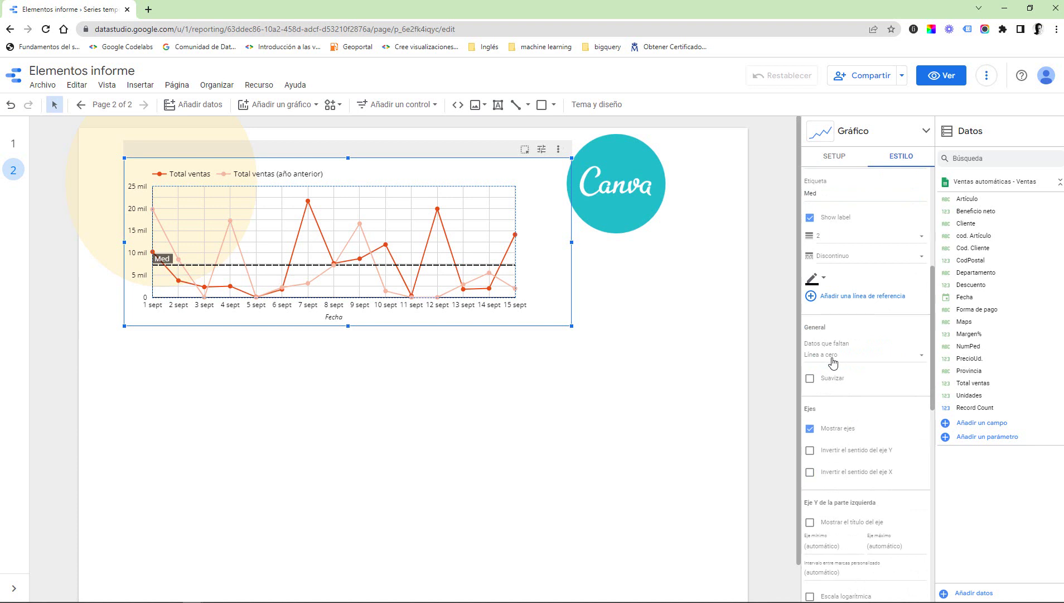
click(833, 357)
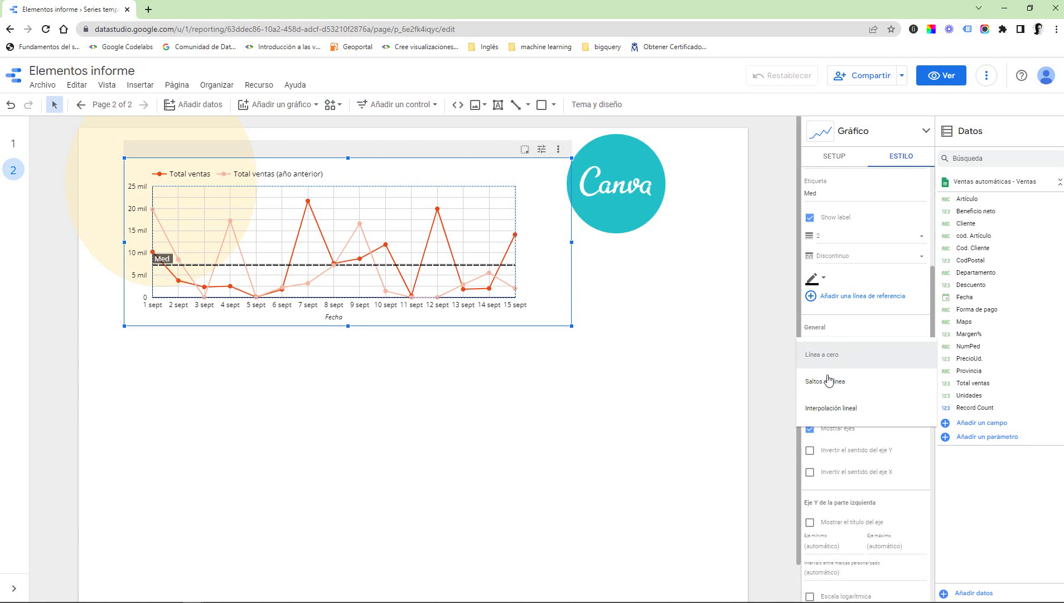
click(827, 384)
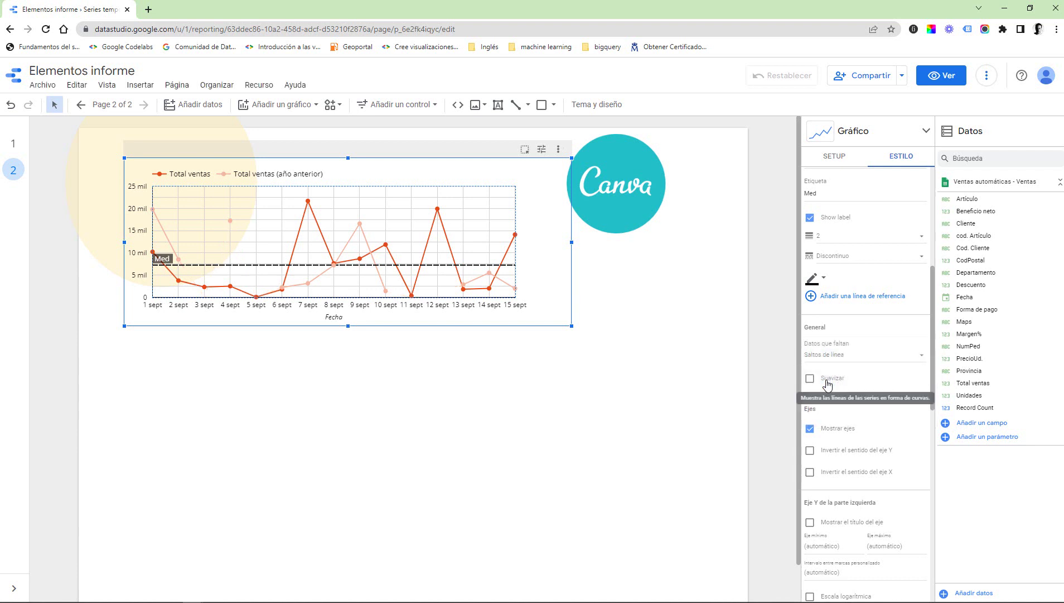
click(854, 361)
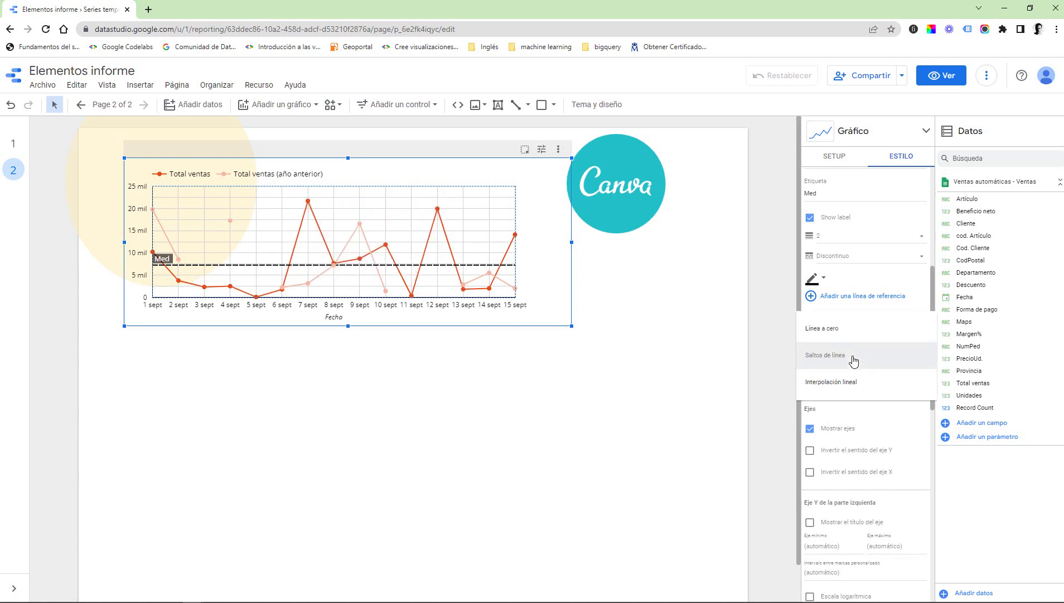
click(837, 387)
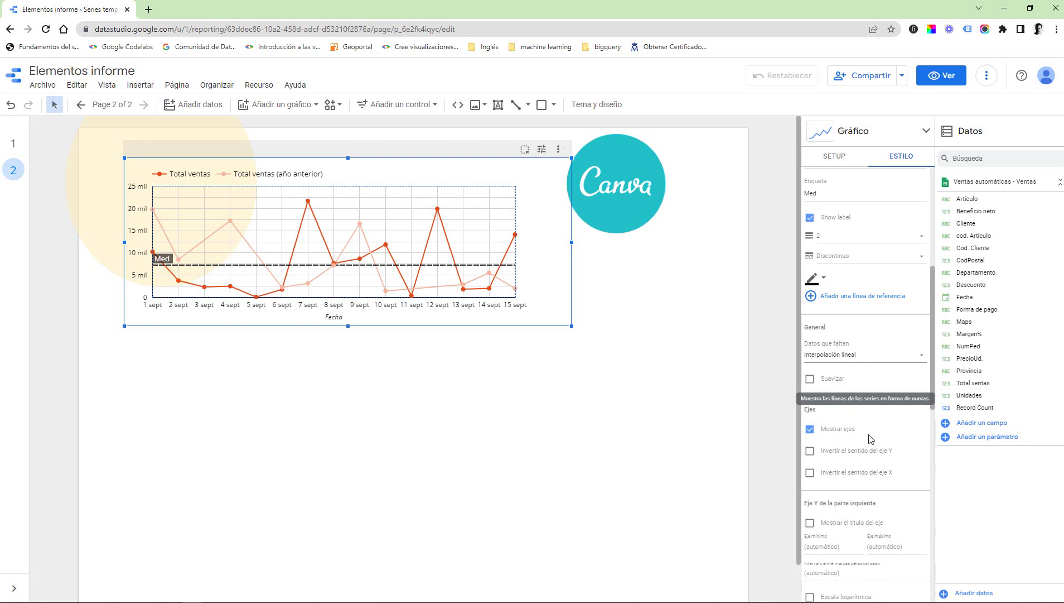
click(859, 356)
click(836, 300)
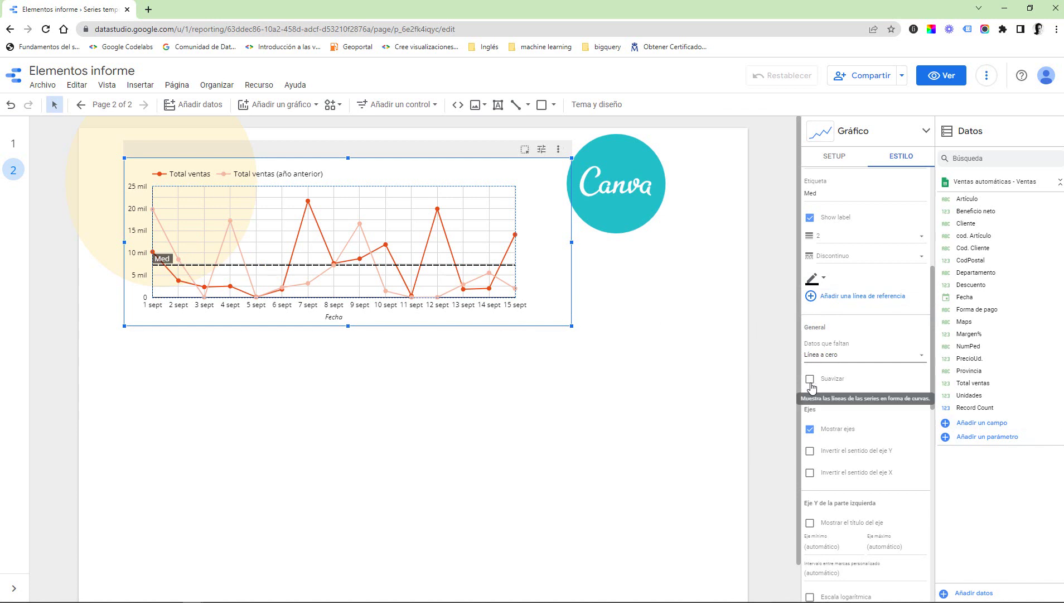
Keep Línea a cero for missing data and turn on Suavizar to draw the series as curves.
click(847, 359)
click(845, 364)
click(810, 380)
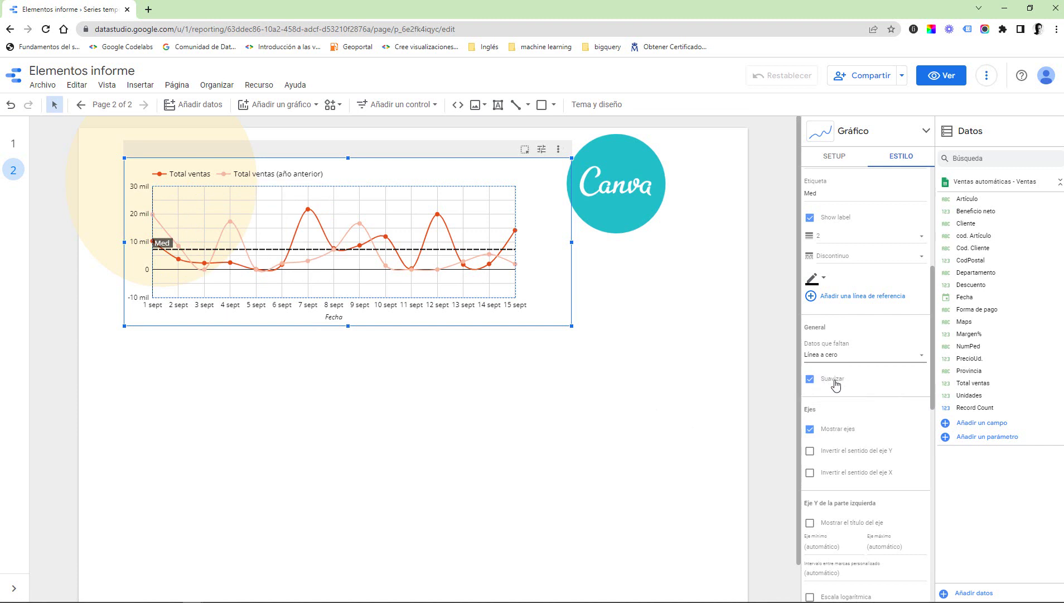
Hide the chart's axes and show them again, and widen the plot area towards the chart's right edge.
scroll(842, 386, down, 1)
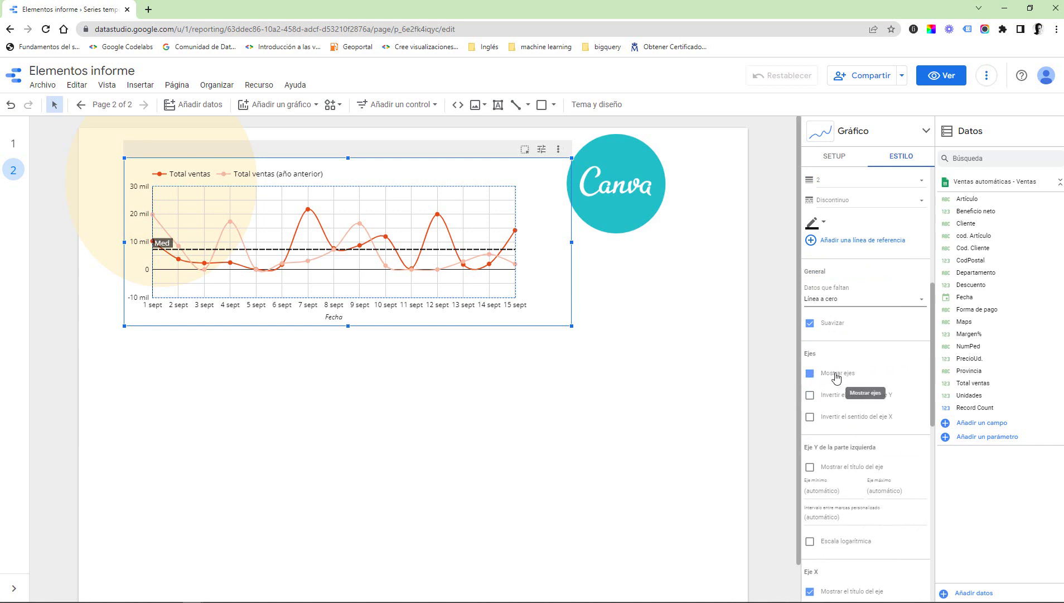
click(836, 377)
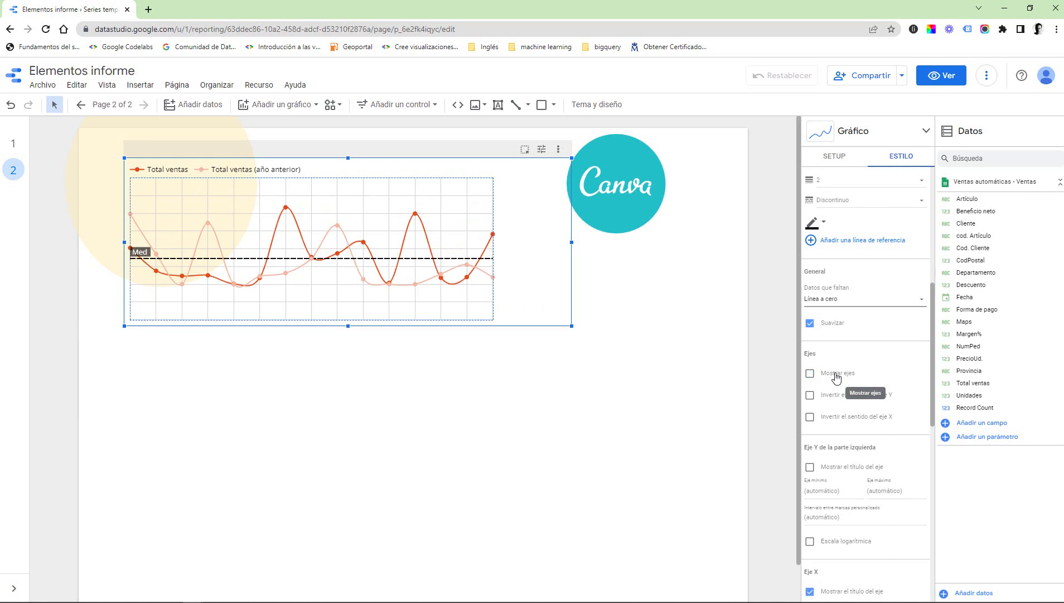
click(836, 378)
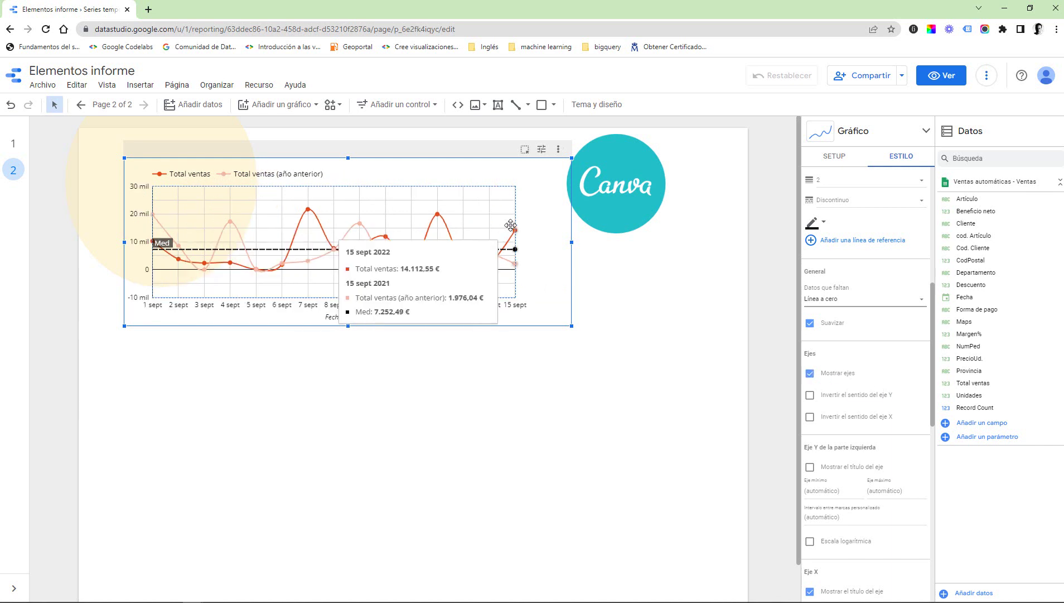
drag(516, 215, 555, 227)
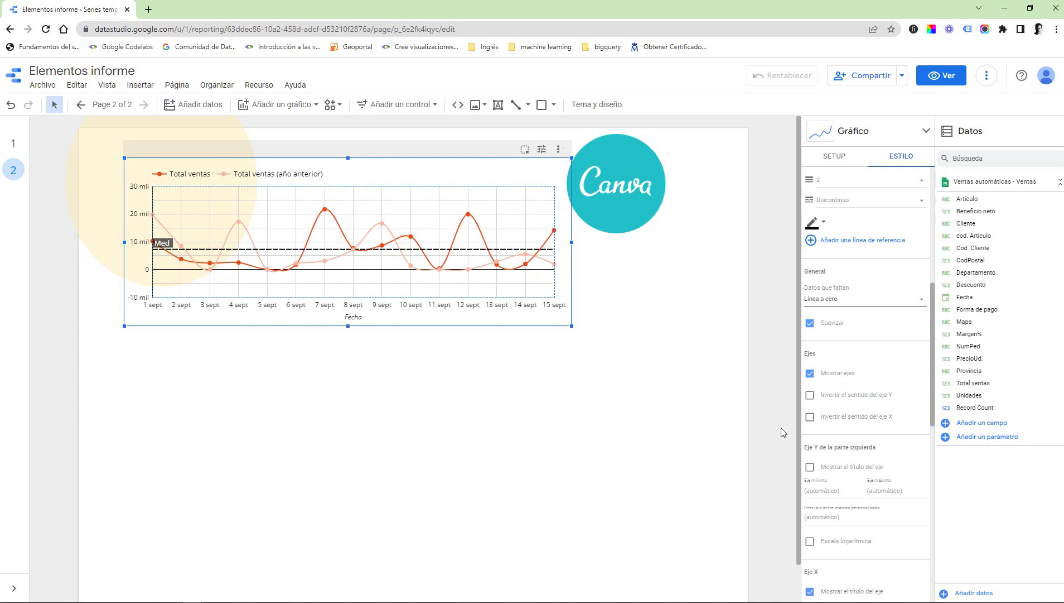
Invert the direction of the Y axis and the X axis in turn, restoring each one.
click(855, 397)
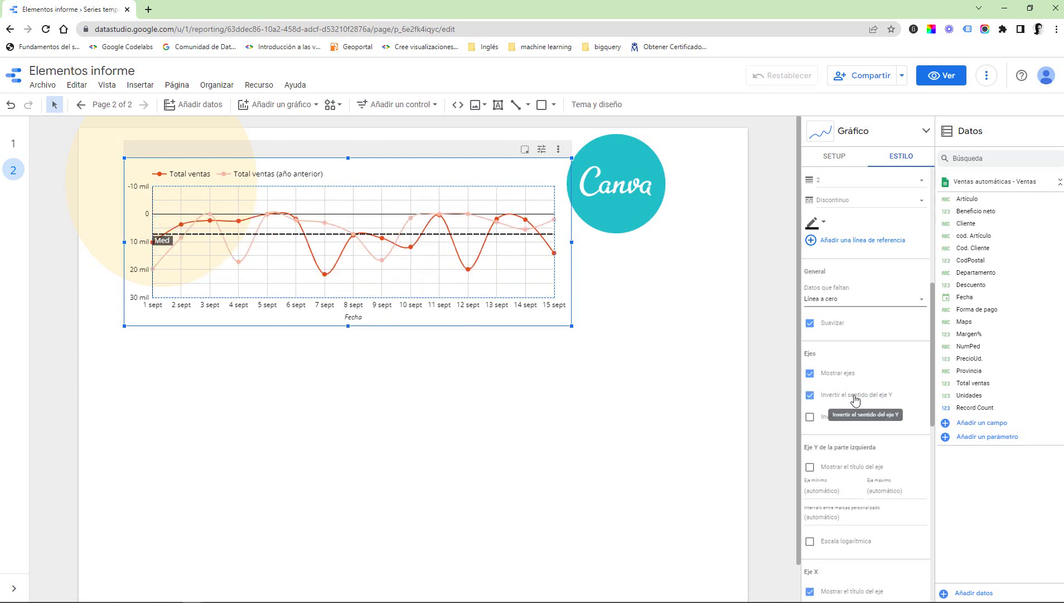
click(855, 399)
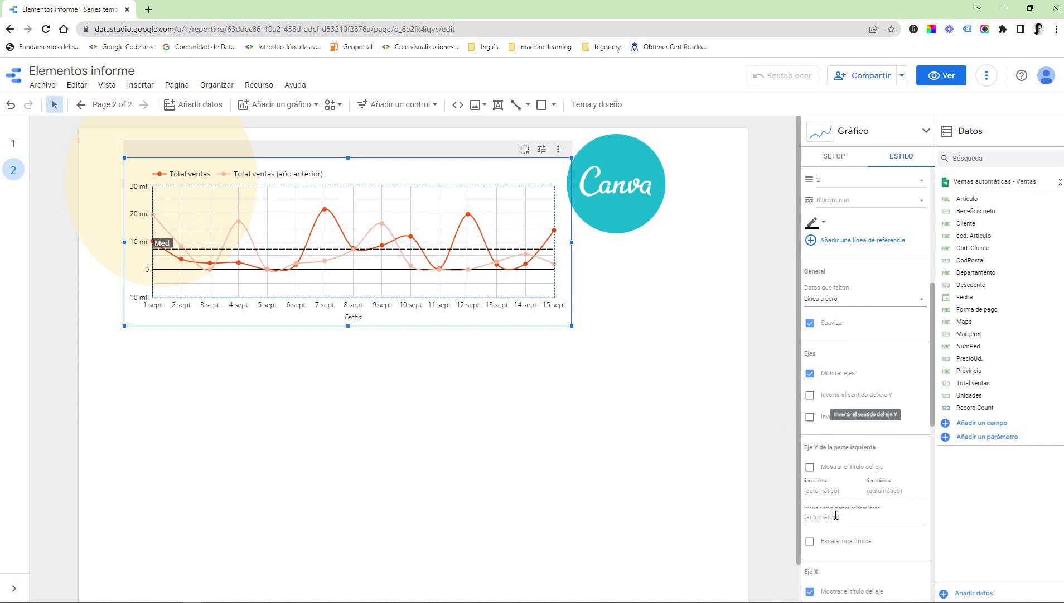
click(842, 419)
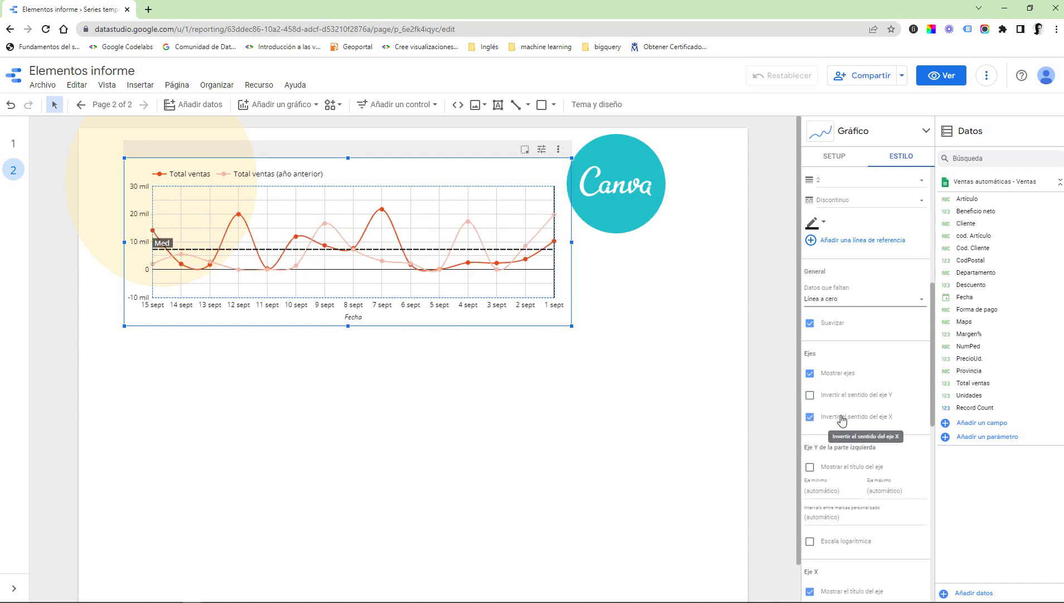
click(842, 419)
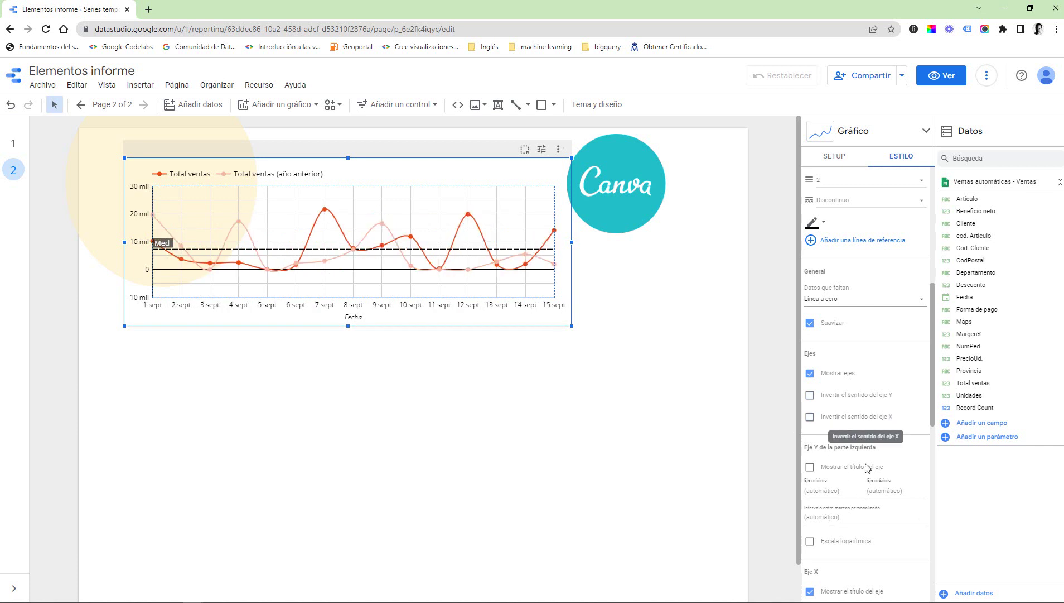
Show the title of the left Y axis and hide it again.
scroll(890, 426, down, 1)
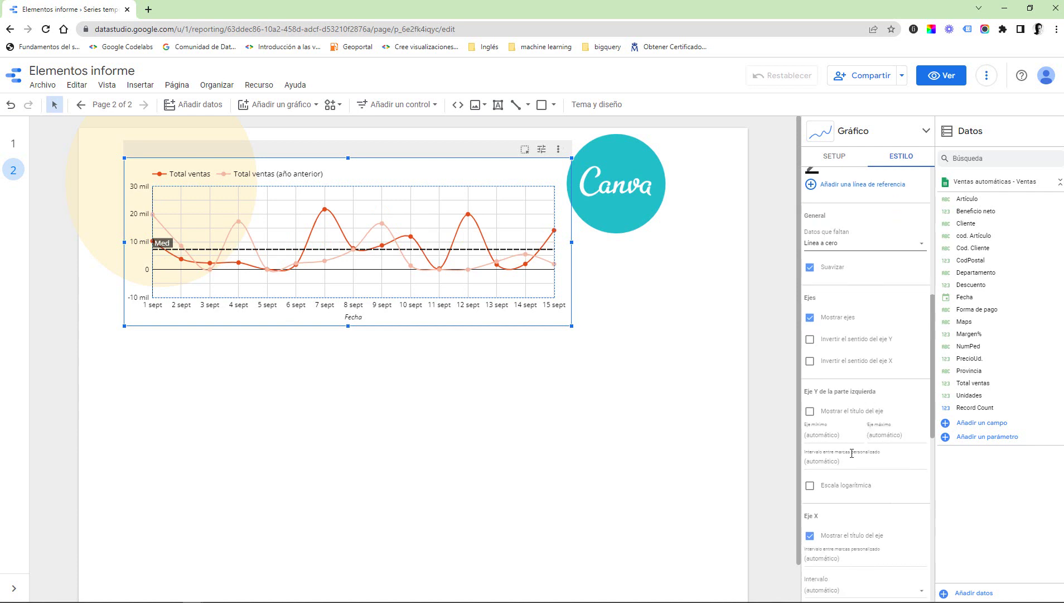
click(843, 417)
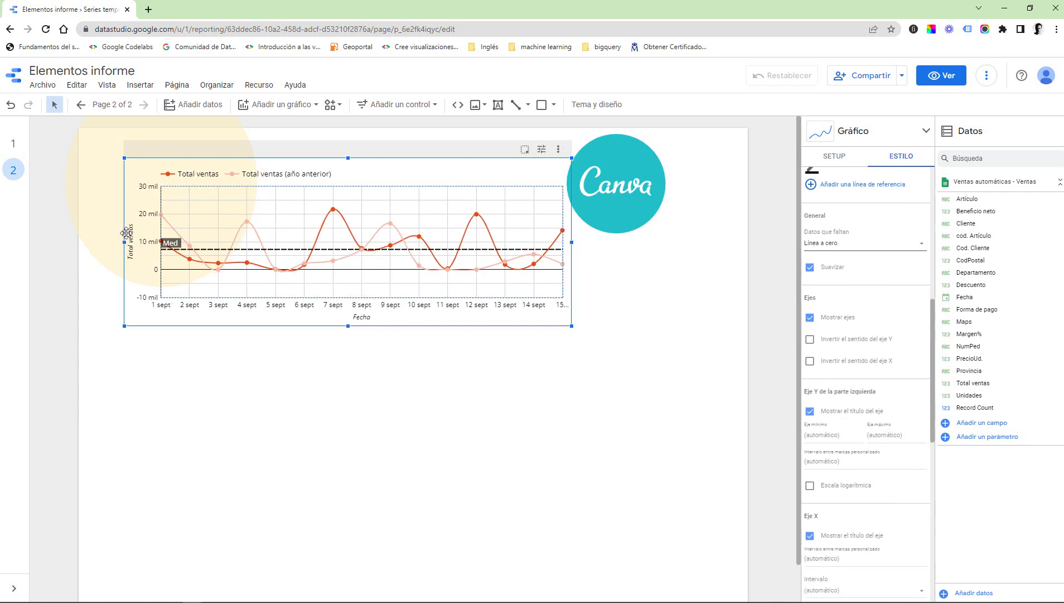
click(845, 414)
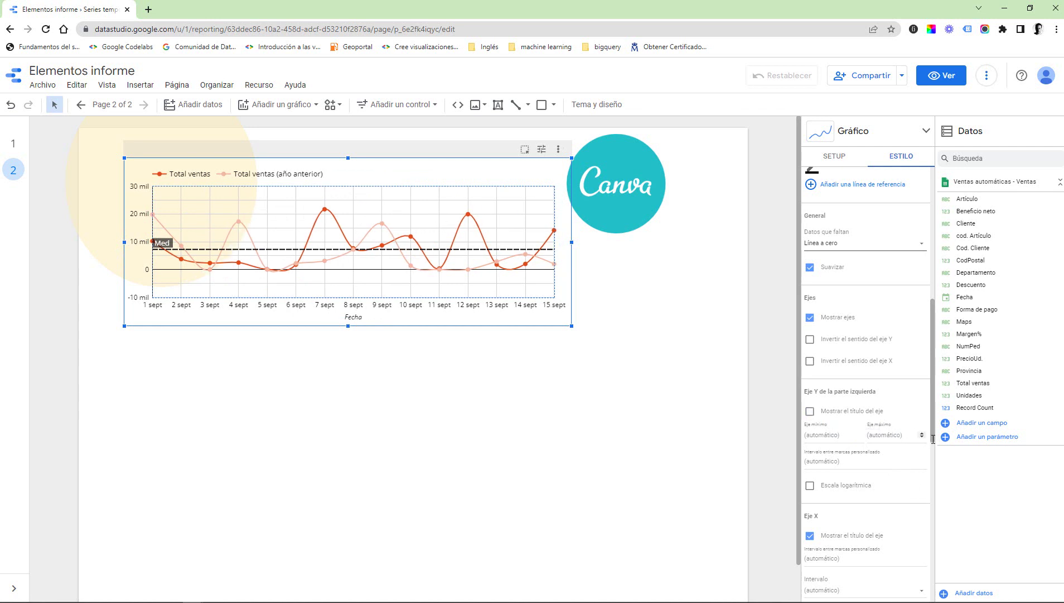
Set the left Y axis minimum to 0, and replace that value with -100.
click(847, 436)
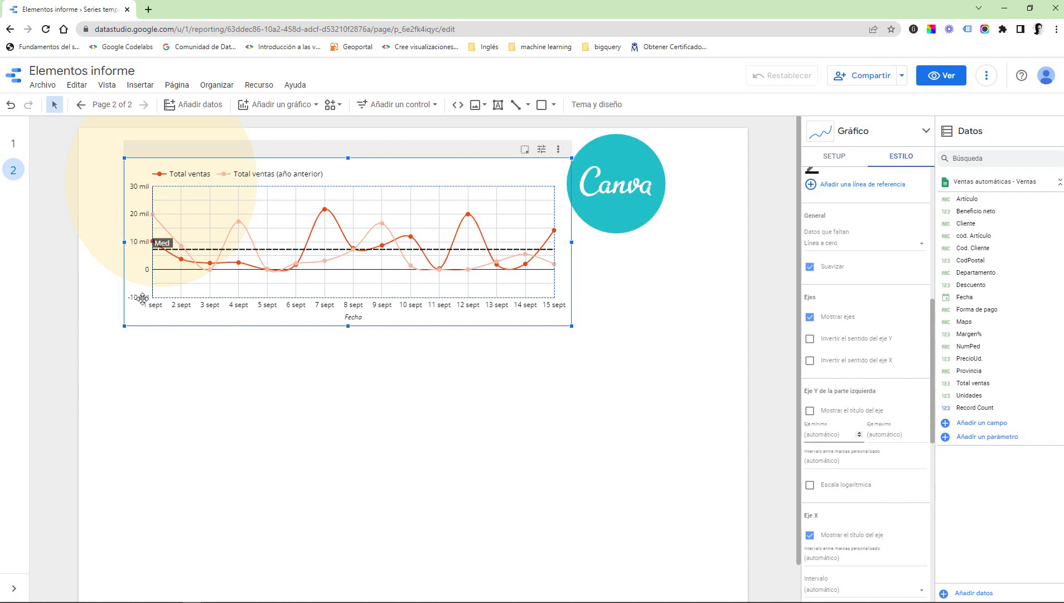
click(839, 434)
text(0)
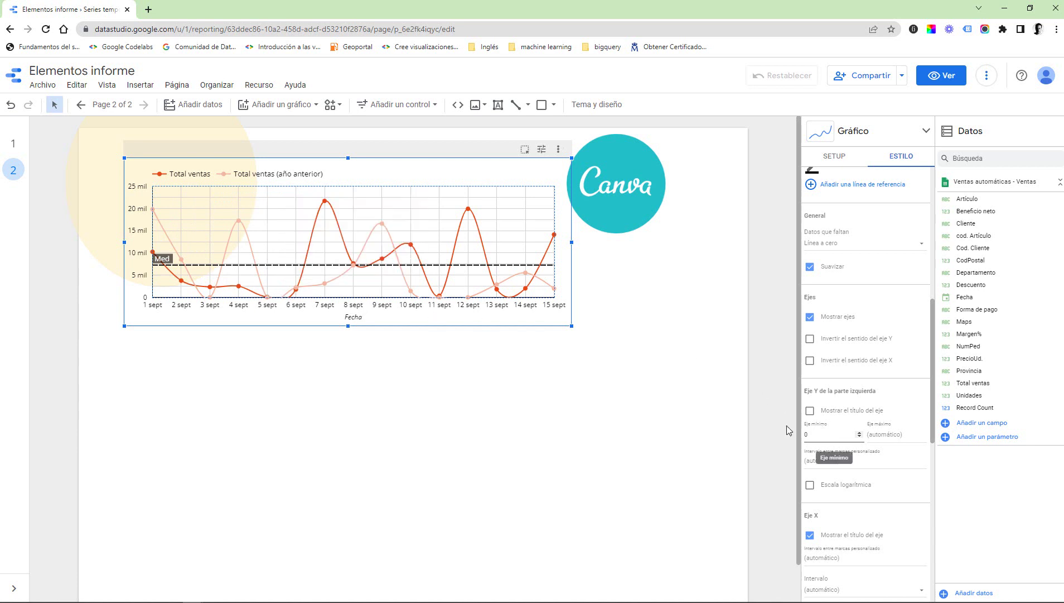
key(BackSpace)
text(-100)
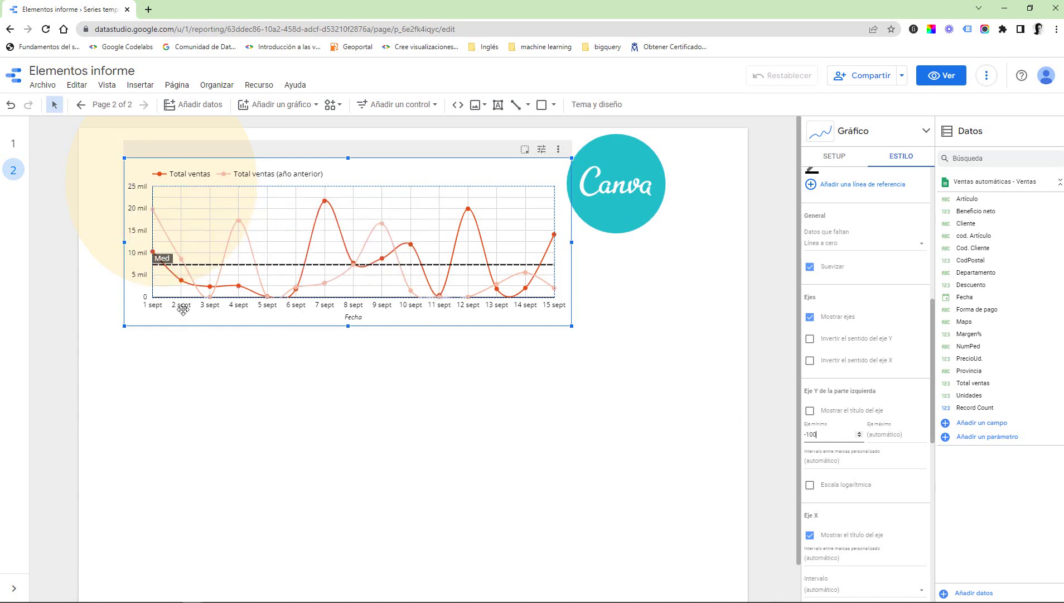
Set the left Y axis maximum to 30000 and clear the value again to restore the automatic limit.
click(910, 436)
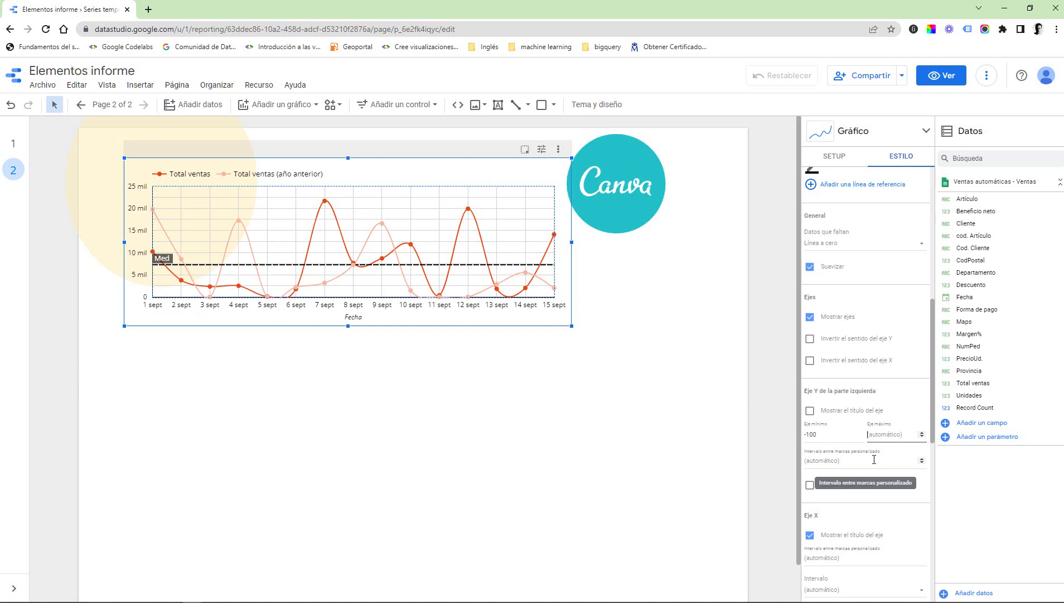
text(30000)
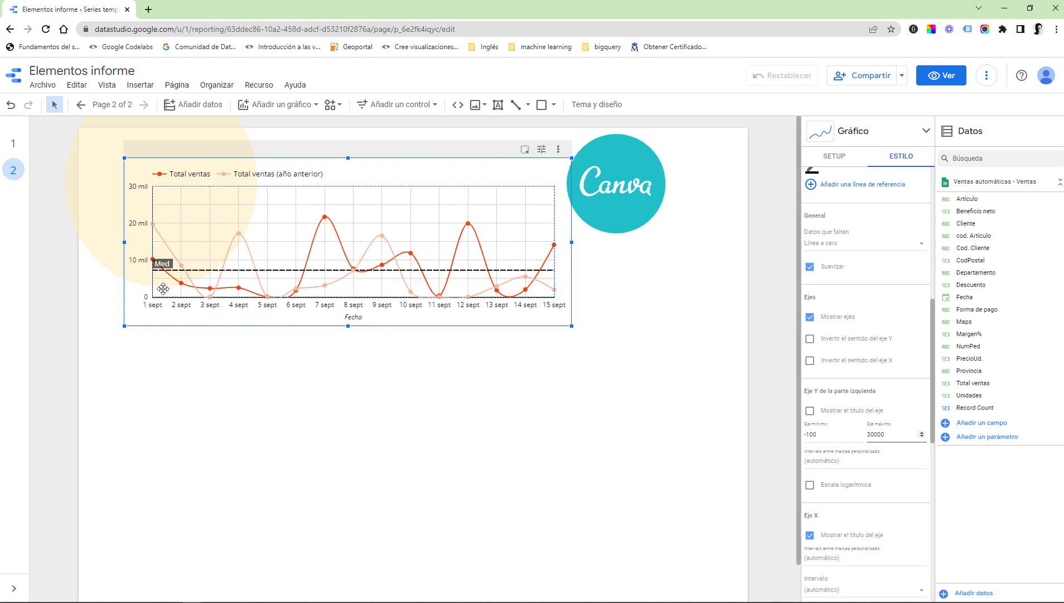
drag(898, 434, 859, 434)
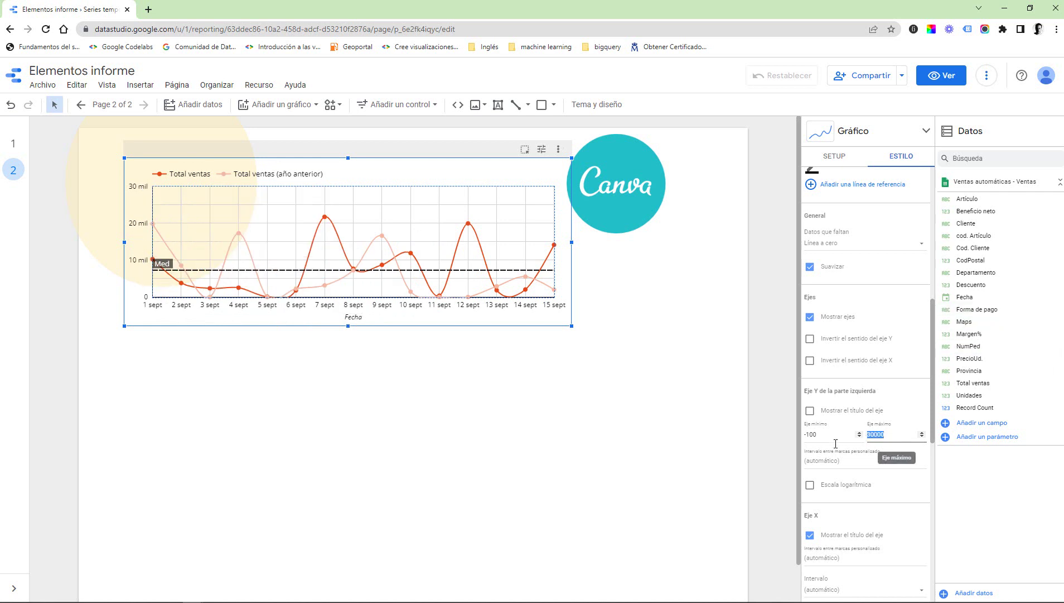
key(BackSpace)
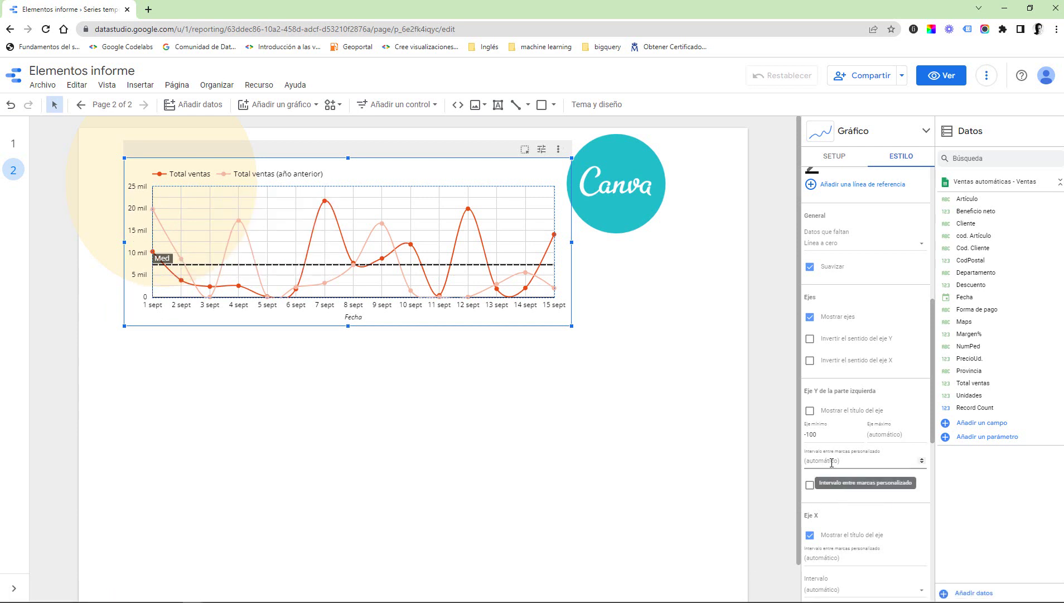
Try left Y axis custom tick intervals of 1000 and 10000, and switch the logarithmic scale on and off again.
text(1000)
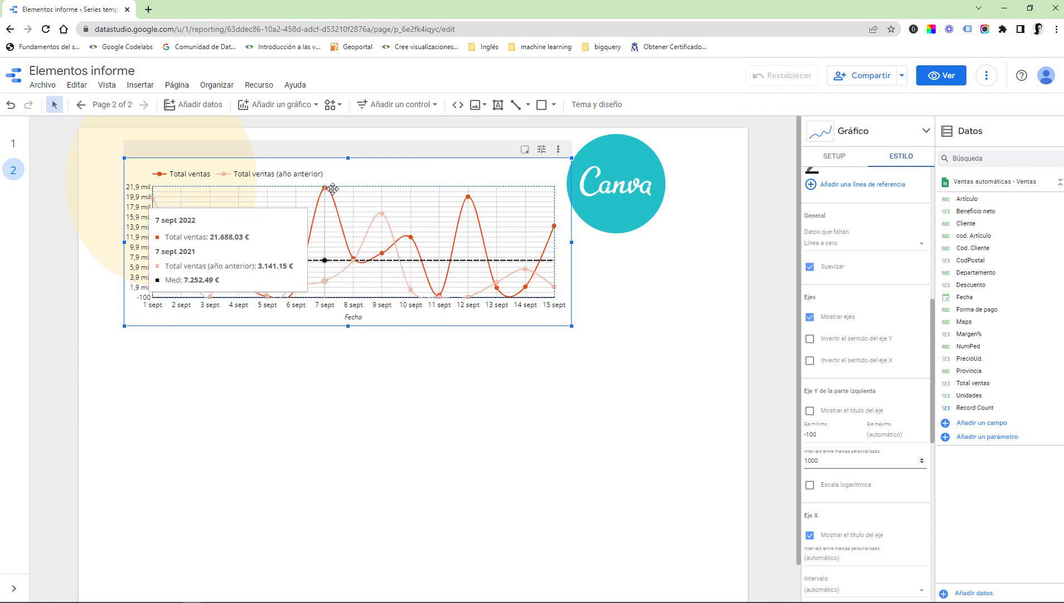
drag(827, 464, 785, 473)
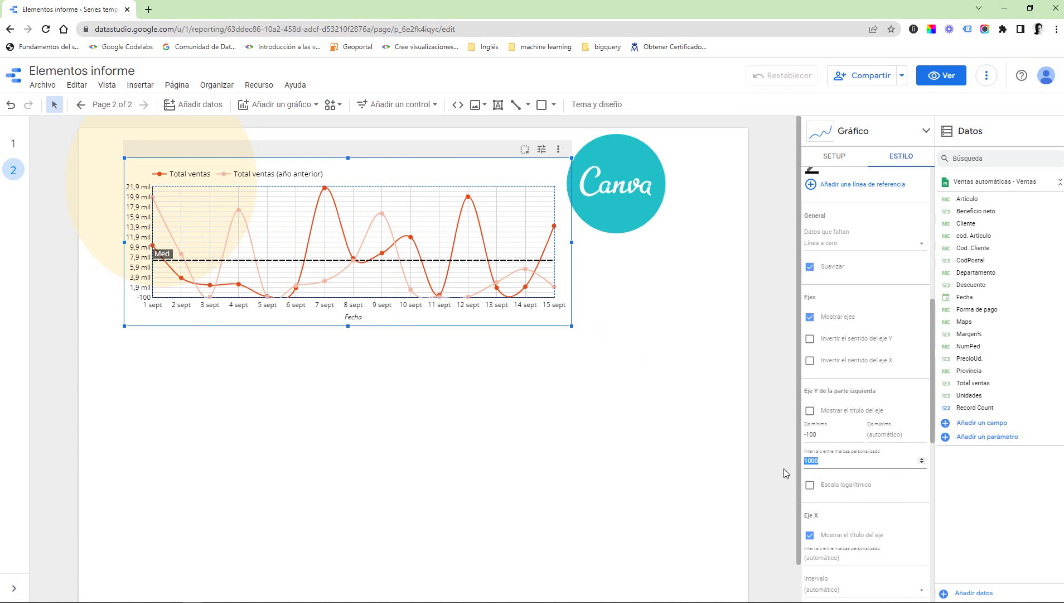
text(10000)
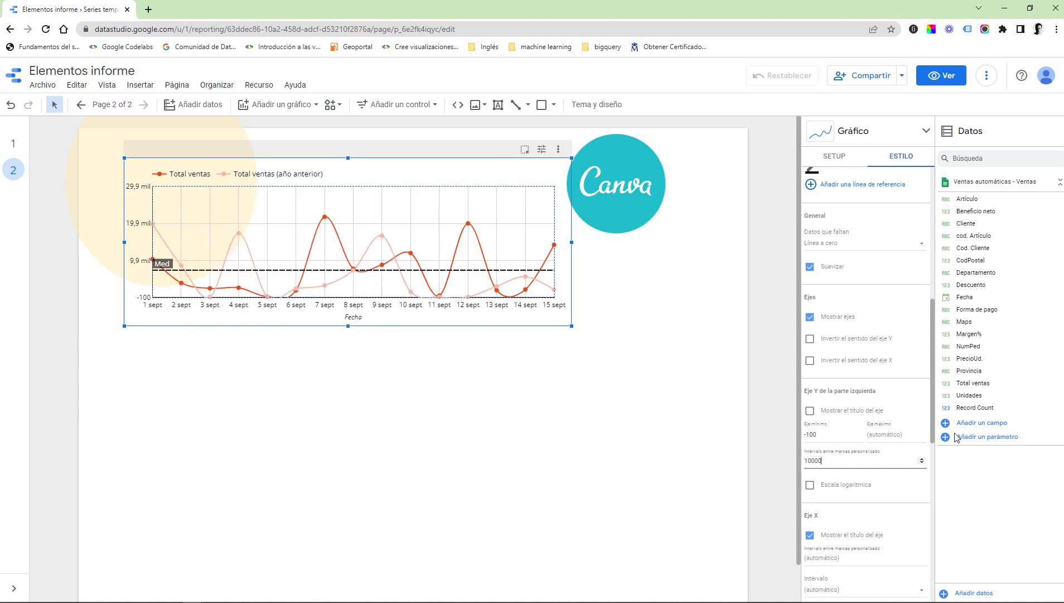
click(810, 485)
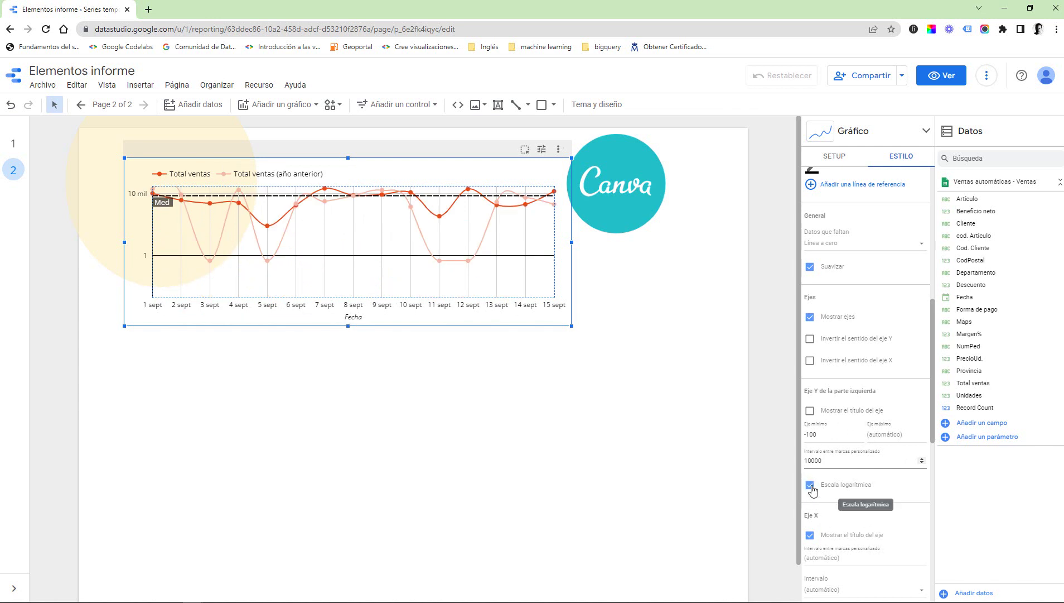
click(811, 486)
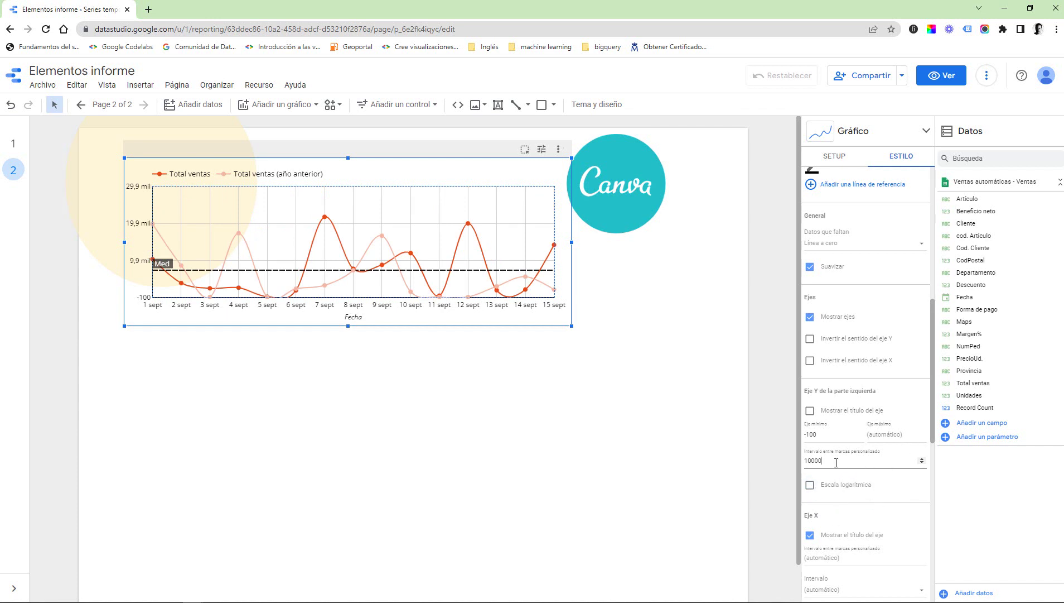
Set the left Y axis custom tick interval to 5000, clear it, and set it to 0.
drag(837, 463, 765, 464)
text(5000)
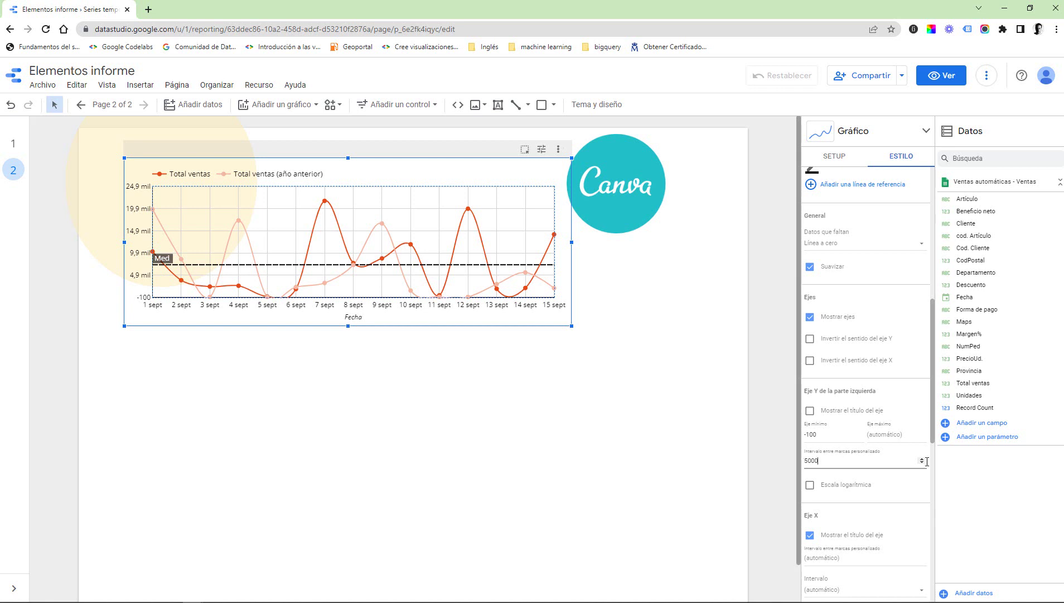
drag(825, 463, 758, 466)
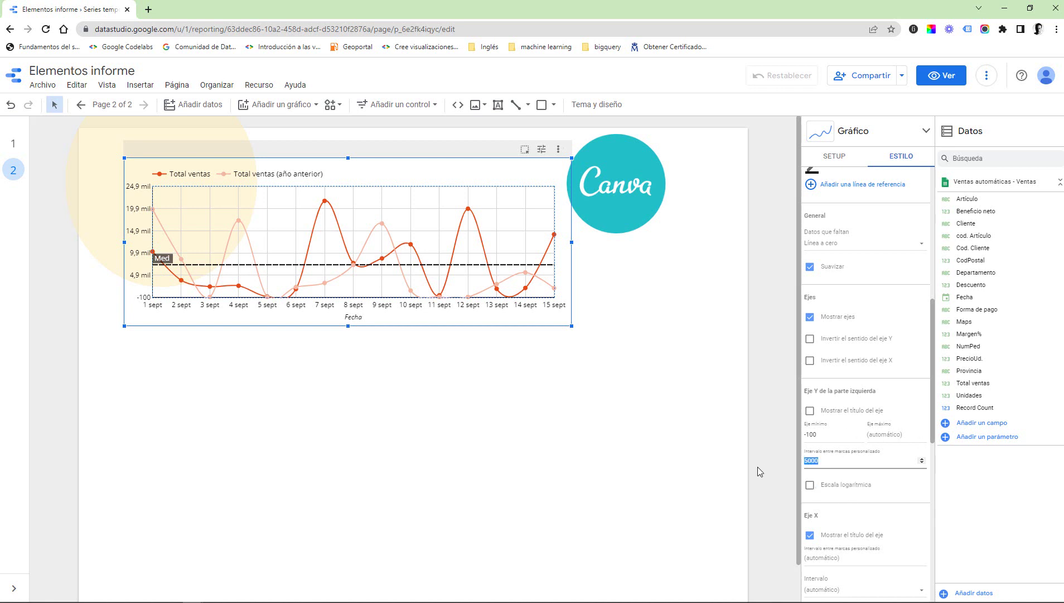
key(BackSpace)
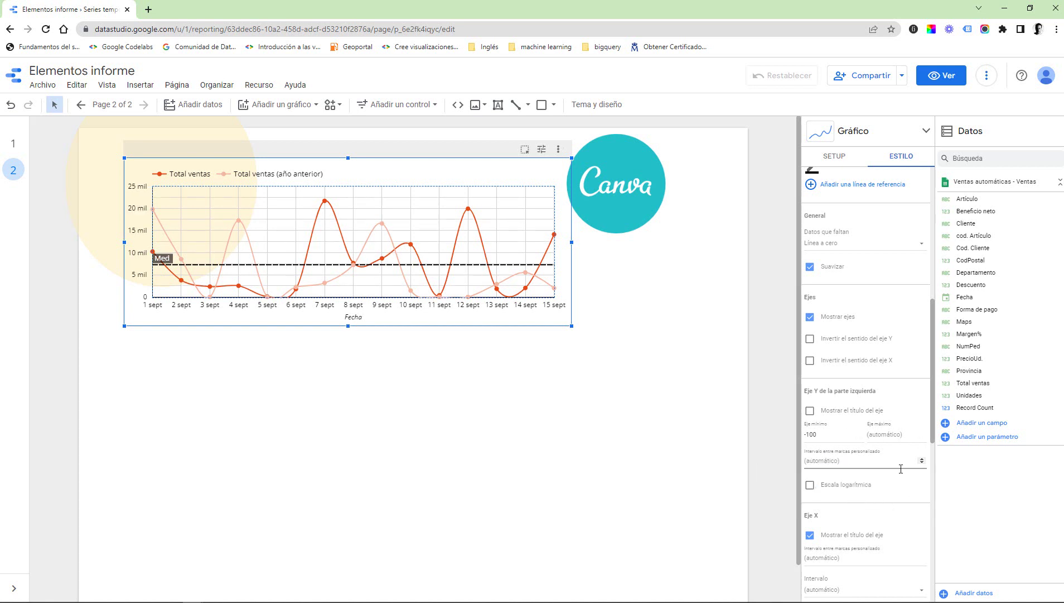
click(921, 459)
Hide the X axis title, show it again, and leave it hidden.
scroll(904, 475, down, 2)
scroll(820, 422, down, 1)
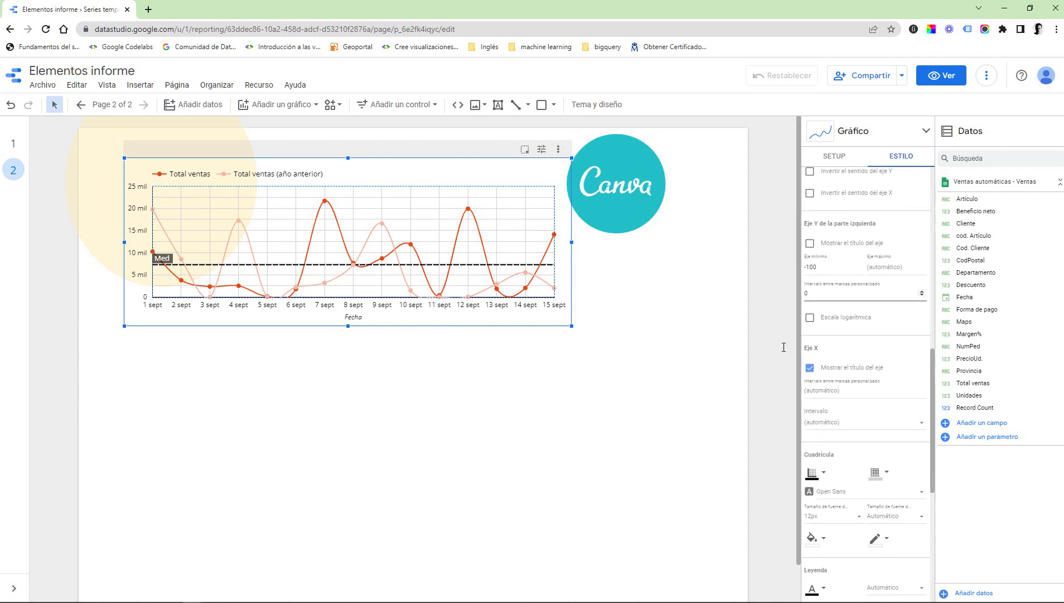
click(810, 368)
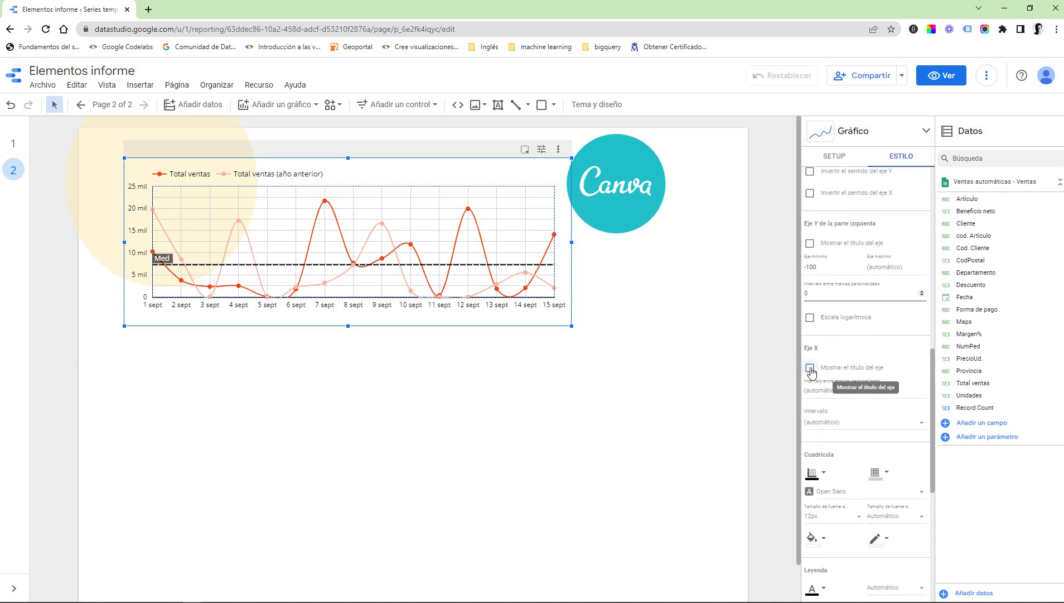
click(811, 369)
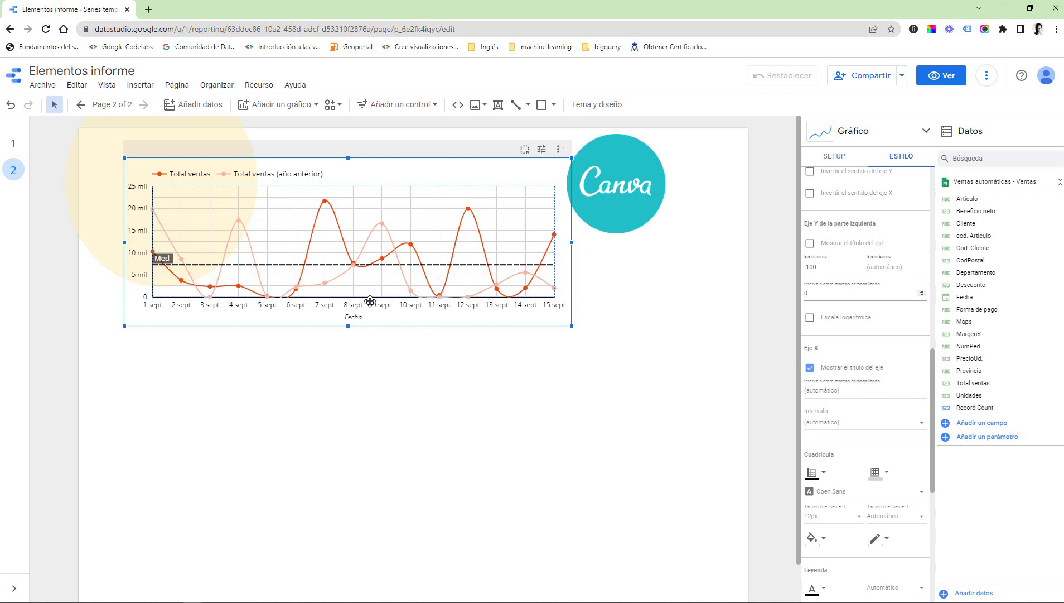
click(810, 369)
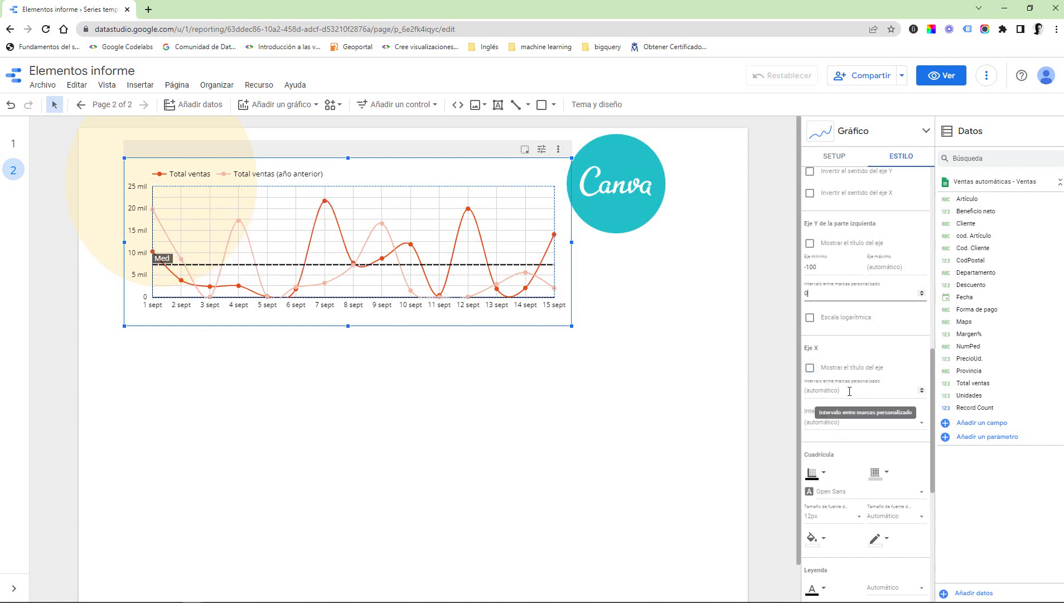
Try X axis custom tick intervals of 2 and 5, clear the value, and keep the interval type on (automático) after viewing its options.
click(850, 391)
text(2)
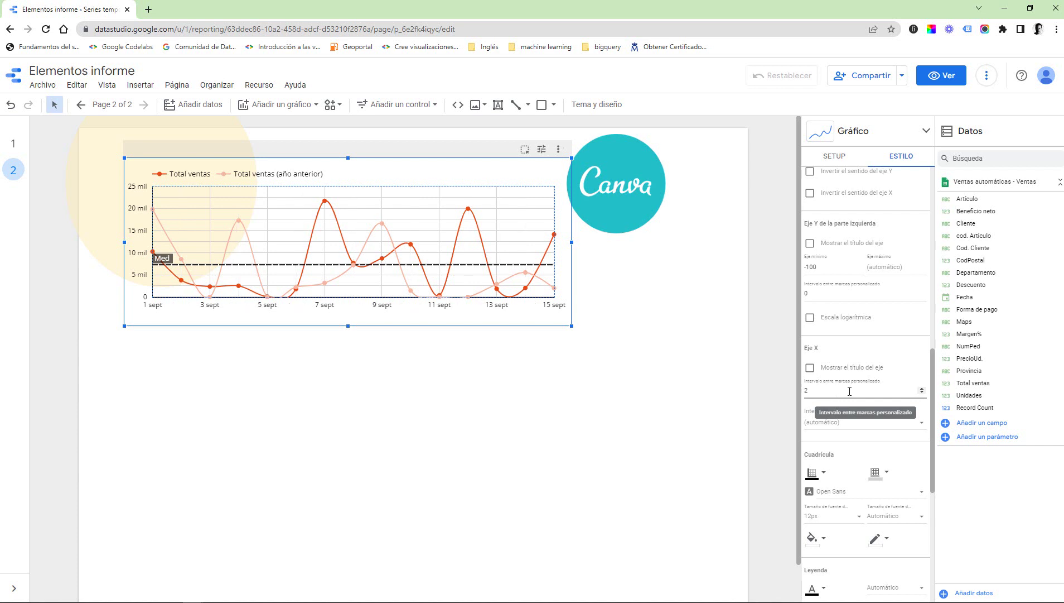
key(BackSpace)
text(5)
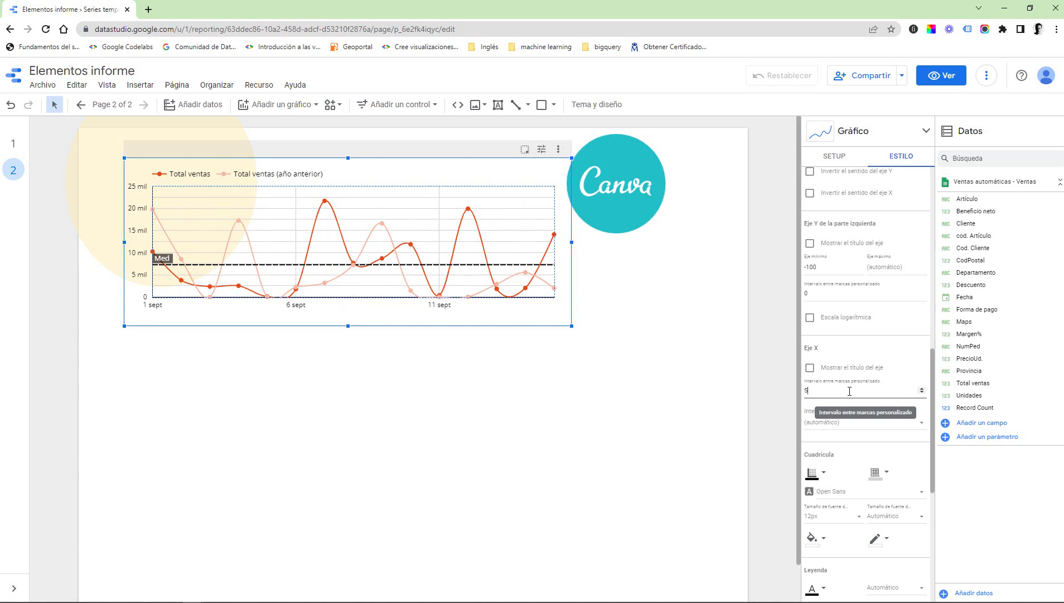
key(BackSpace)
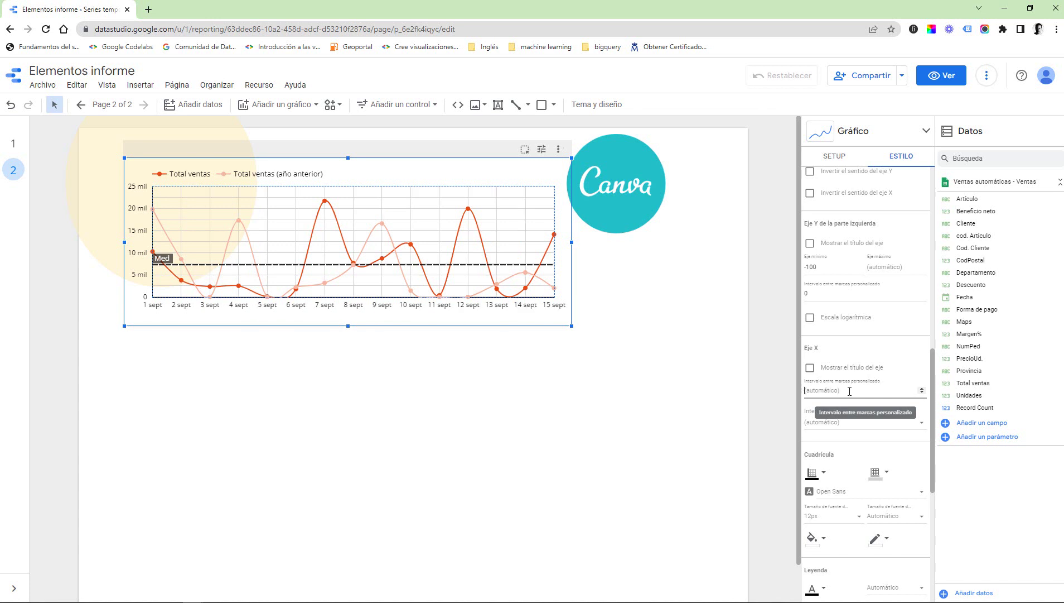
click(892, 427)
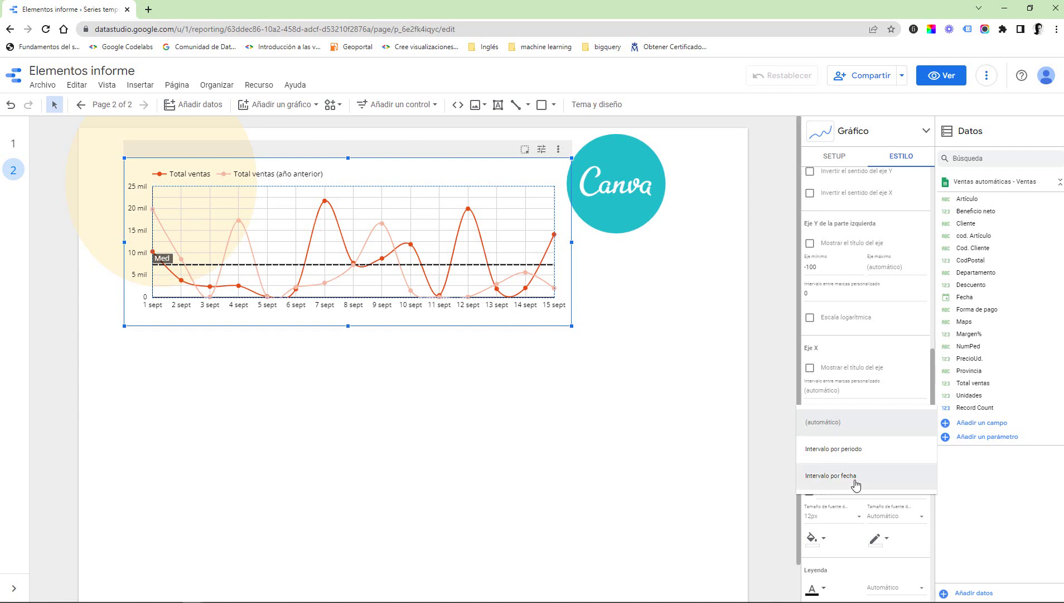
click(834, 423)
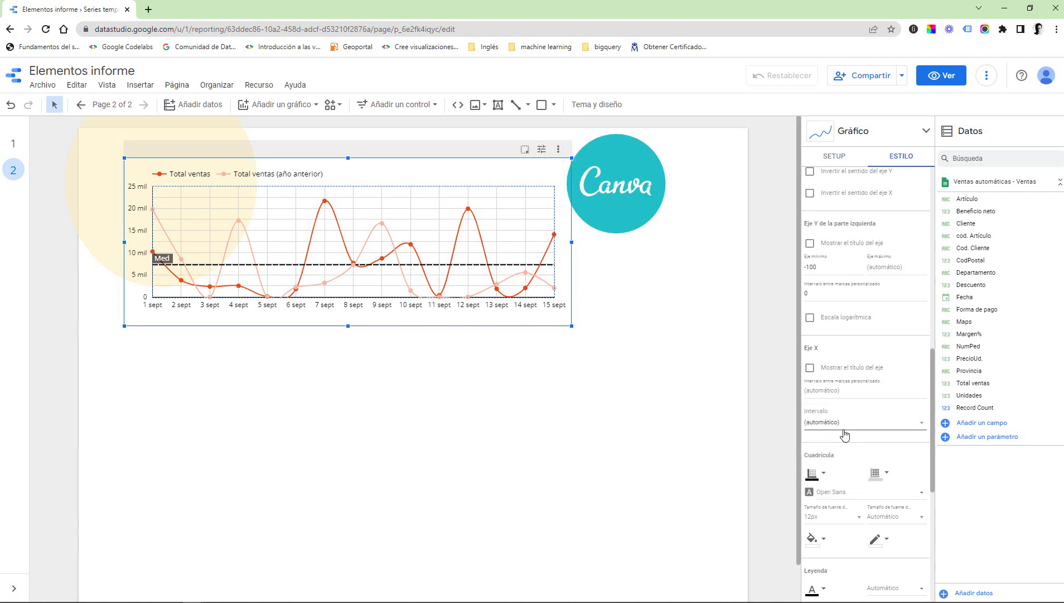
Change the chart's axis colour to dark red and reset it to the default.
scroll(850, 464, down, 2)
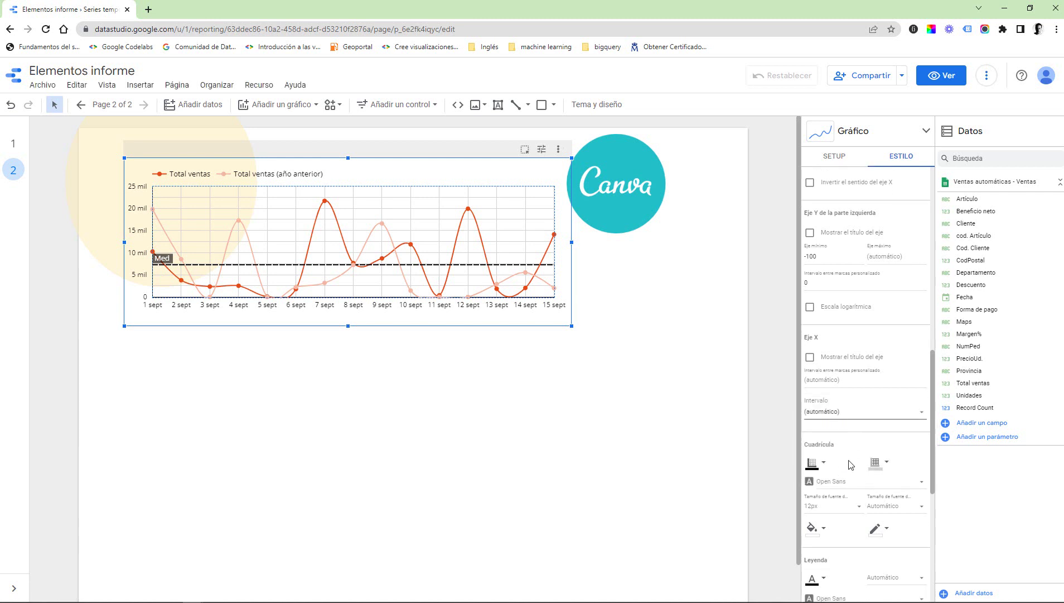
scroll(867, 375, down, 2)
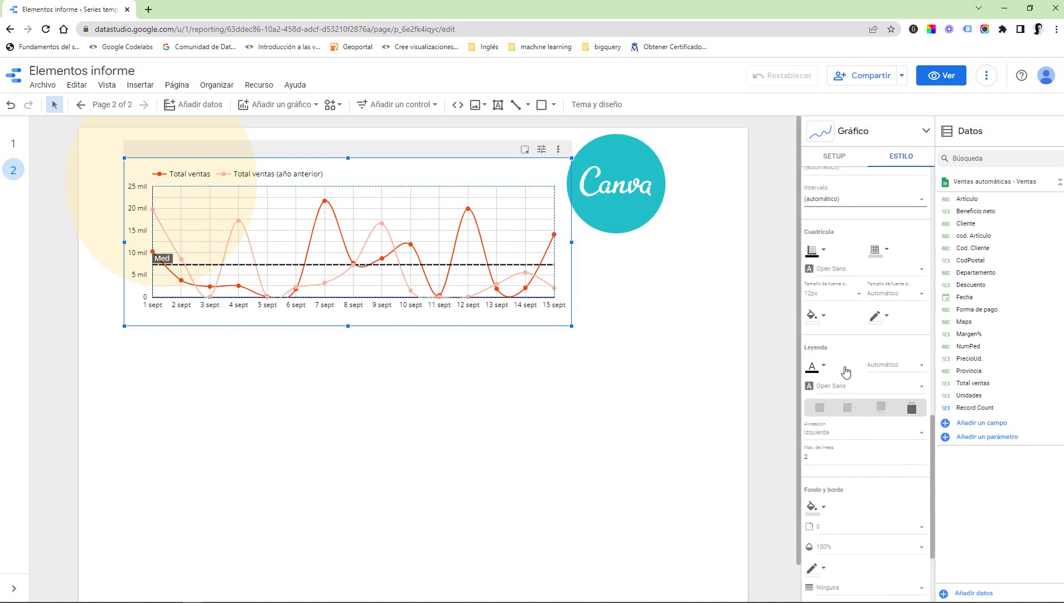
click(824, 251)
click(848, 301)
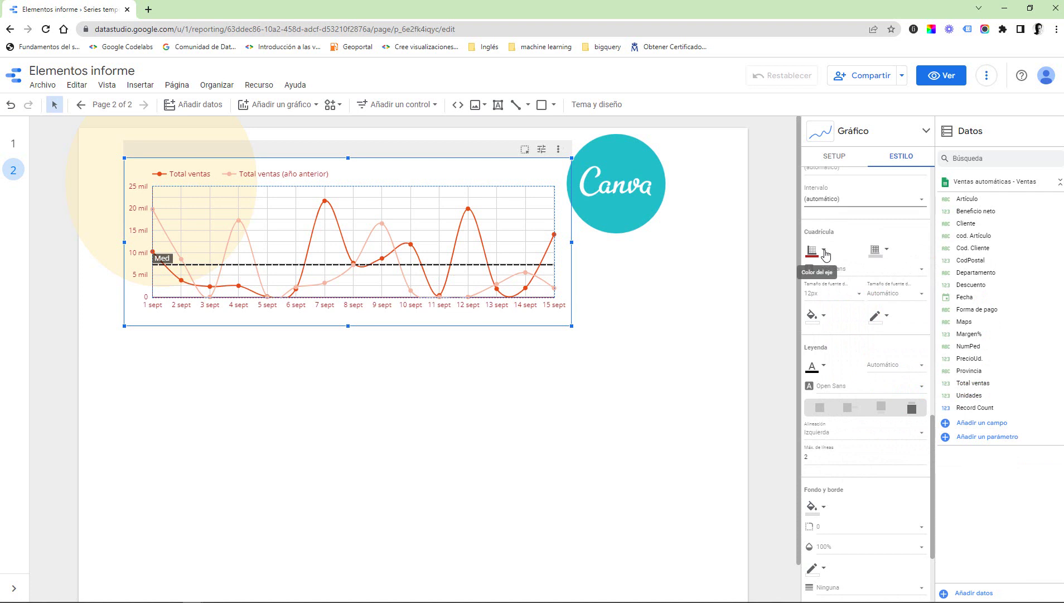
click(824, 251)
click(851, 267)
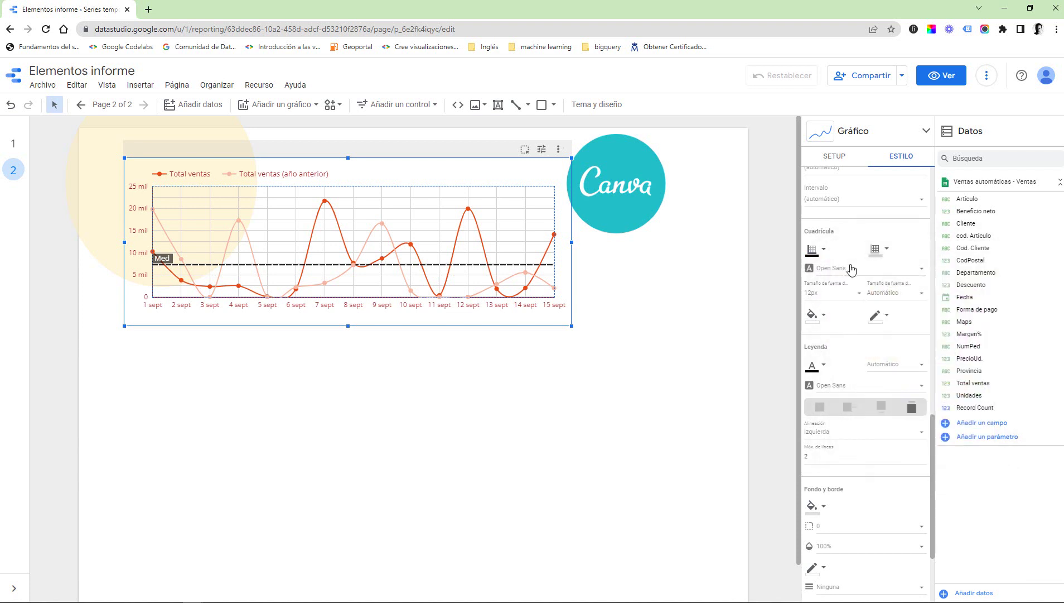
Change the chart's grid colour to black and reset it to the default.
click(888, 251)
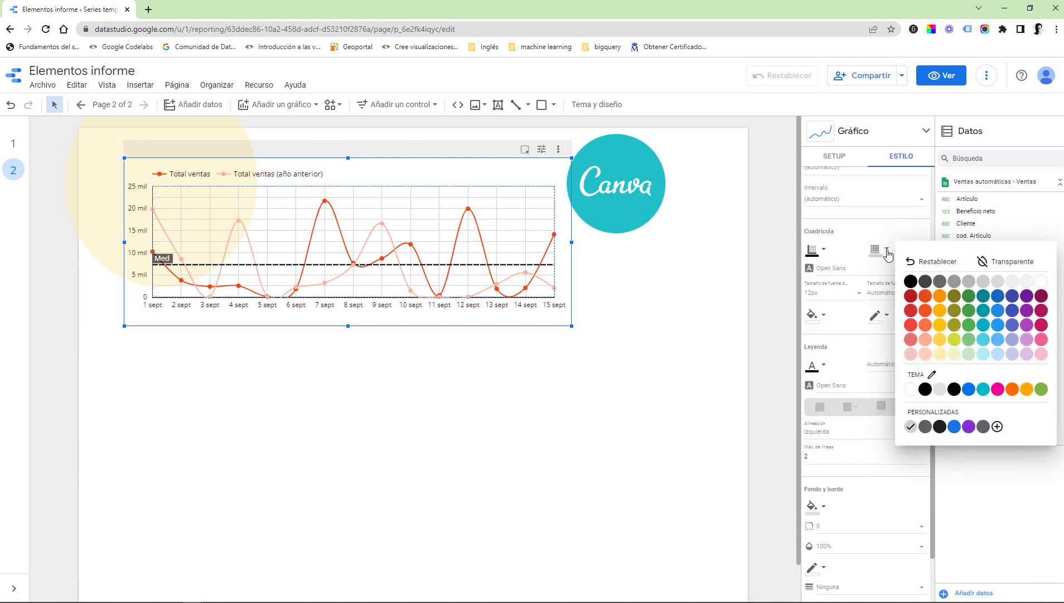
click(910, 282)
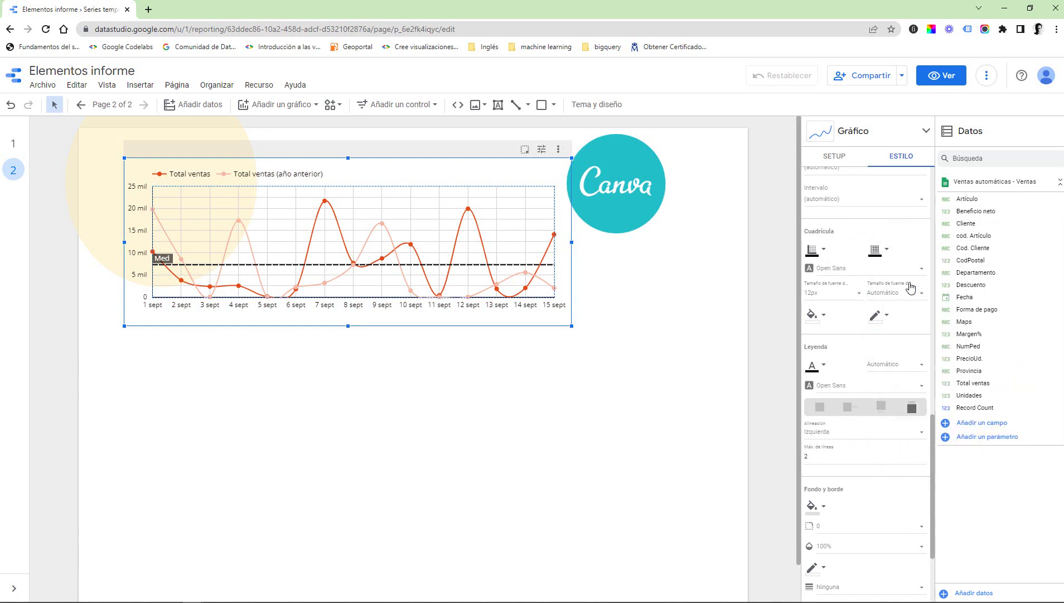
click(887, 249)
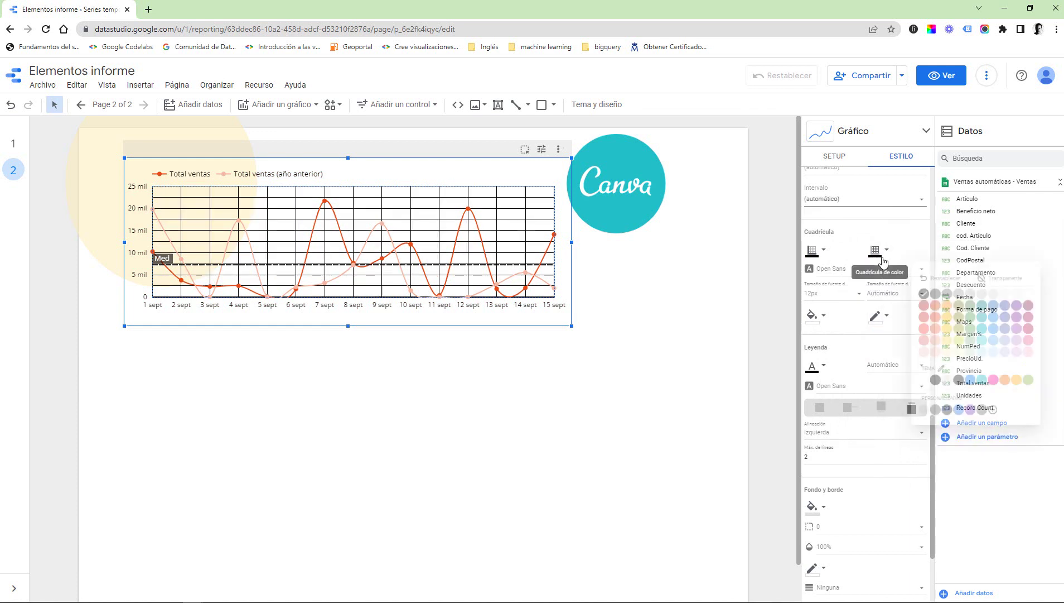
click(920, 266)
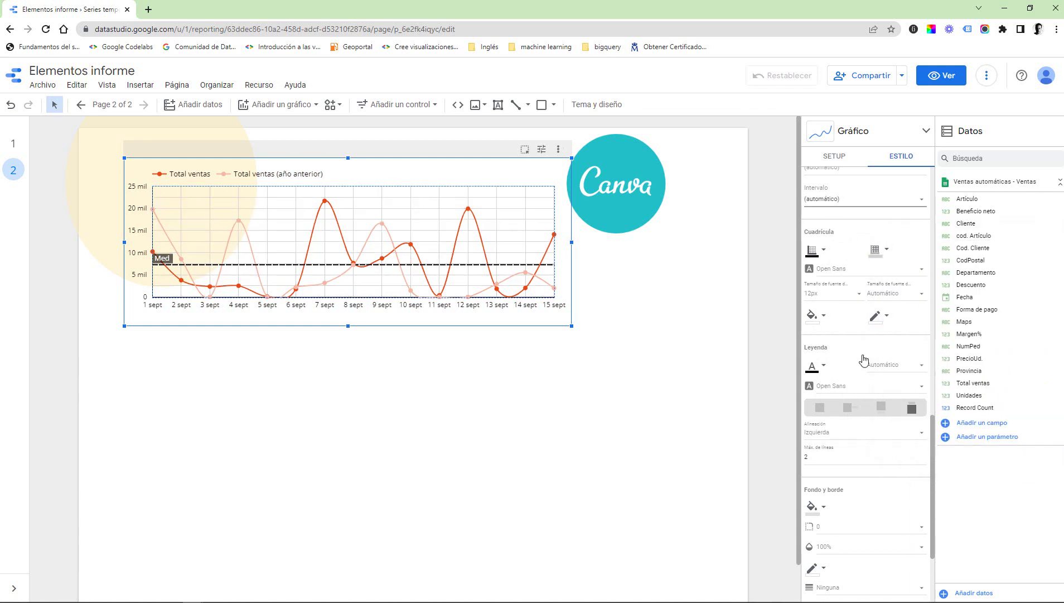
Set the label font size of the chart to 96px and return it to Automático.
click(891, 296)
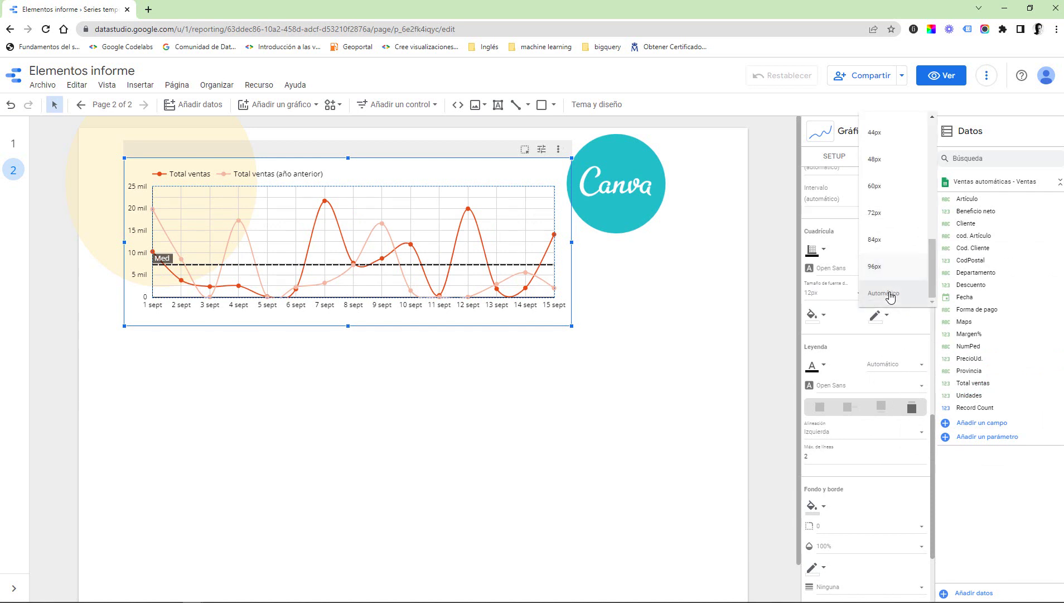
click(1027, 289)
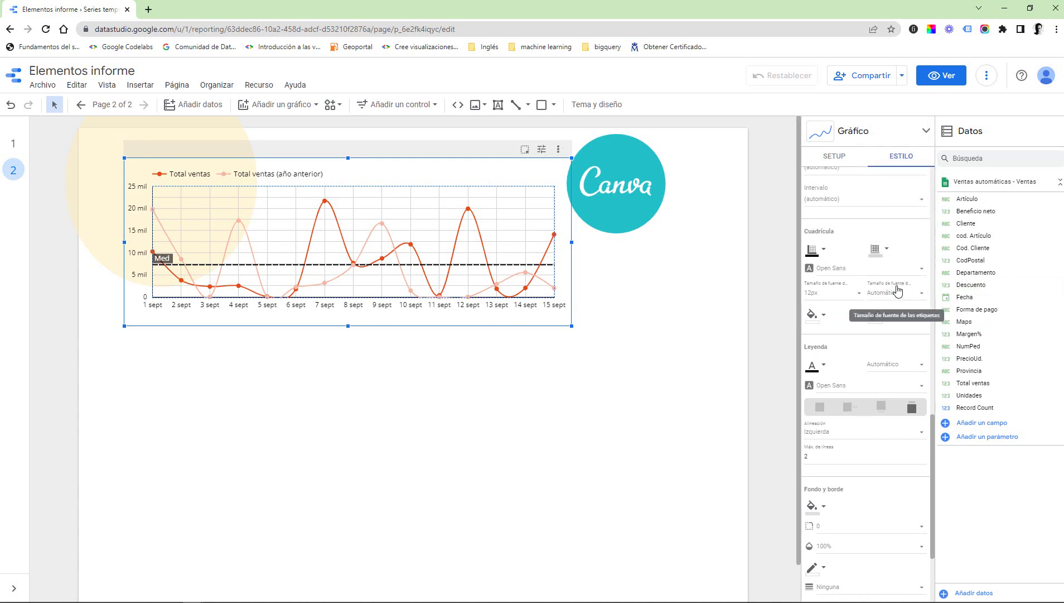
click(881, 300)
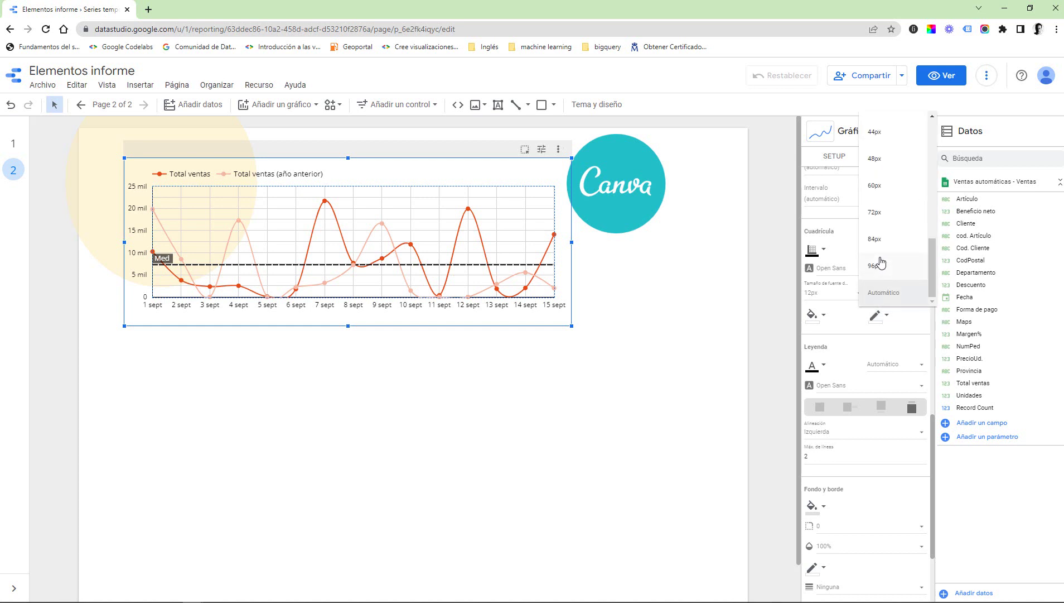
click(874, 266)
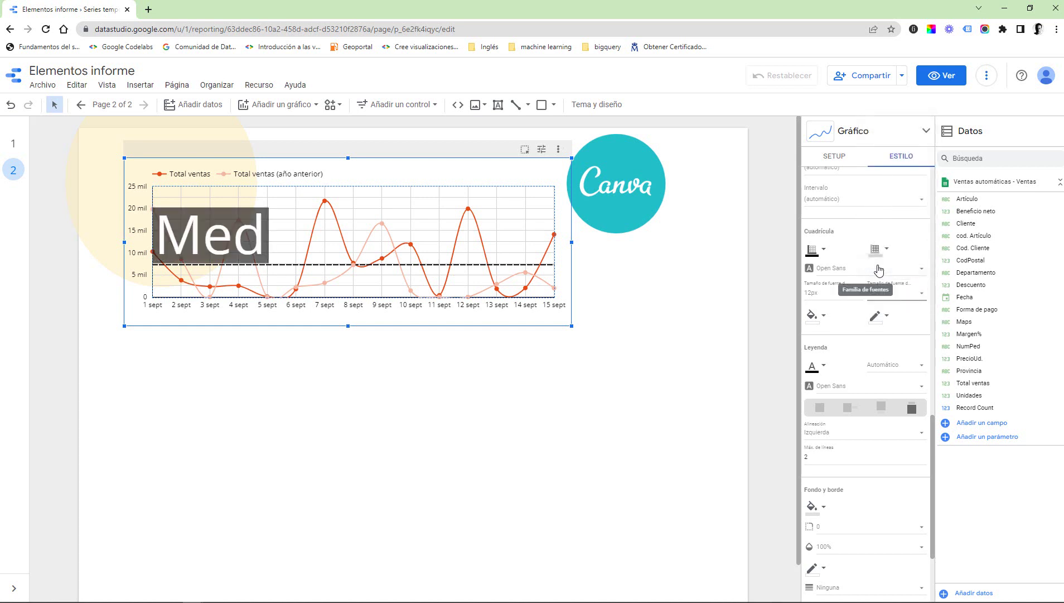
click(897, 298)
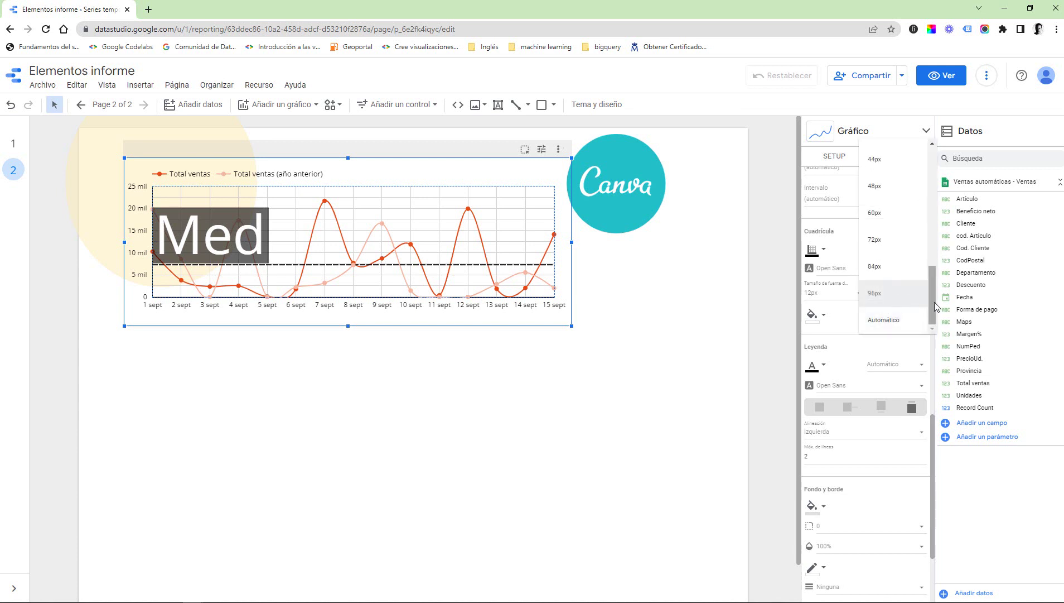
click(887, 321)
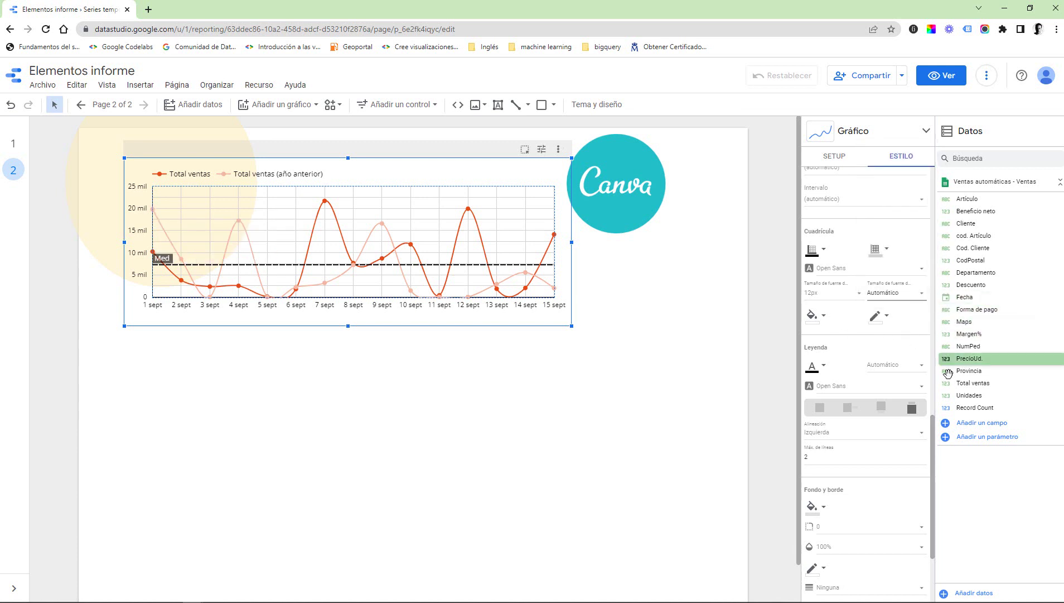
Fill the background of the chart's grid area with light green and set its border colour to dark red.
click(814, 319)
click(929, 329)
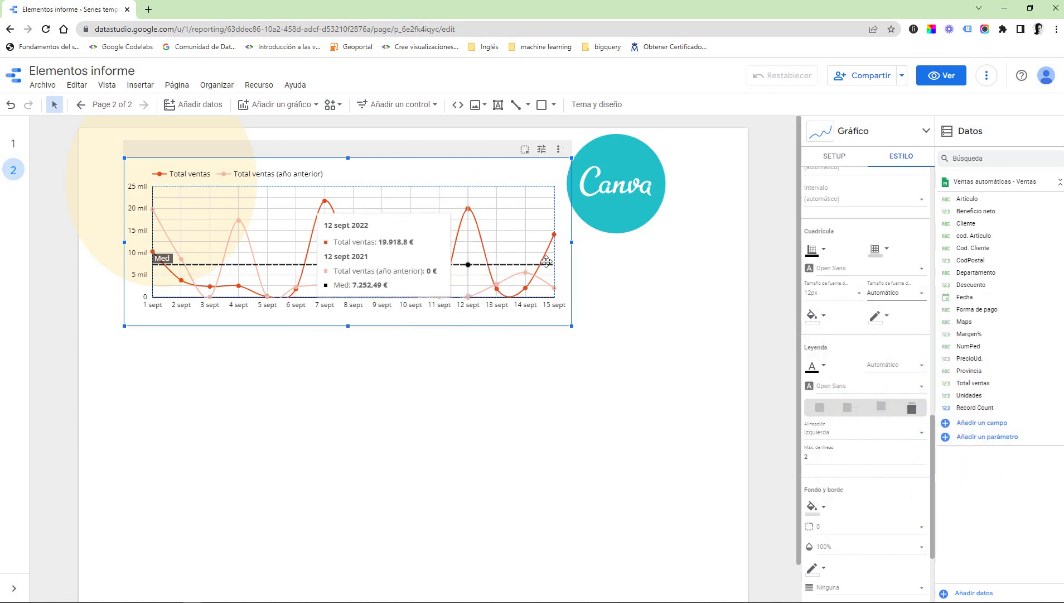
click(813, 316)
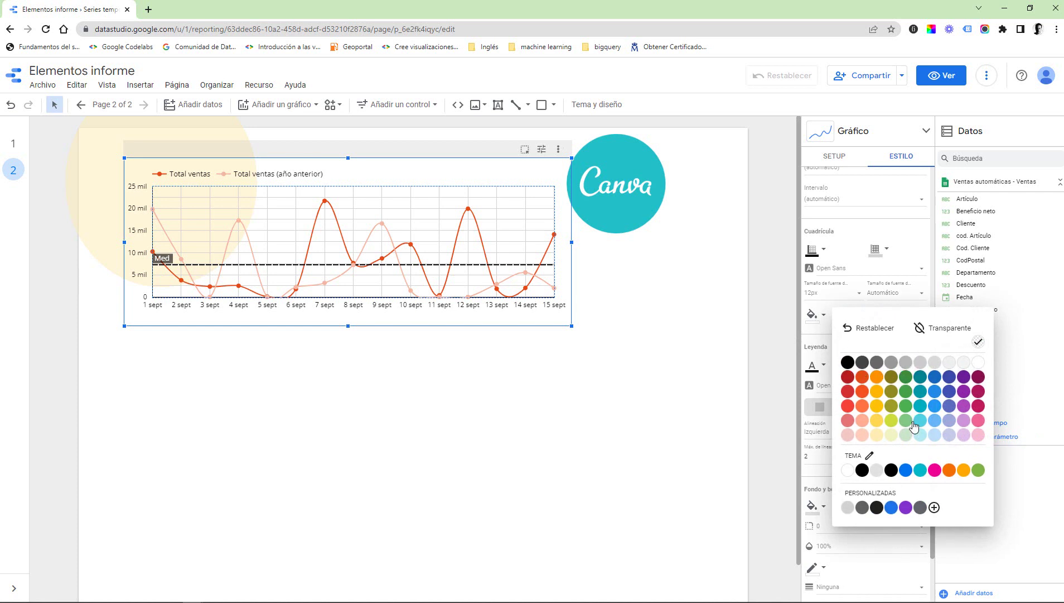
click(905, 437)
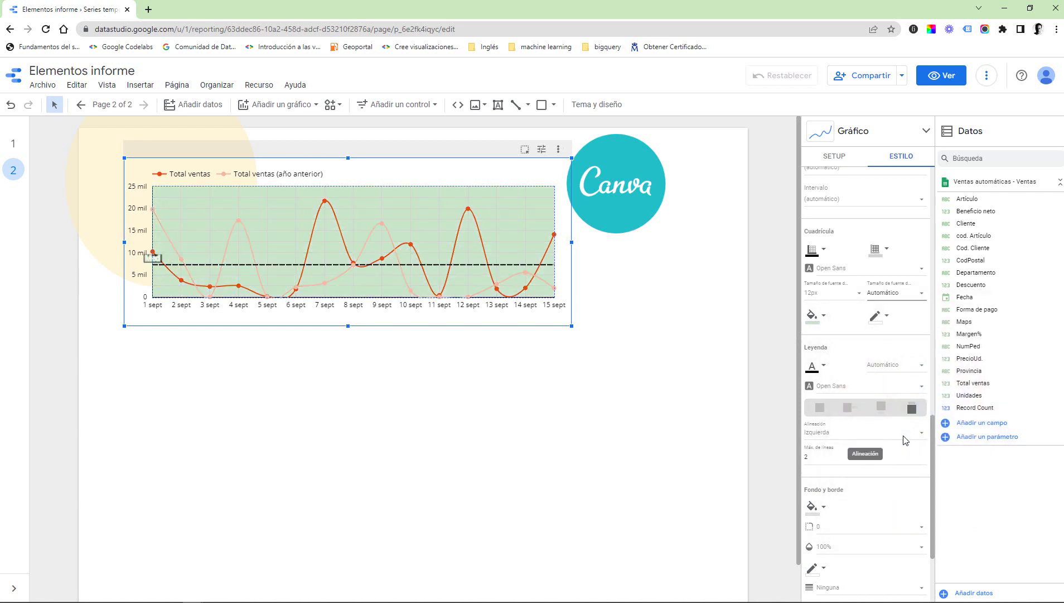
click(881, 317)
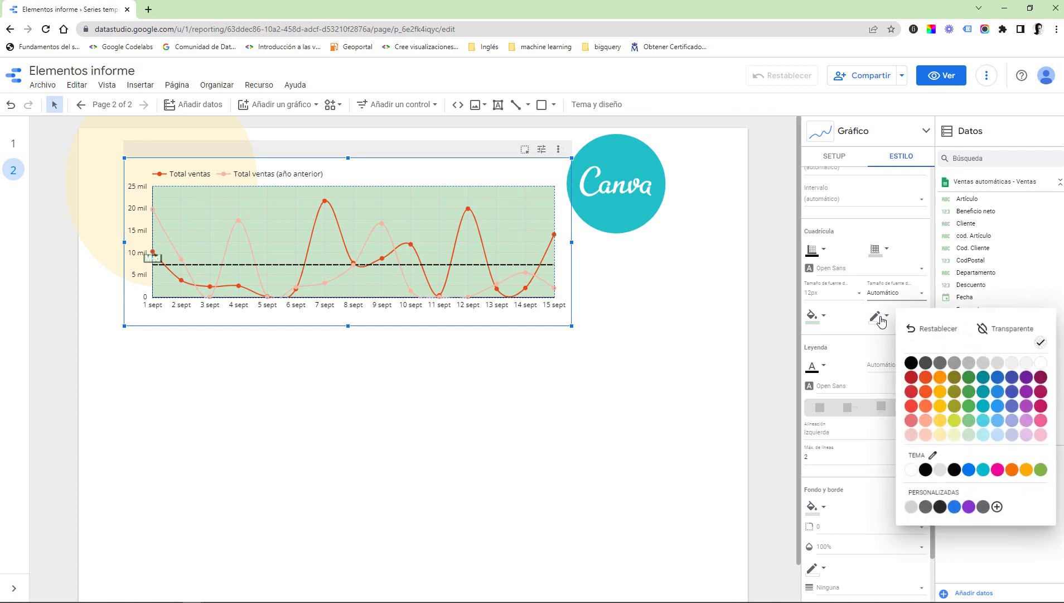
click(910, 379)
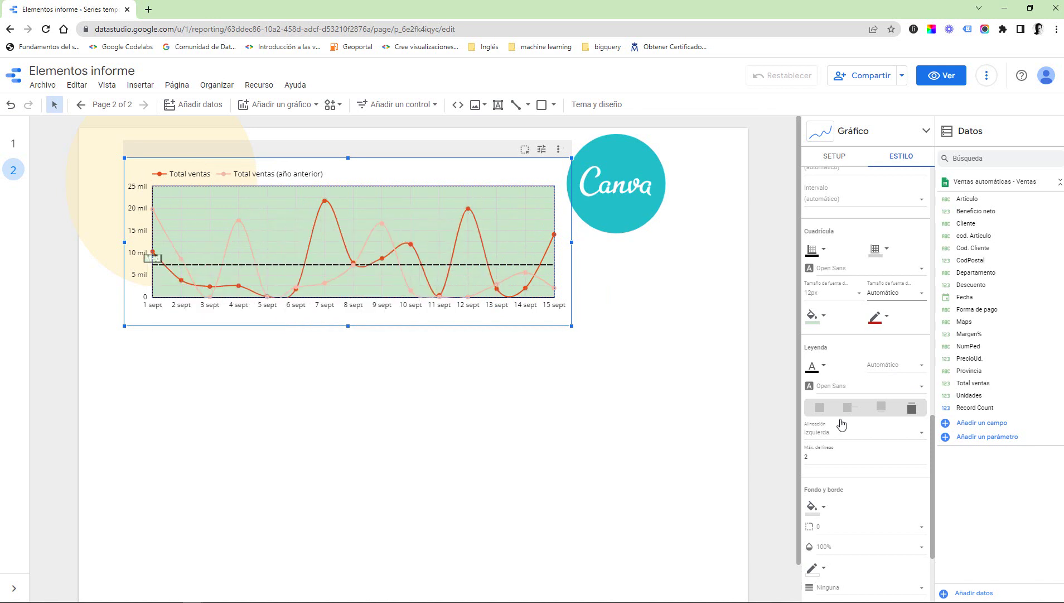
Make the grid area's background transparent and reset its border colour to the default.
click(815, 315)
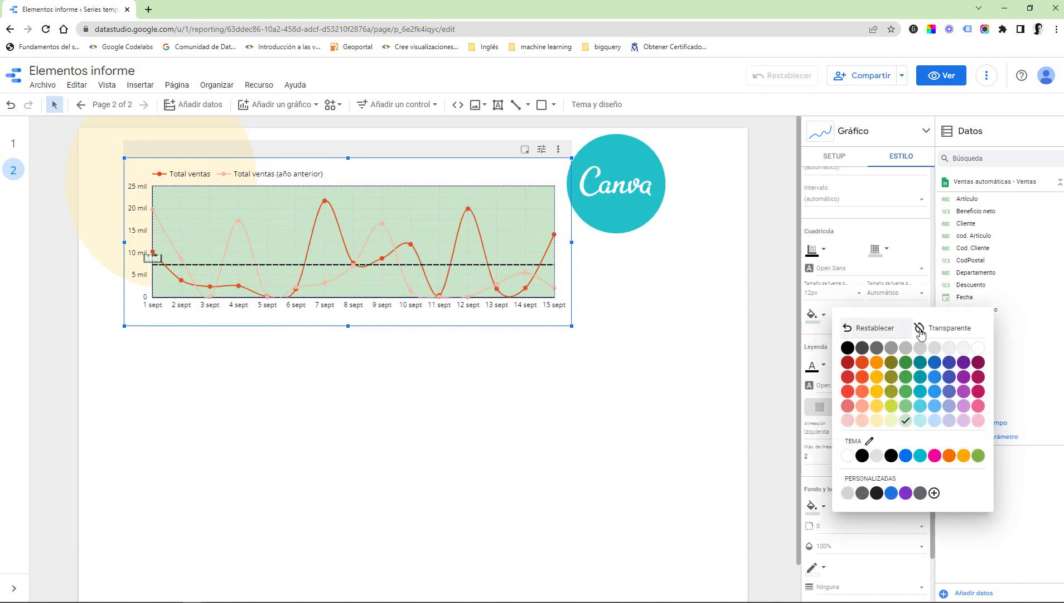
click(920, 329)
click(880, 318)
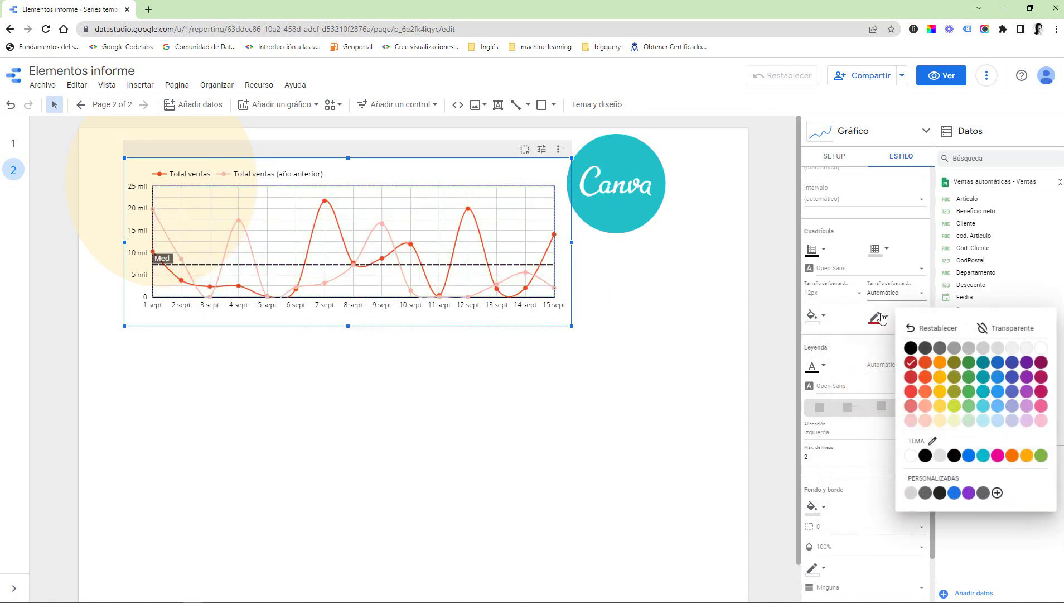
click(945, 335)
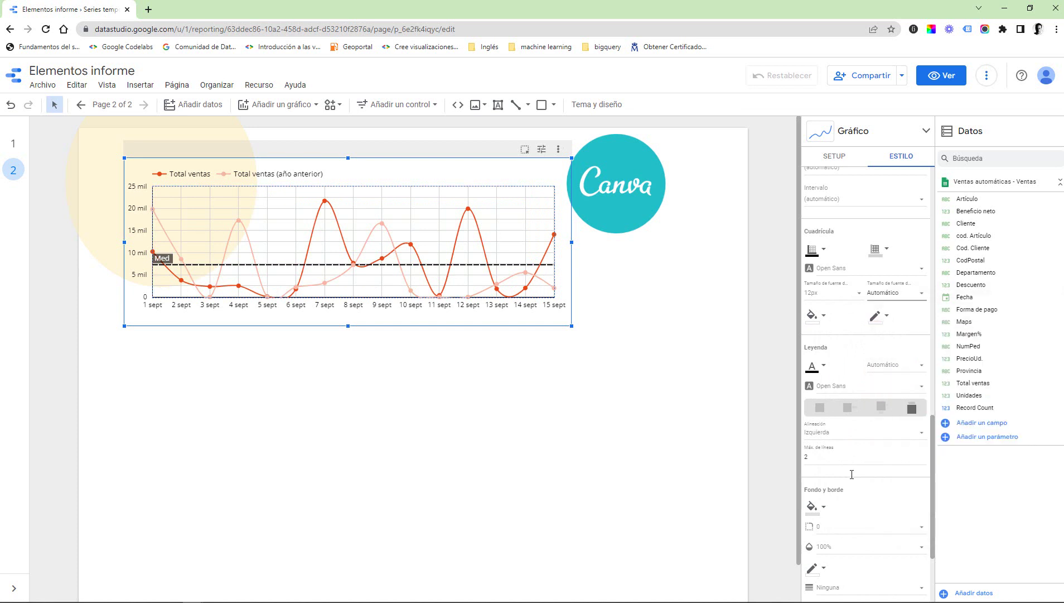
Try the legend with no position, on the right and at the bottom, return it above the chart, and widen the plot area.
scroll(846, 369, down, 1)
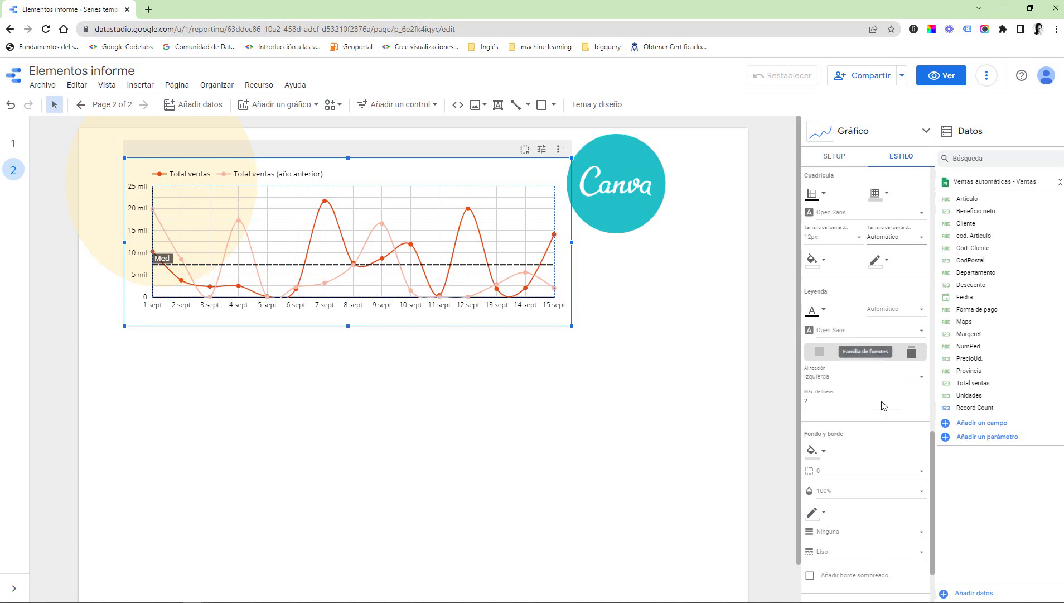
click(820, 352)
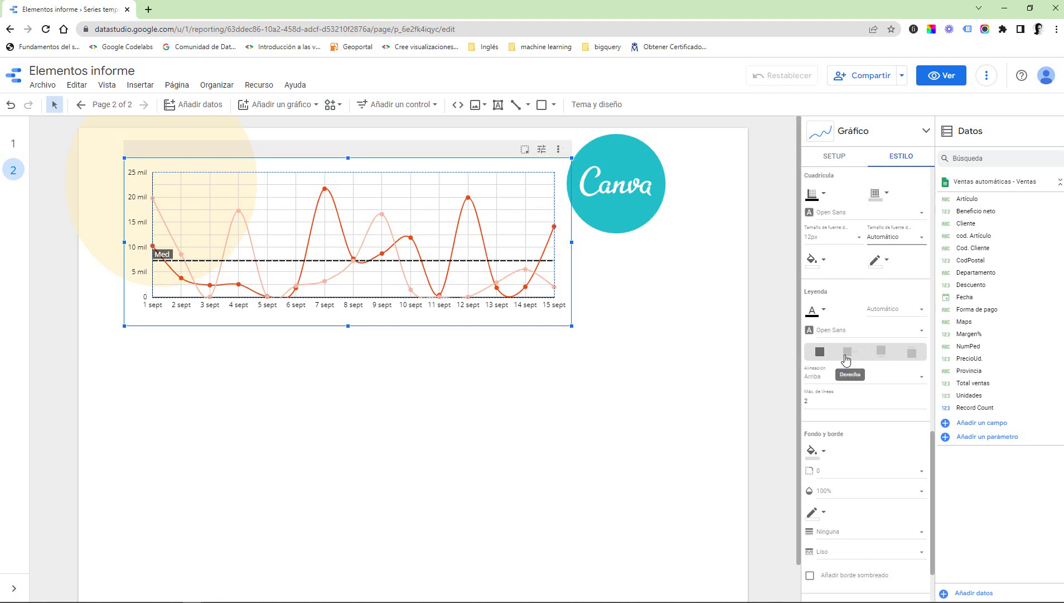
click(848, 355)
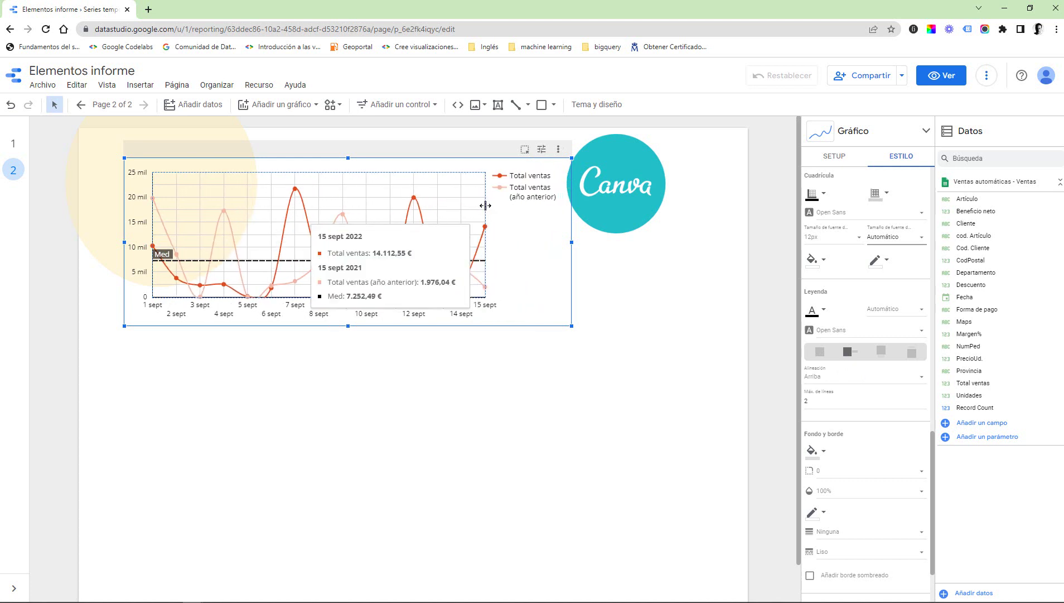
click(882, 351)
click(913, 351)
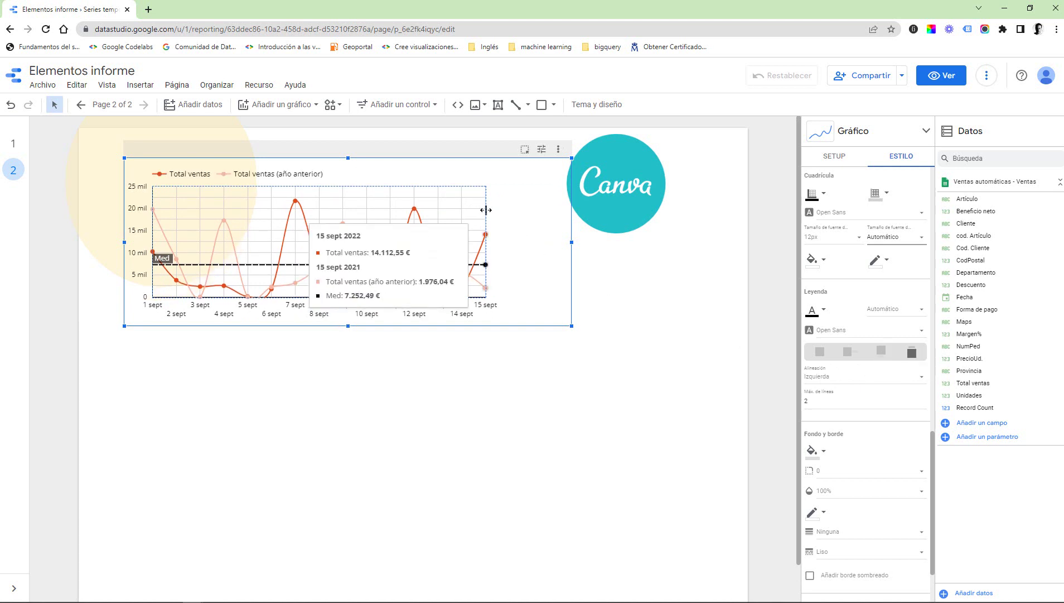
drag(487, 207, 553, 222)
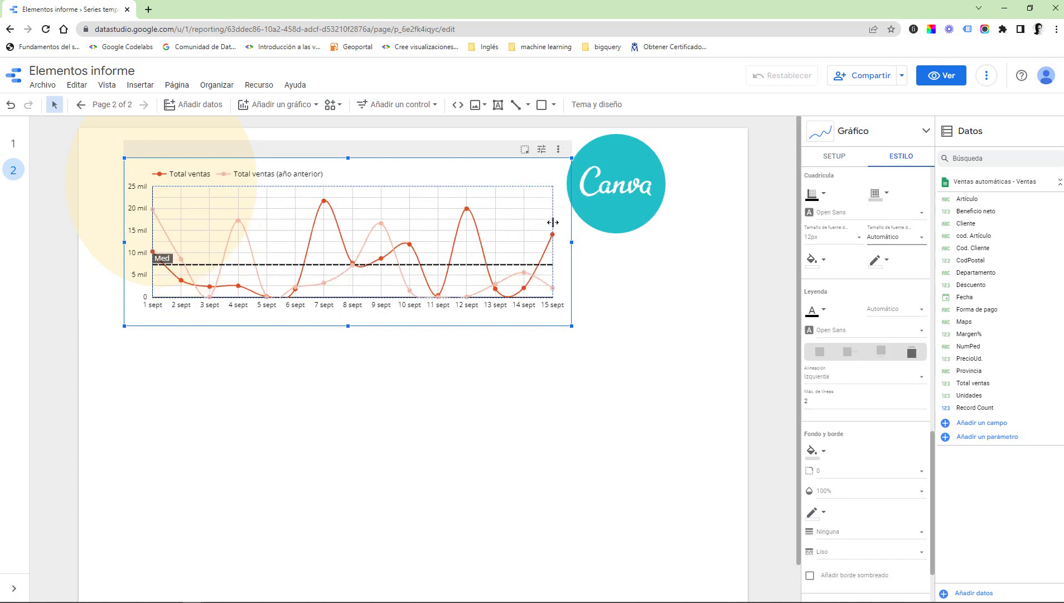
Try the legend alignments Centro and Derecha, and return the alignment to Izquierda.
click(819, 382)
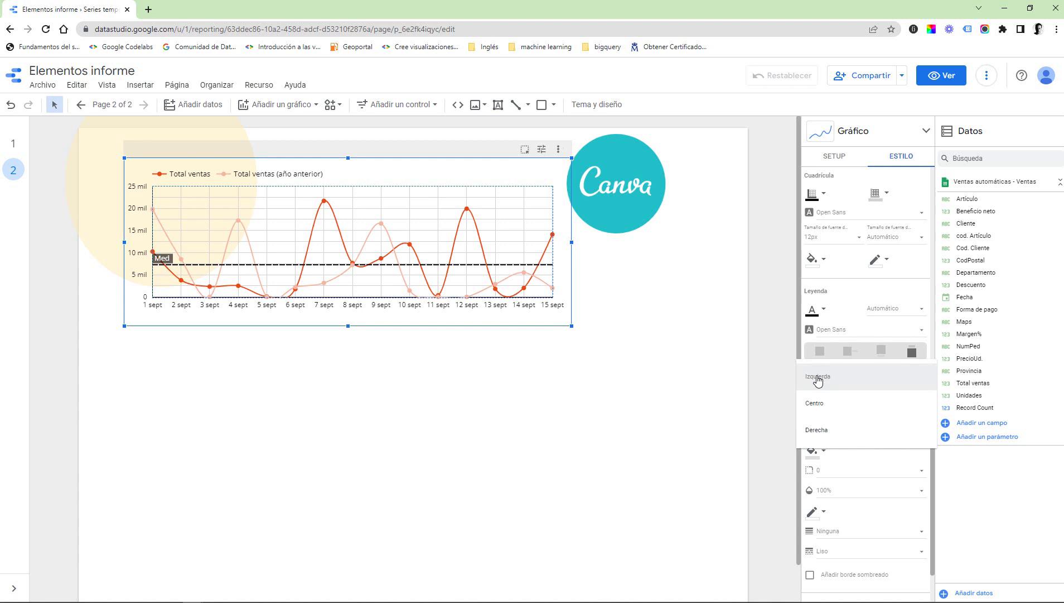
click(817, 406)
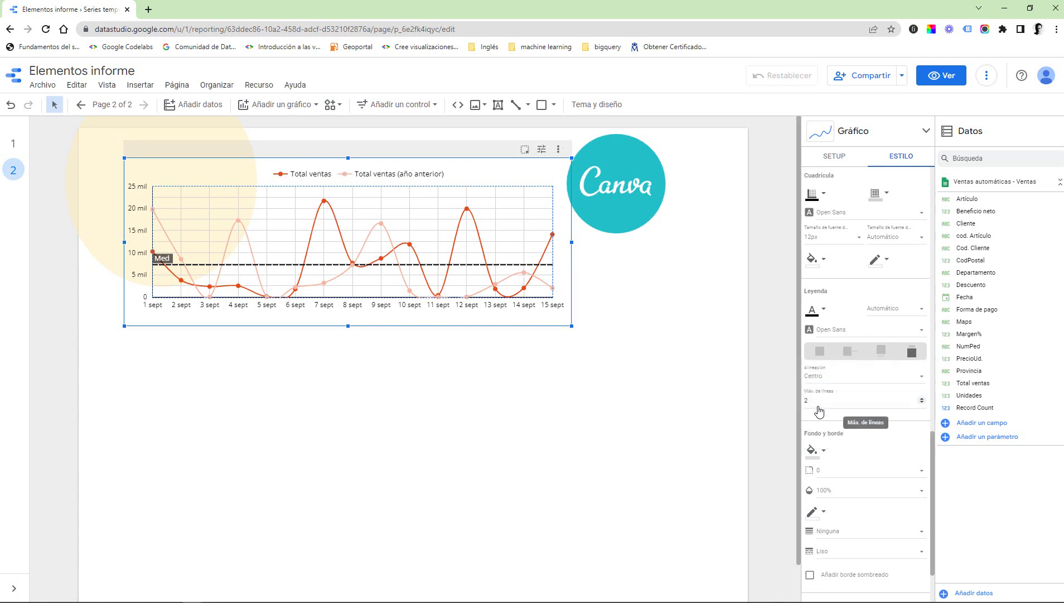
click(828, 380)
click(816, 401)
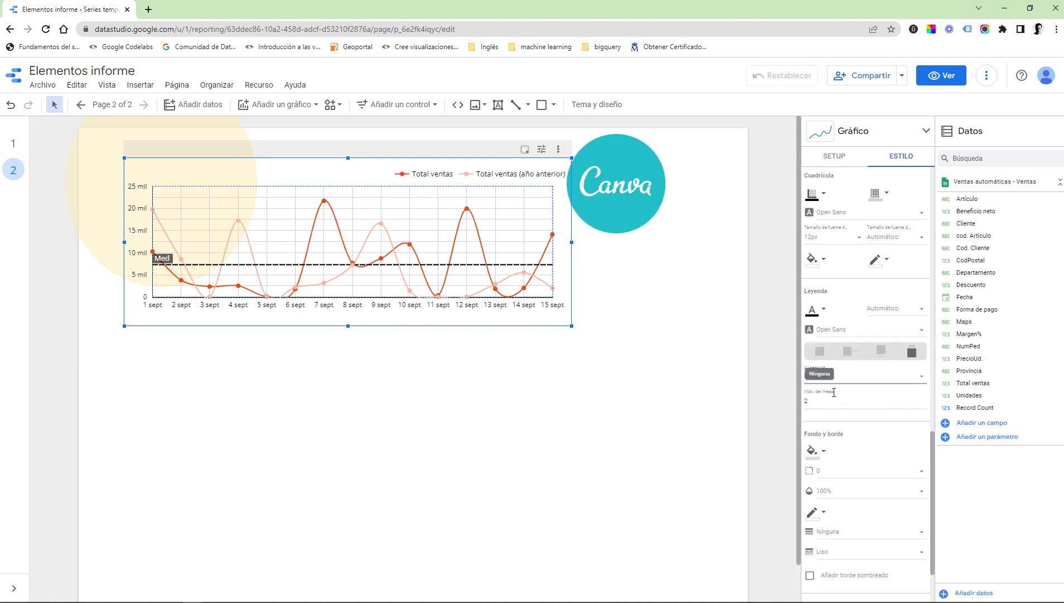
click(828, 381)
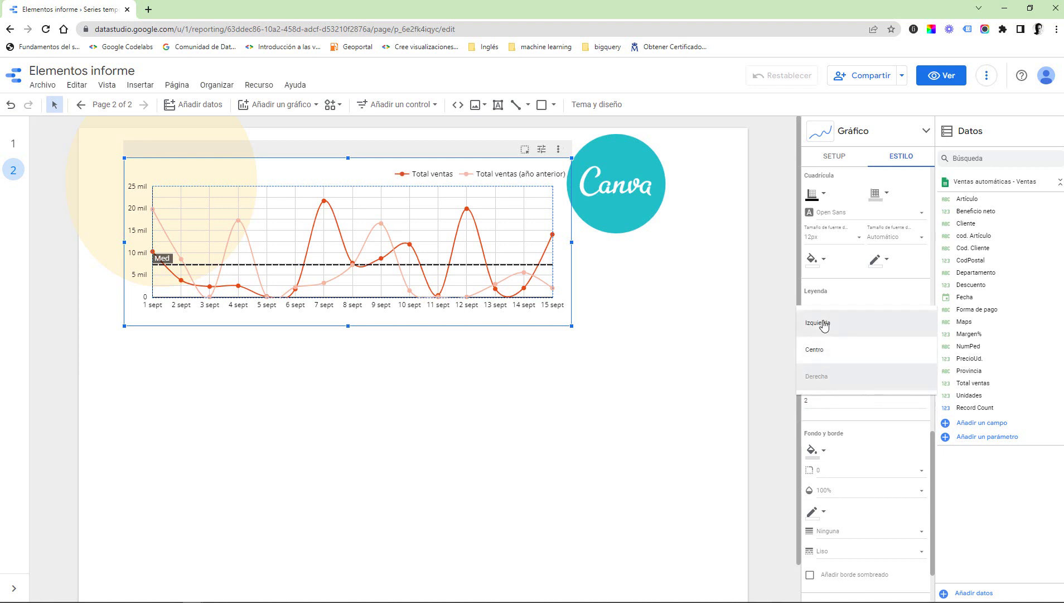
click(836, 421)
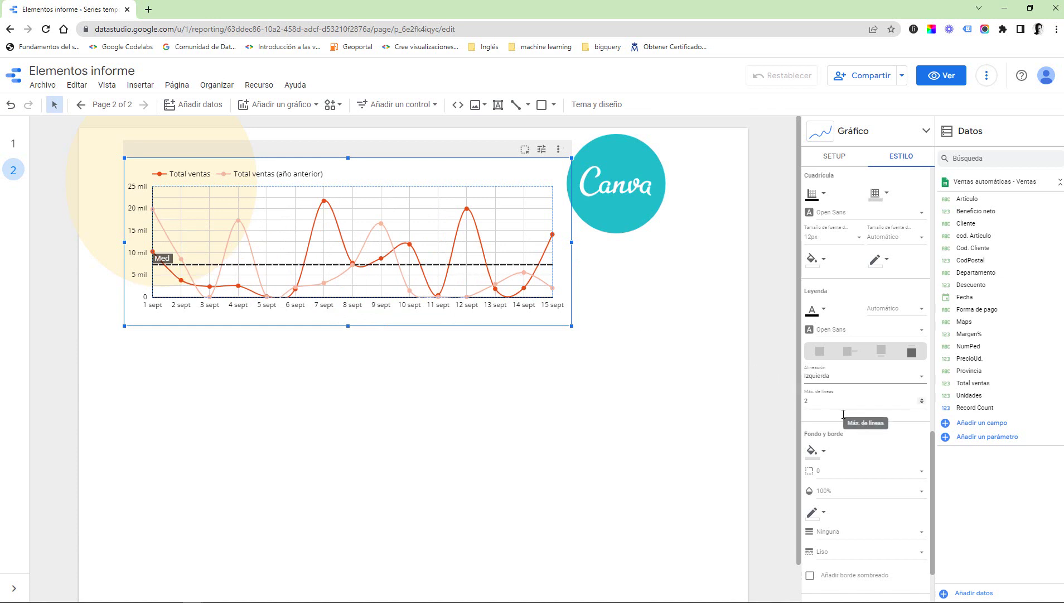
Change the whole chart's background to dark grey, reset it to the theme default, and deselect the chart.
scroll(866, 431, down, 3)
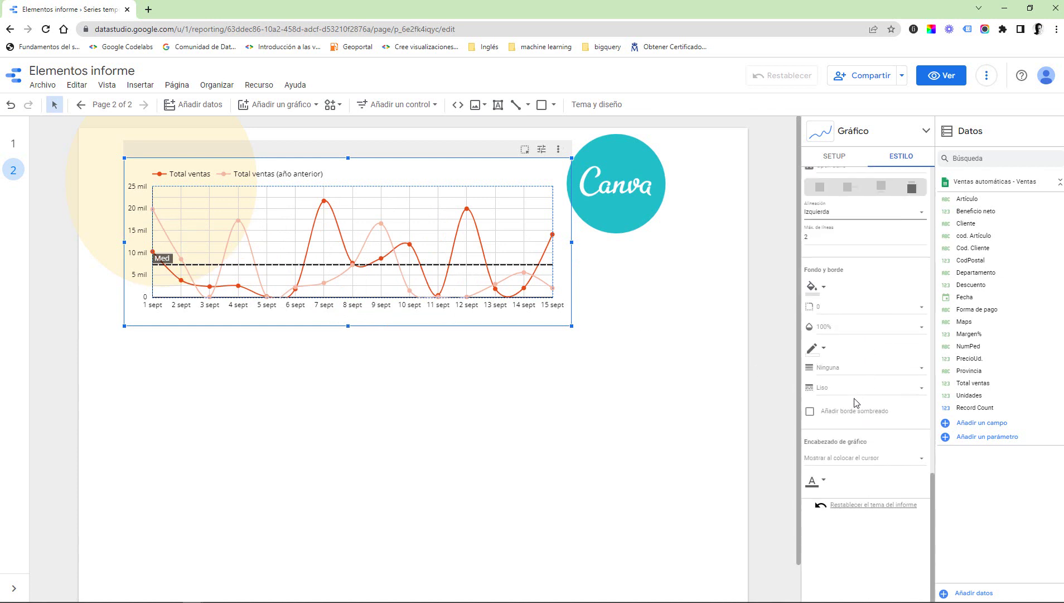
click(814, 285)
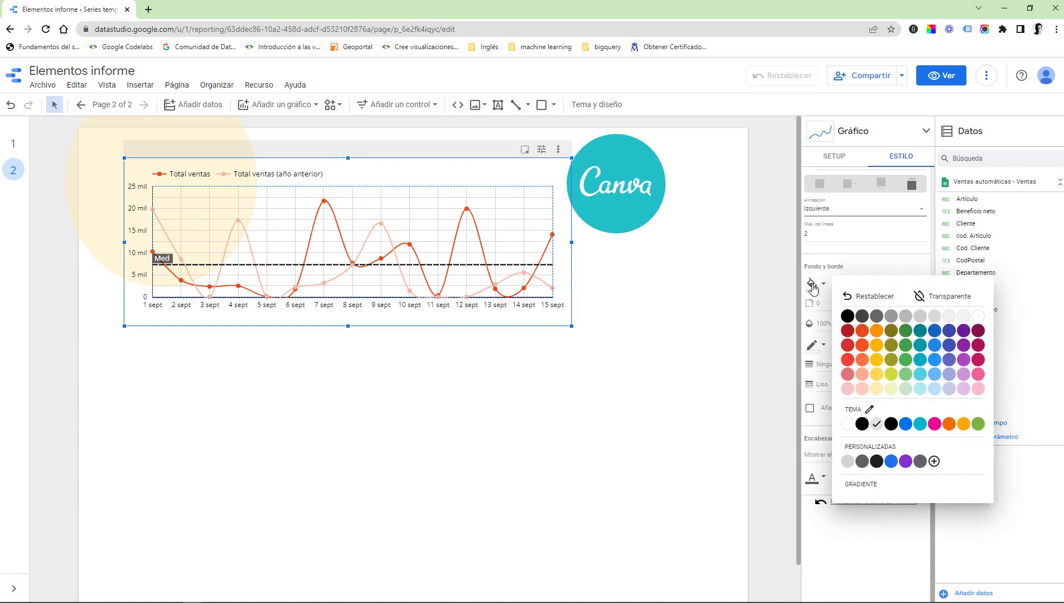
click(878, 316)
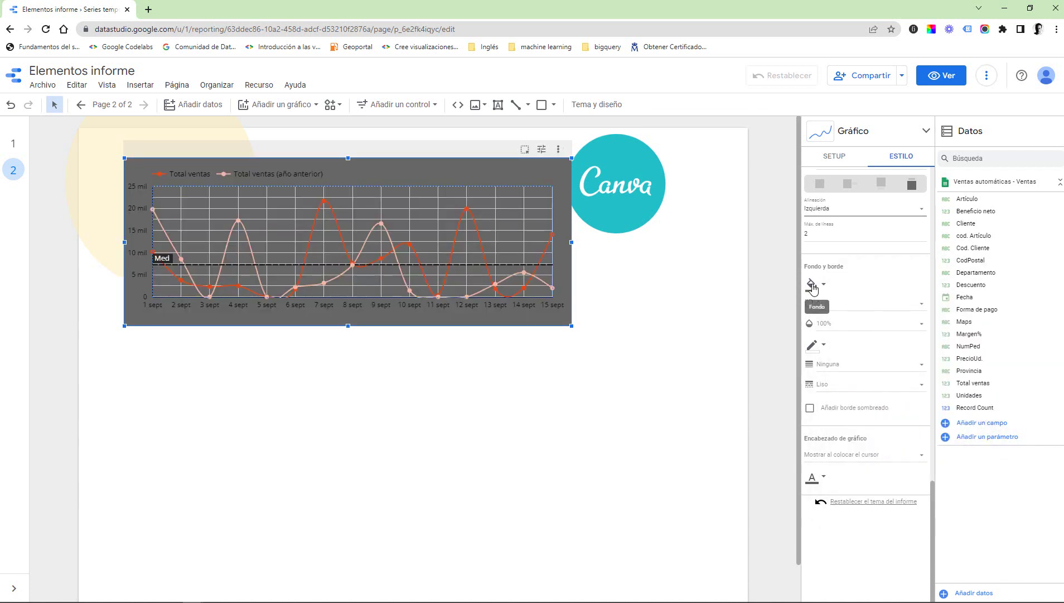
click(813, 284)
click(875, 300)
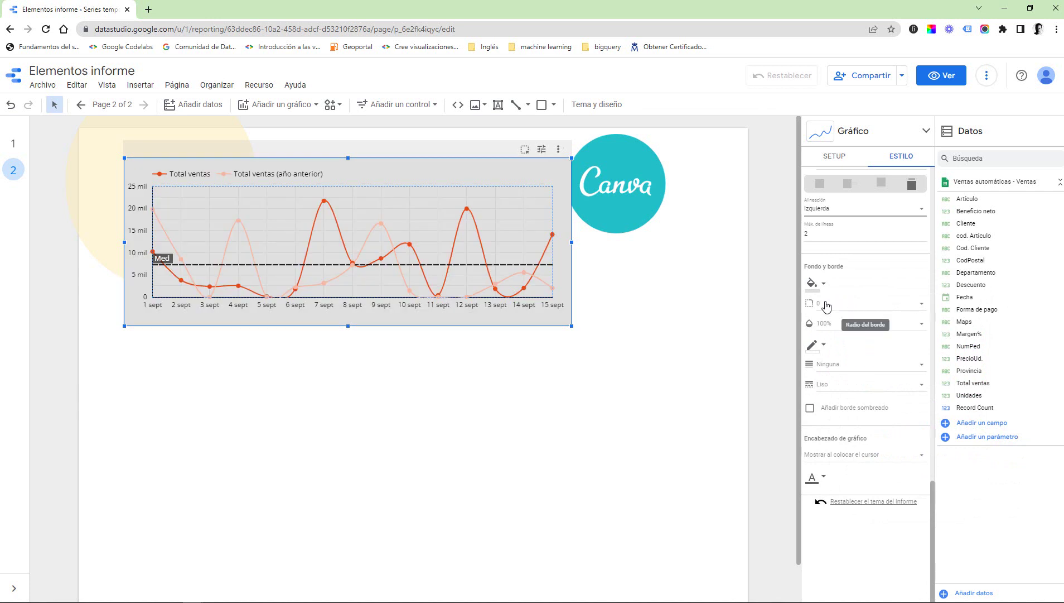
click(576, 364)
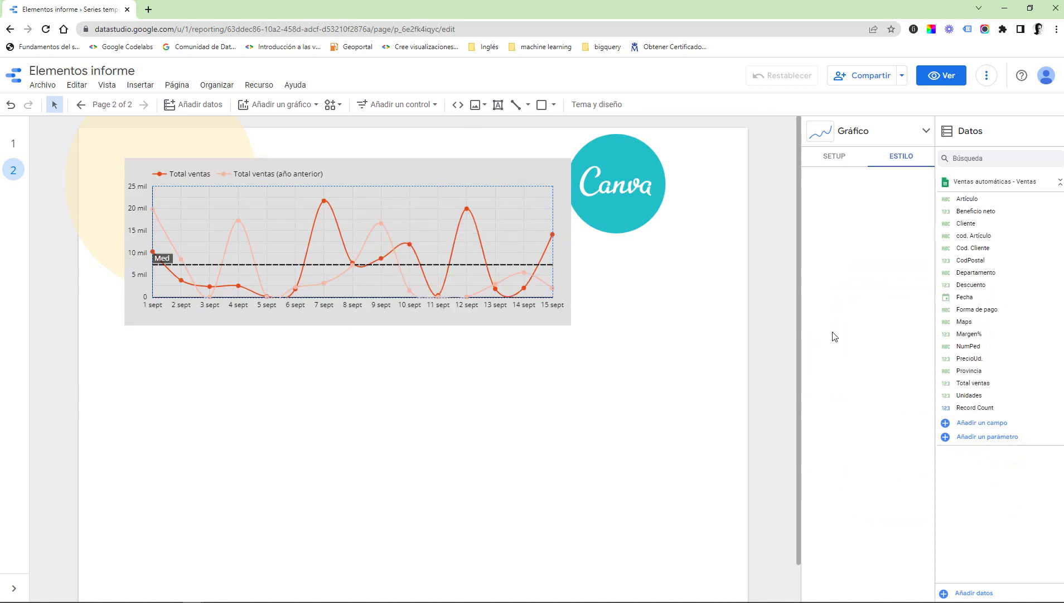
Reselect the time series chart and make its overall background transparent in the Fondo y borde style settings.
click(512, 166)
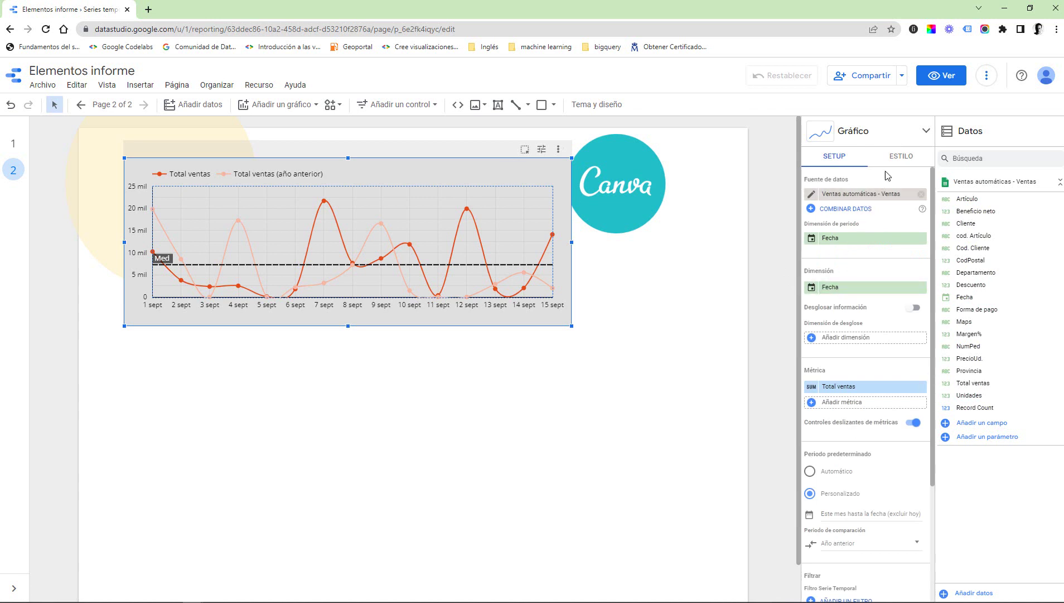
click(895, 164)
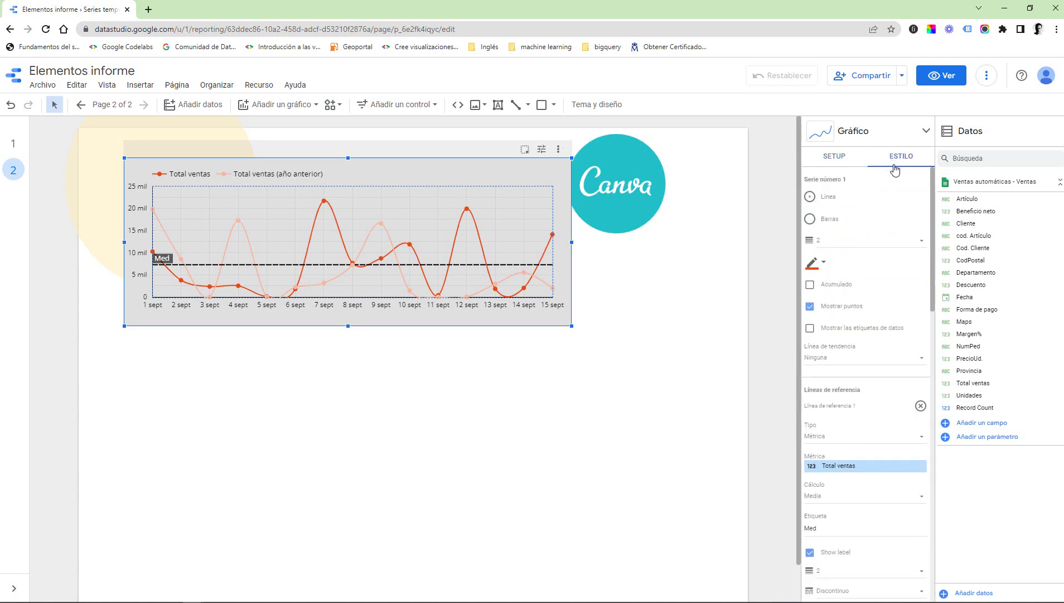
scroll(860, 371, down, 10)
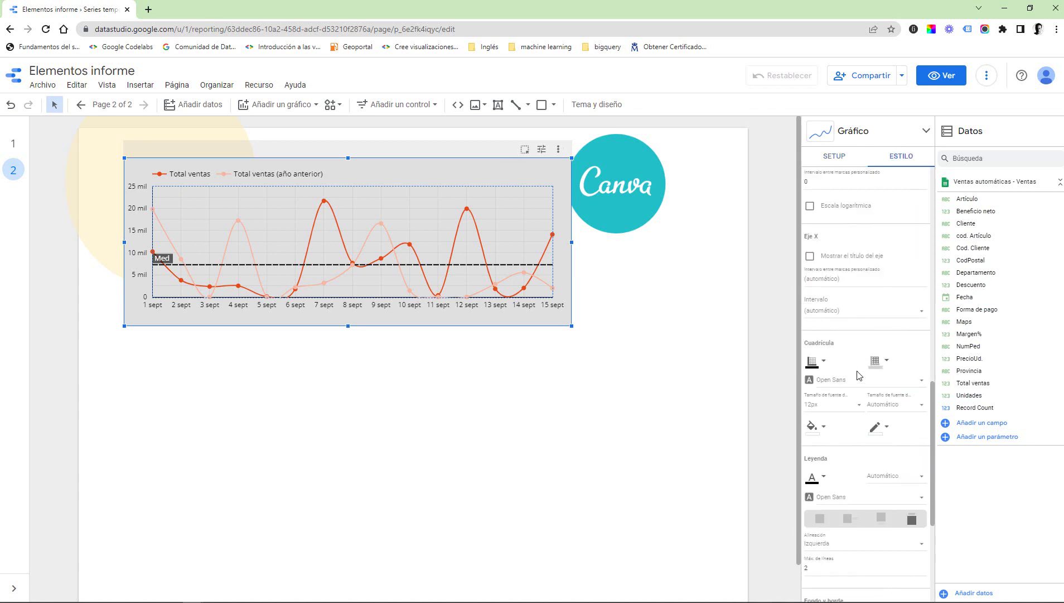
scroll(848, 435, down, 4)
scroll(840, 464, down, 1)
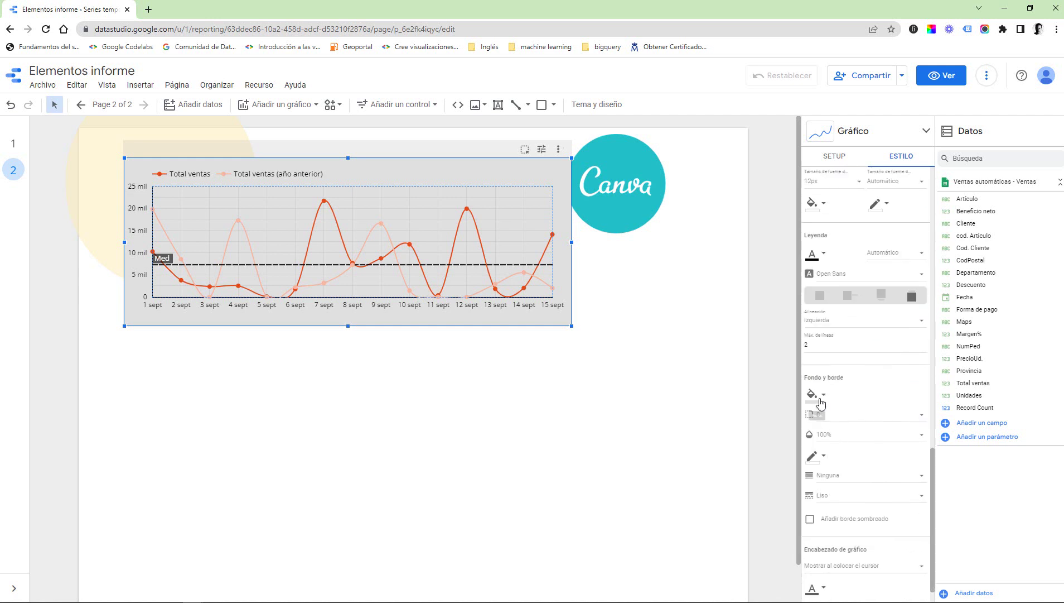
click(818, 395)
click(863, 389)
click(819, 397)
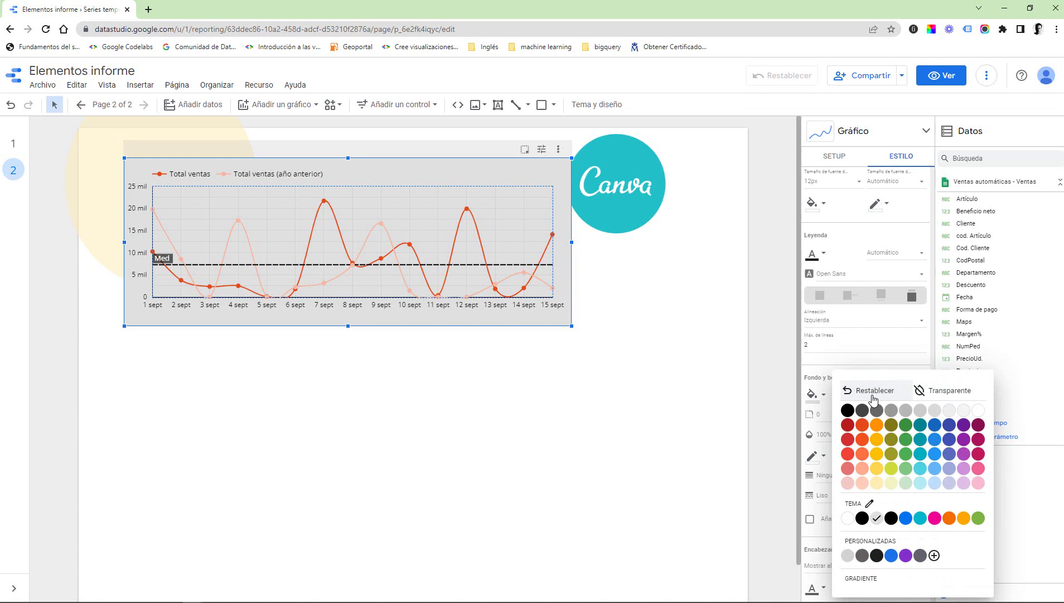
click(935, 396)
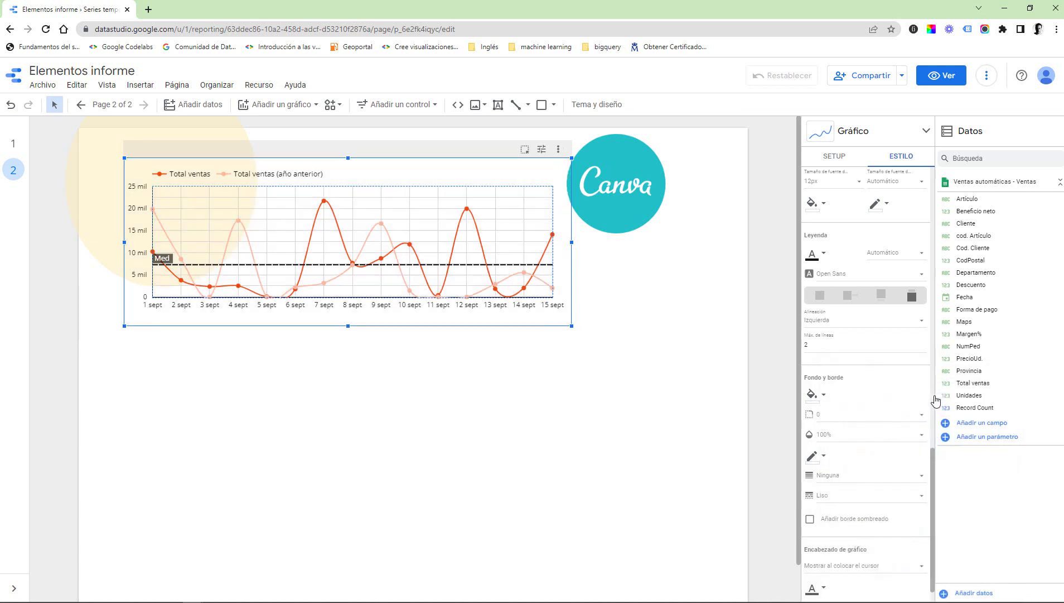
Keep the chart's opacity at 100% after viewing its options, and set its border style to Doble.
click(835, 437)
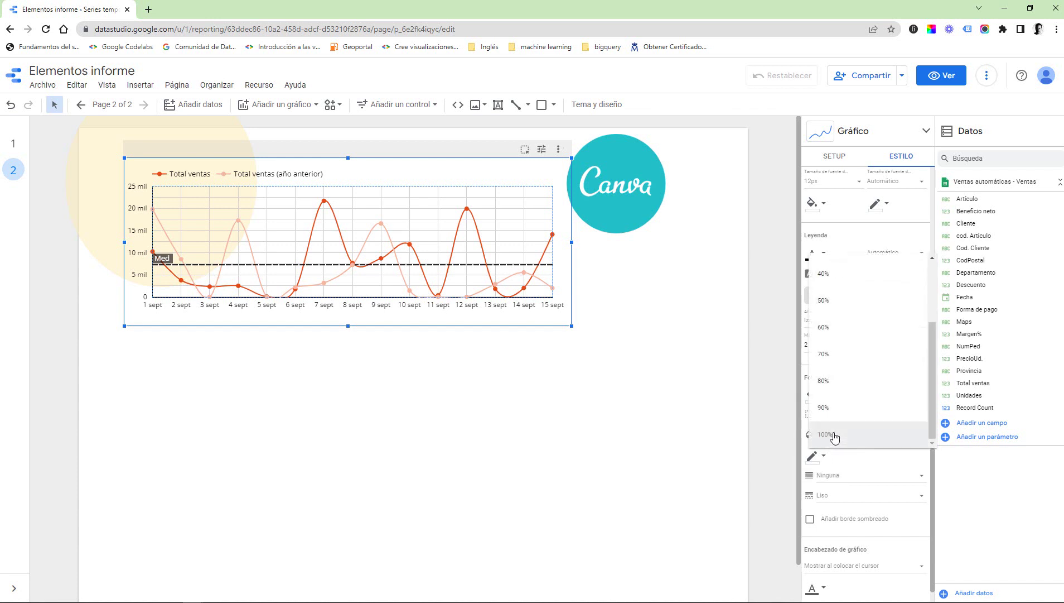
click(835, 436)
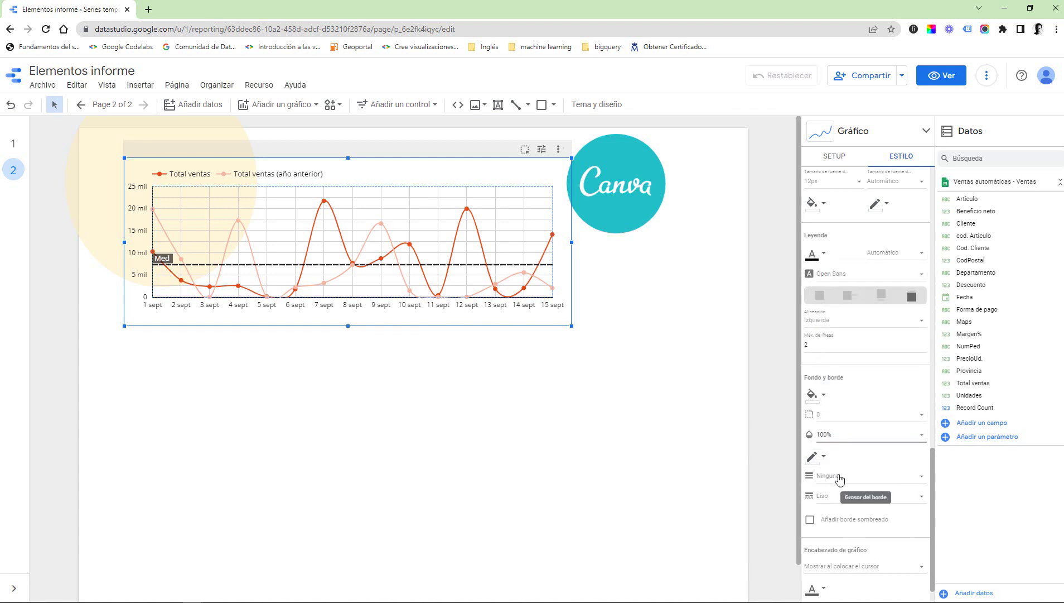
scroll(857, 484, down, 2)
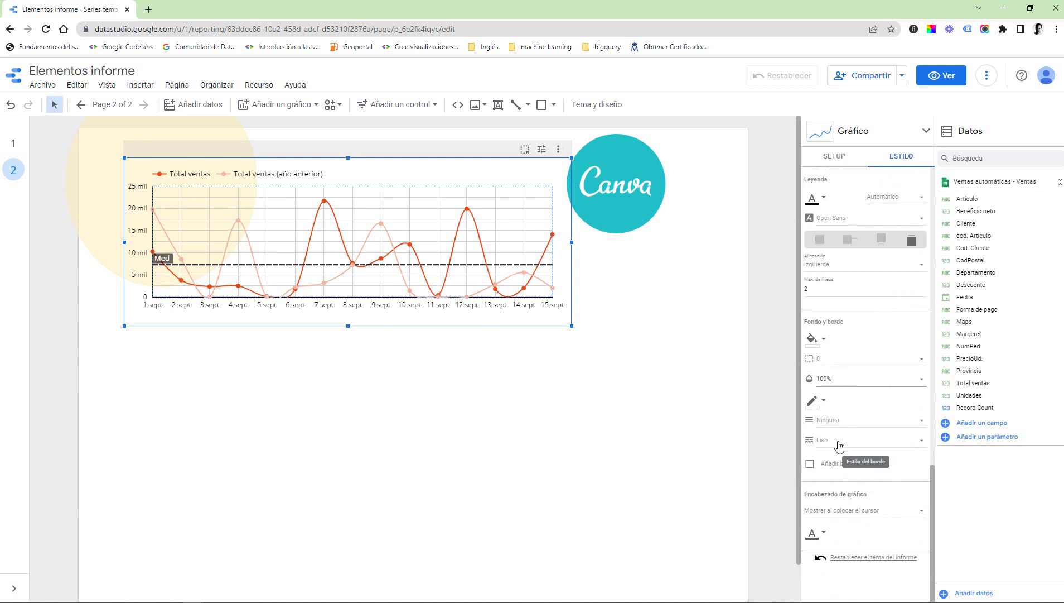
click(839, 440)
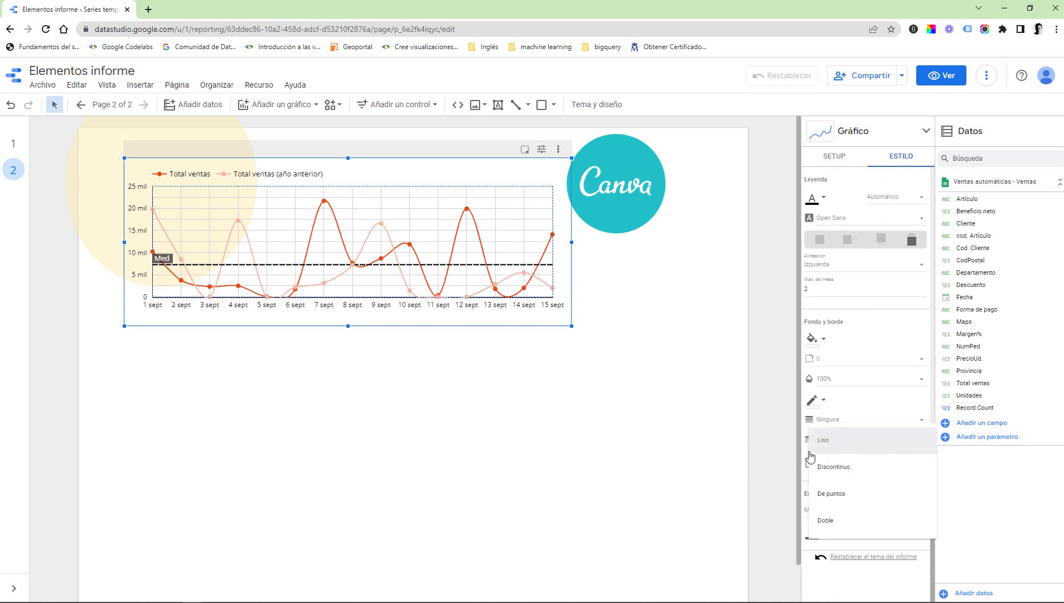
click(826, 520)
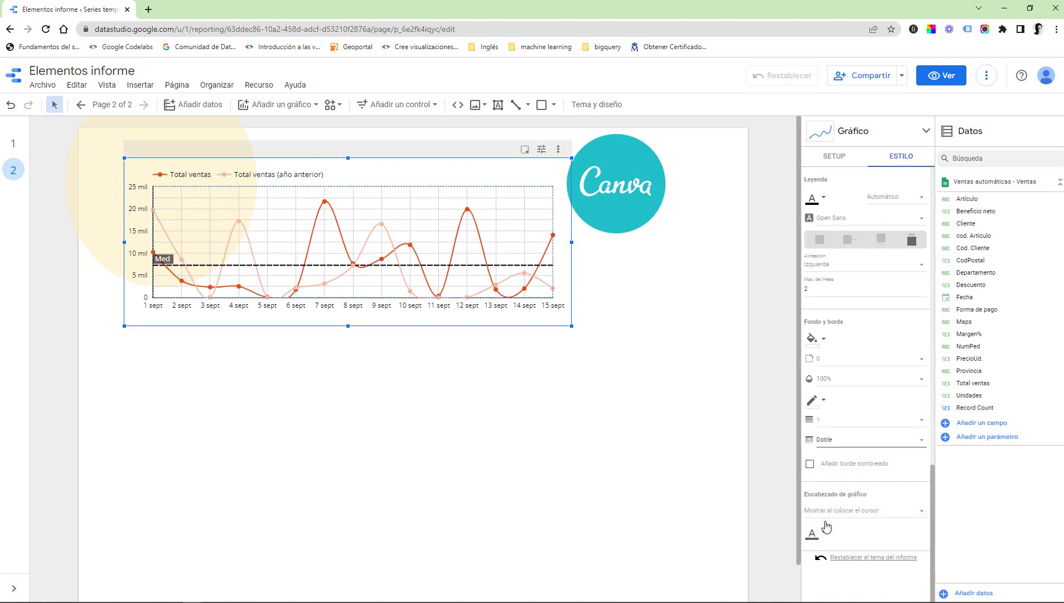
click(365, 362)
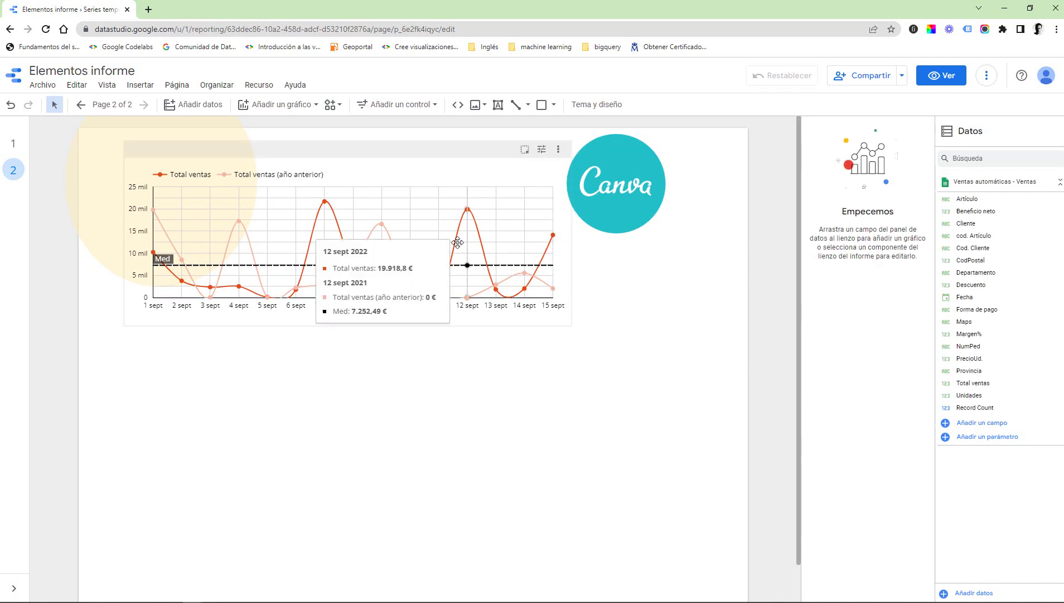
Select the time series chart, set its border colour to dark grey in the Fondo y borde style settings, and deselect it.
click(560, 210)
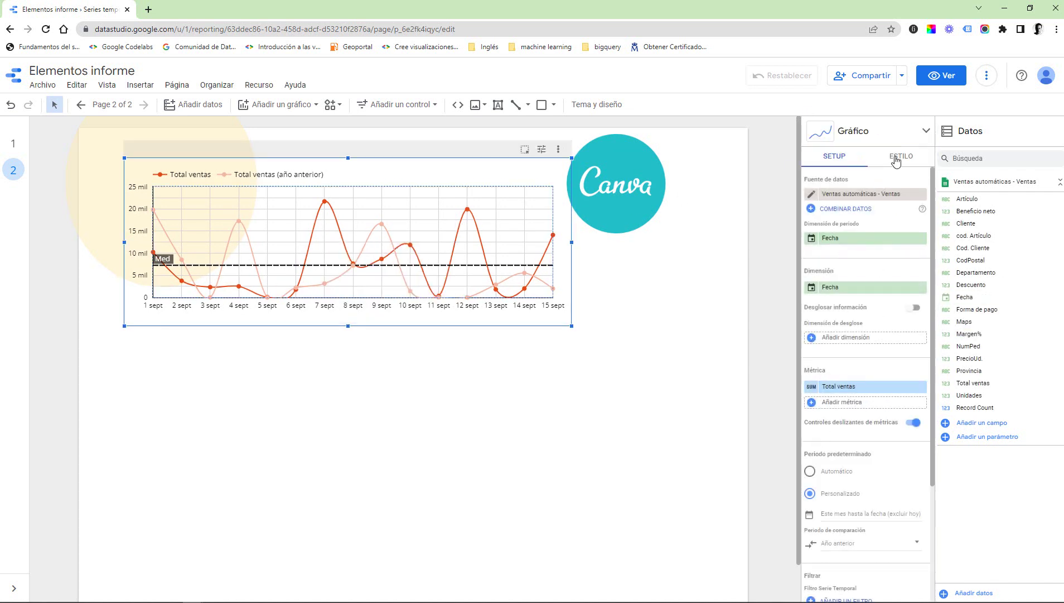
click(896, 158)
scroll(869, 489, down, 10)
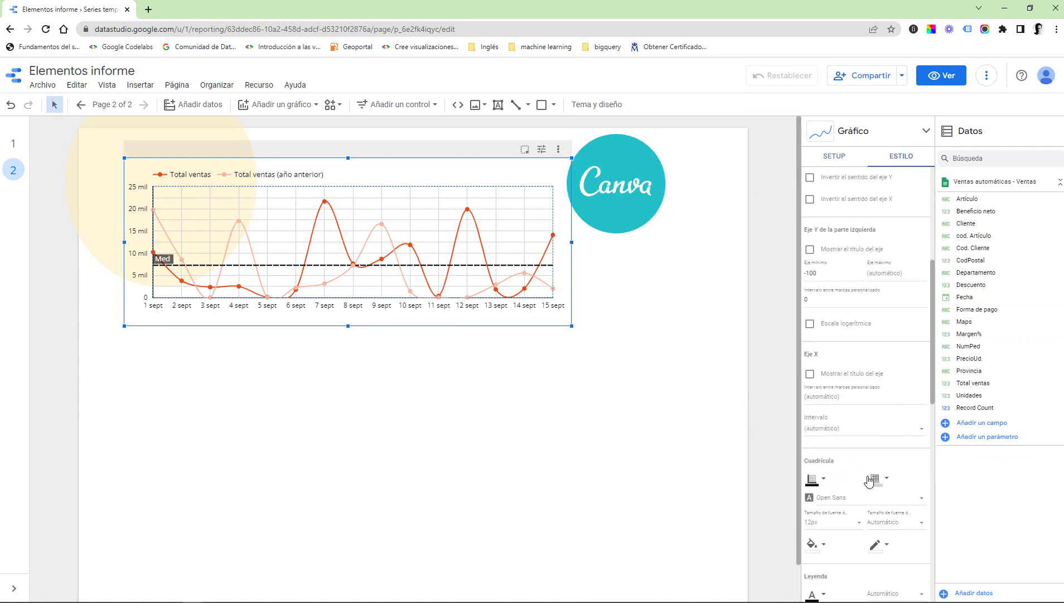
scroll(869, 482, up, 3)
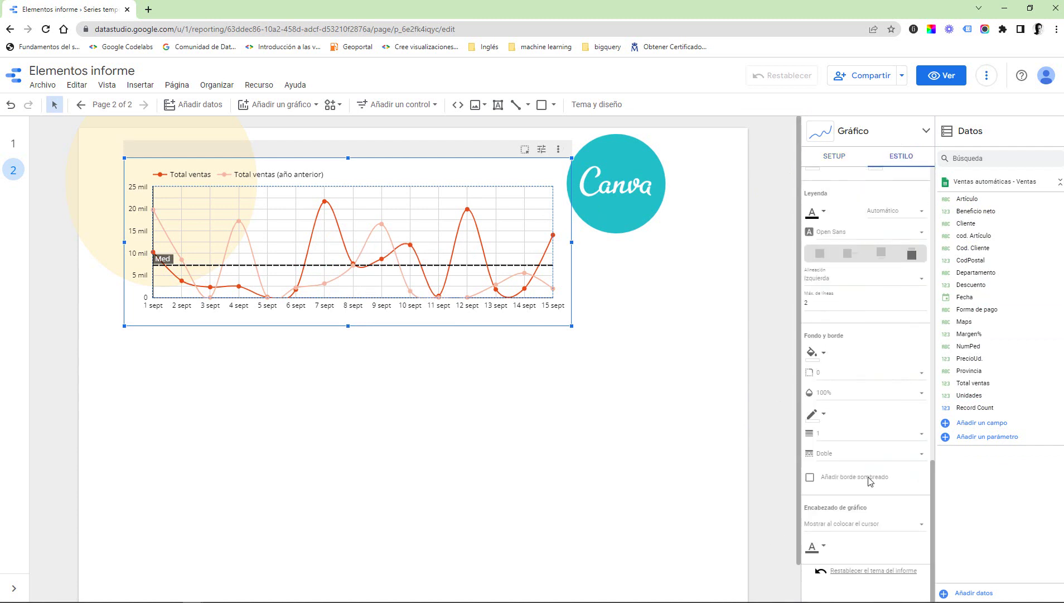
click(818, 419)
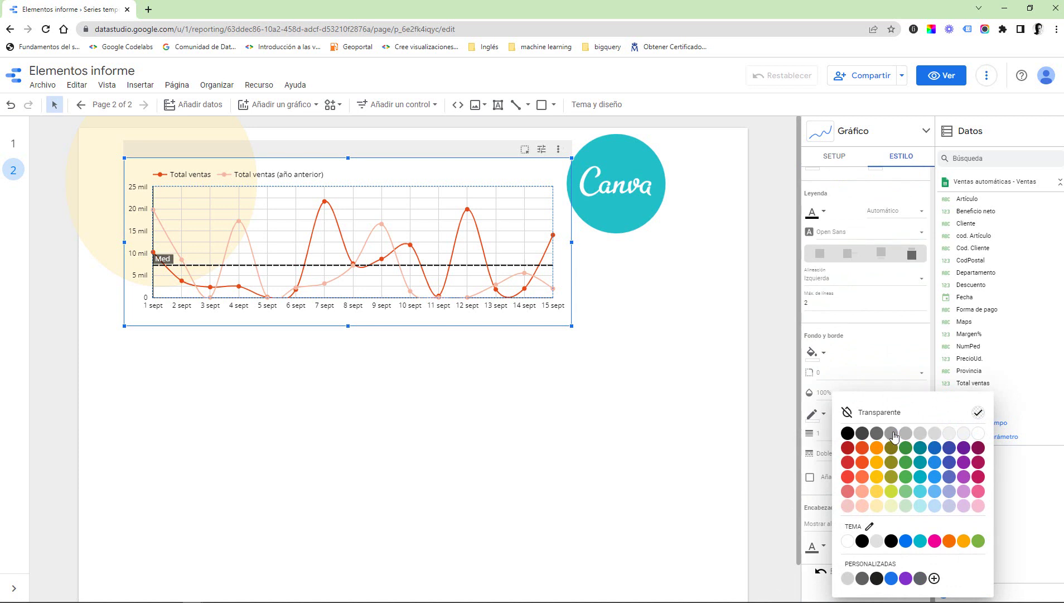
click(863, 438)
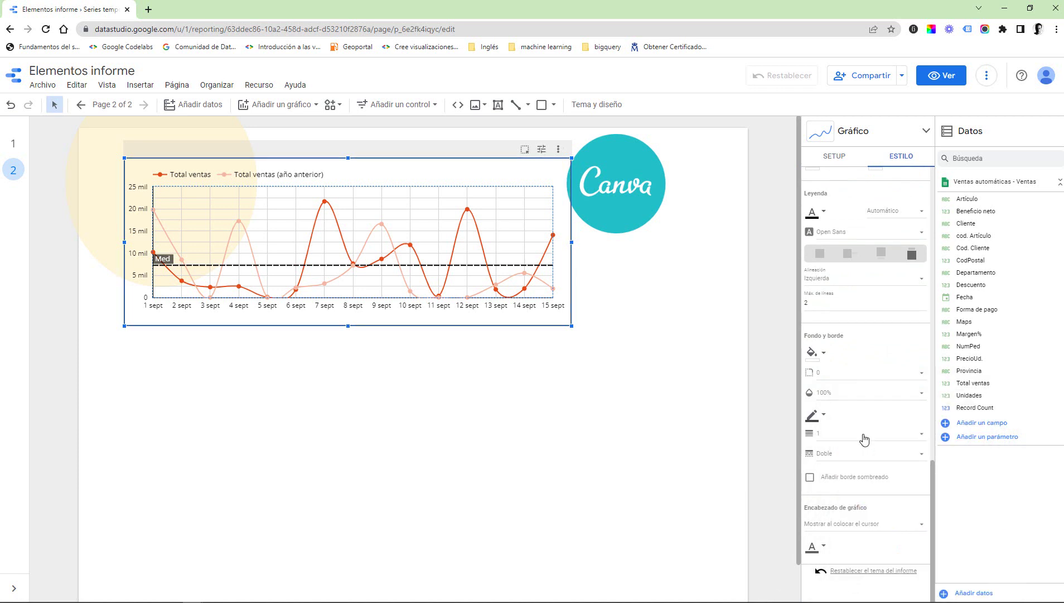
click(522, 419)
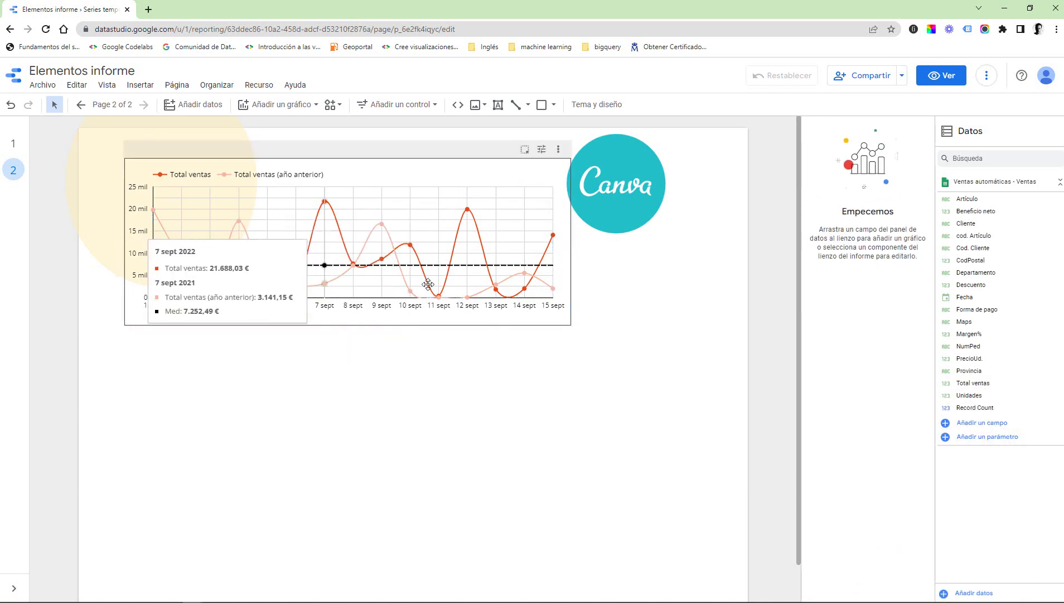
Reselect the time series chart and set its border colour to Transparente in the Fondo y borde style settings.
click(486, 177)
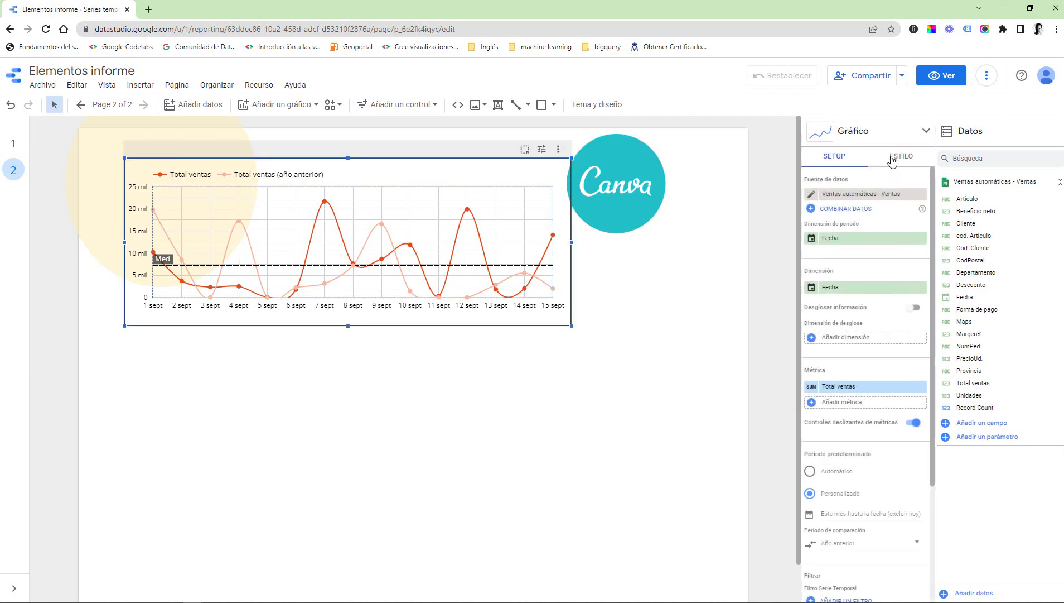
click(892, 159)
scroll(851, 374, down, 15)
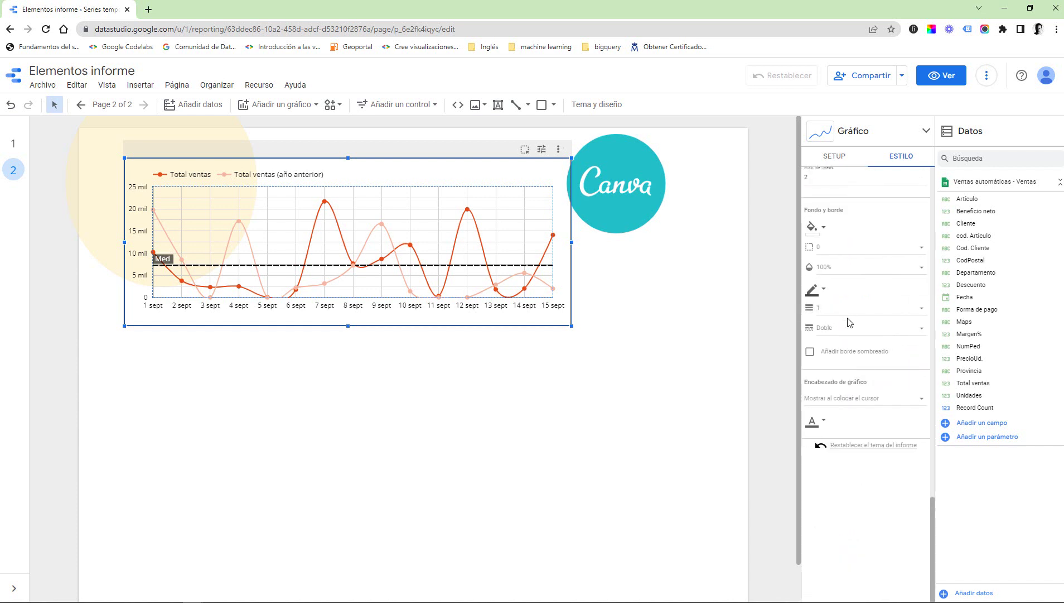
scroll(849, 321, up, 1)
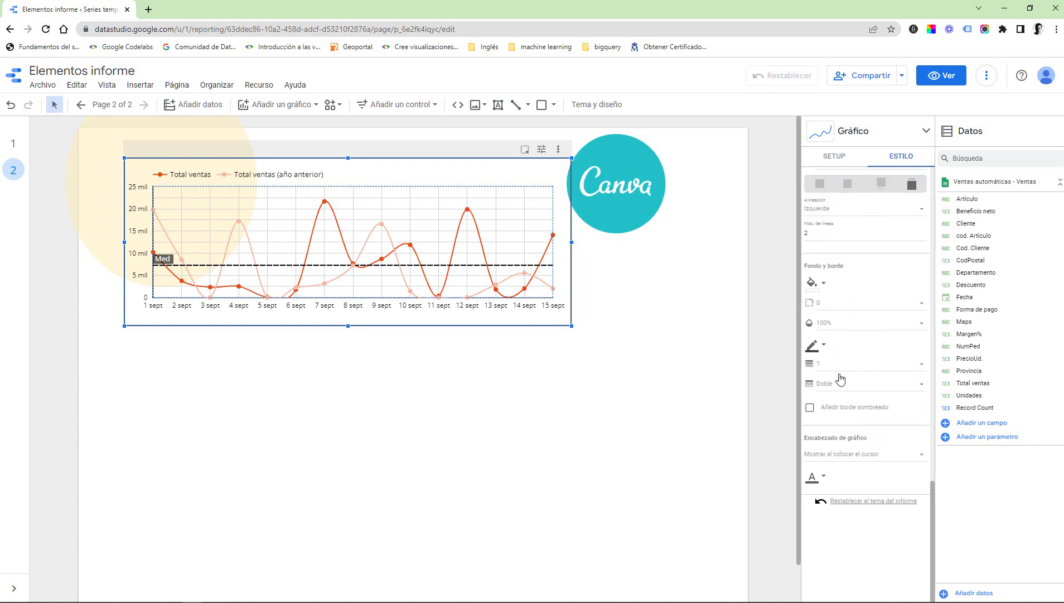
click(822, 345)
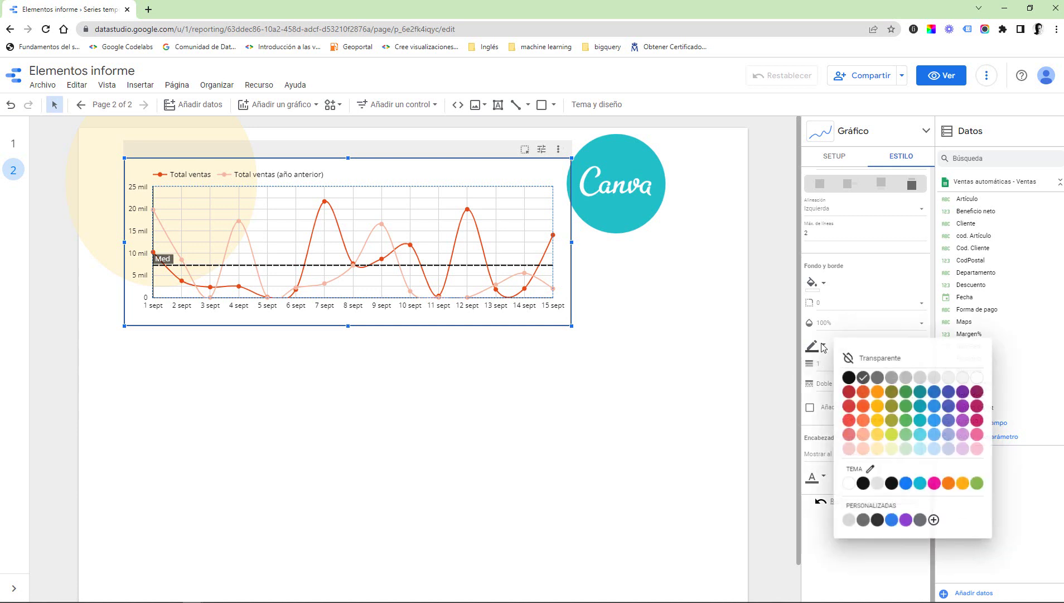
click(871, 359)
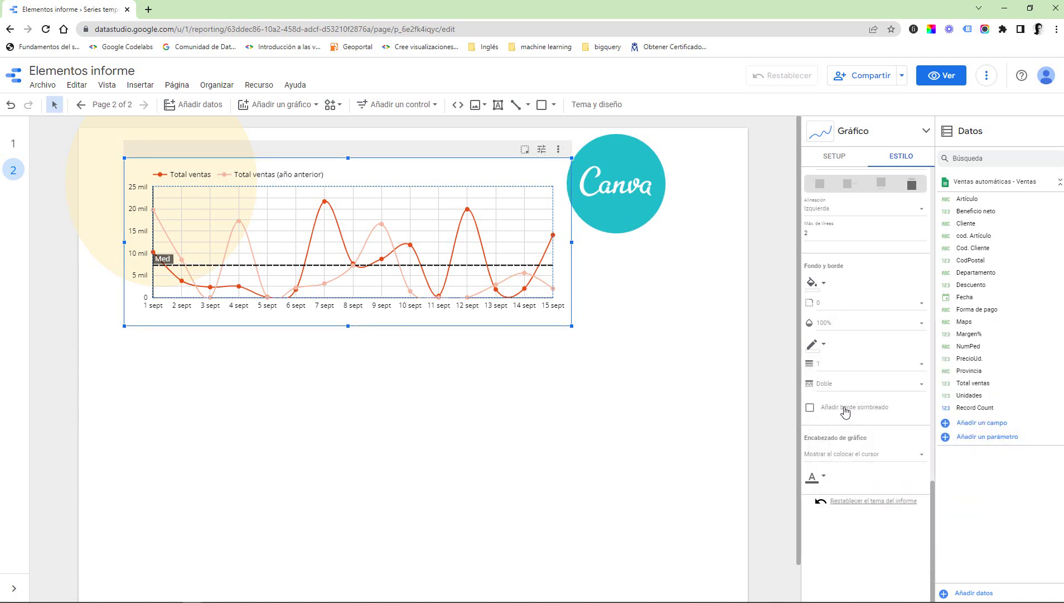
Try the Añadir borde sombreado option on the chart with the chart deselected, and turn the option off again.
click(583, 401)
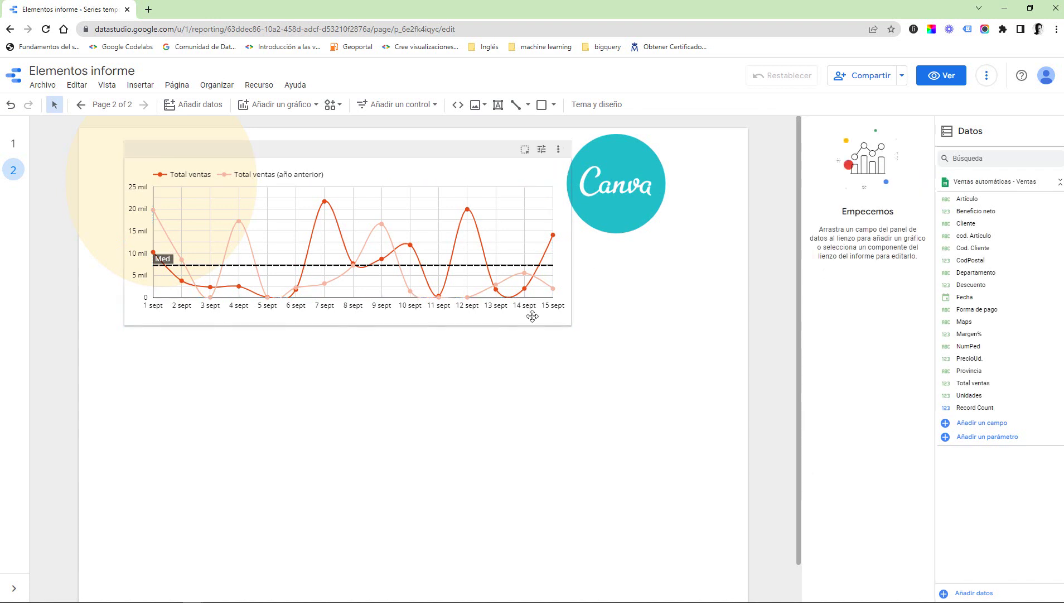
click(525, 192)
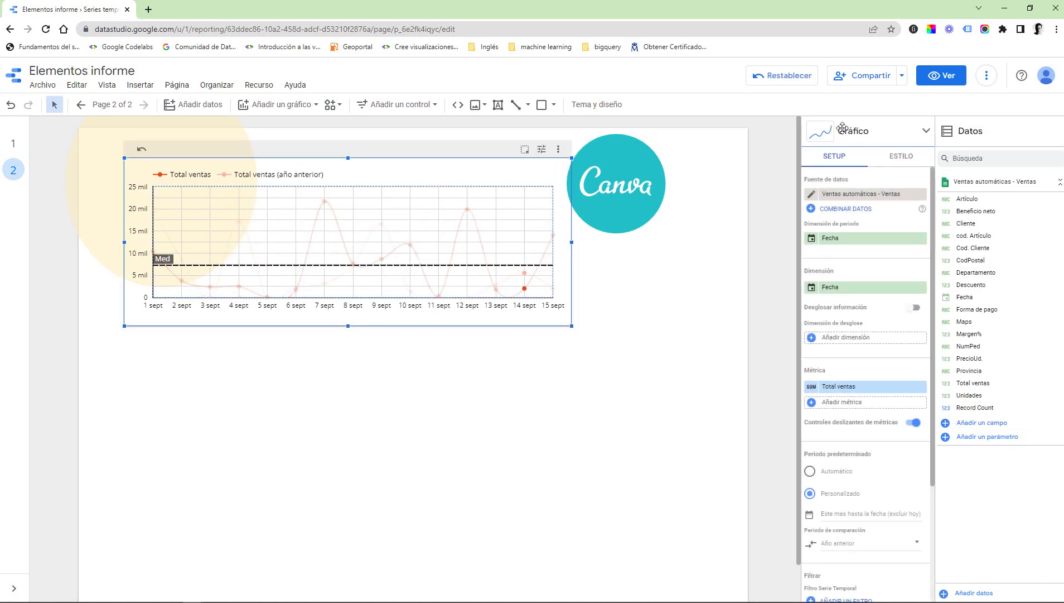
click(893, 157)
scroll(855, 387, down, 15)
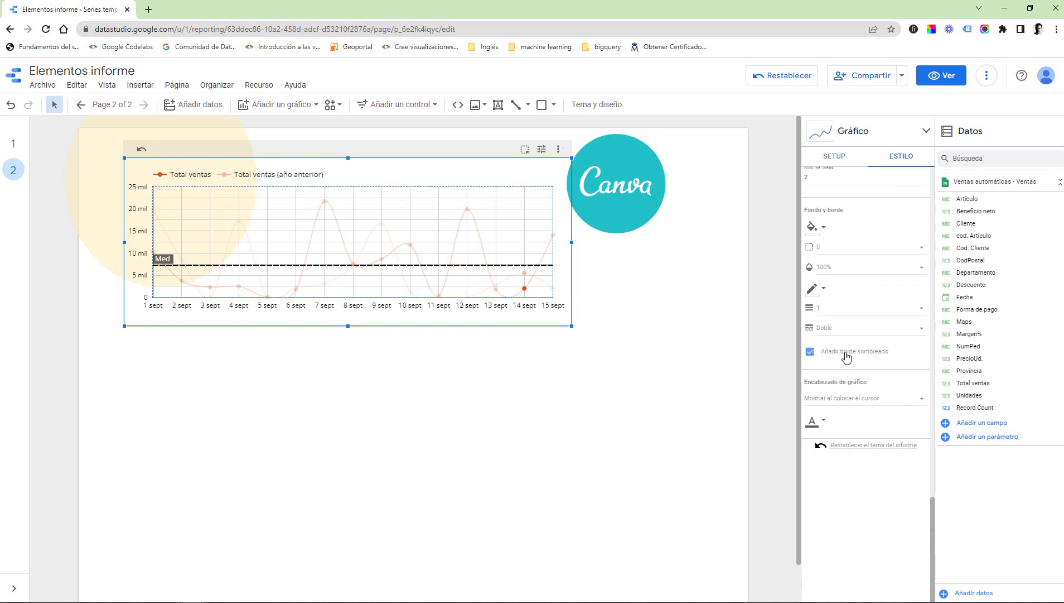
click(846, 356)
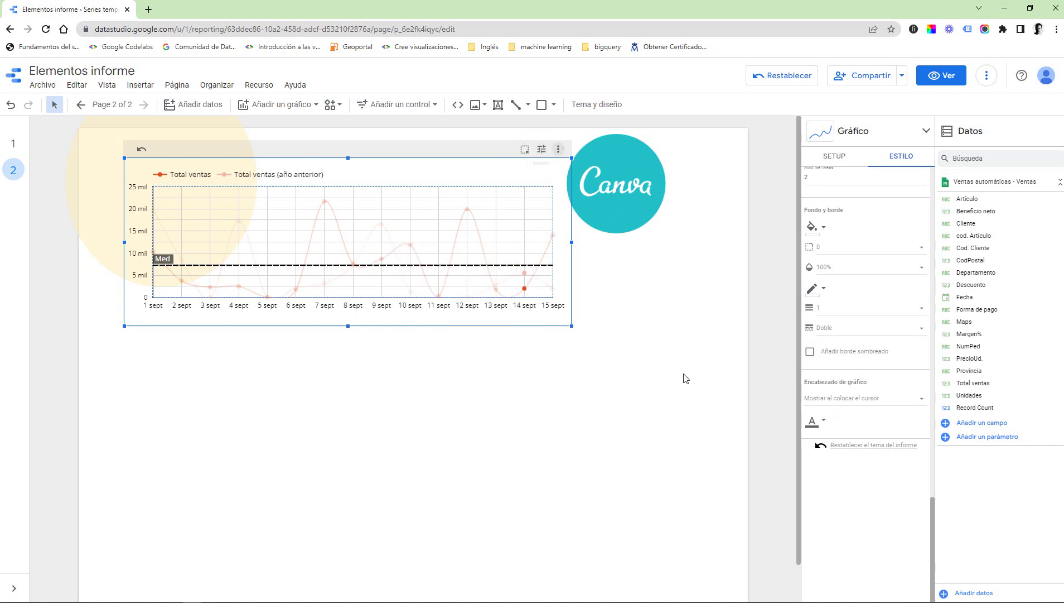
View the chart header's display options, keep Mostrar al colocar el cursor, and reset the data point selection made in the chart.
click(866, 399)
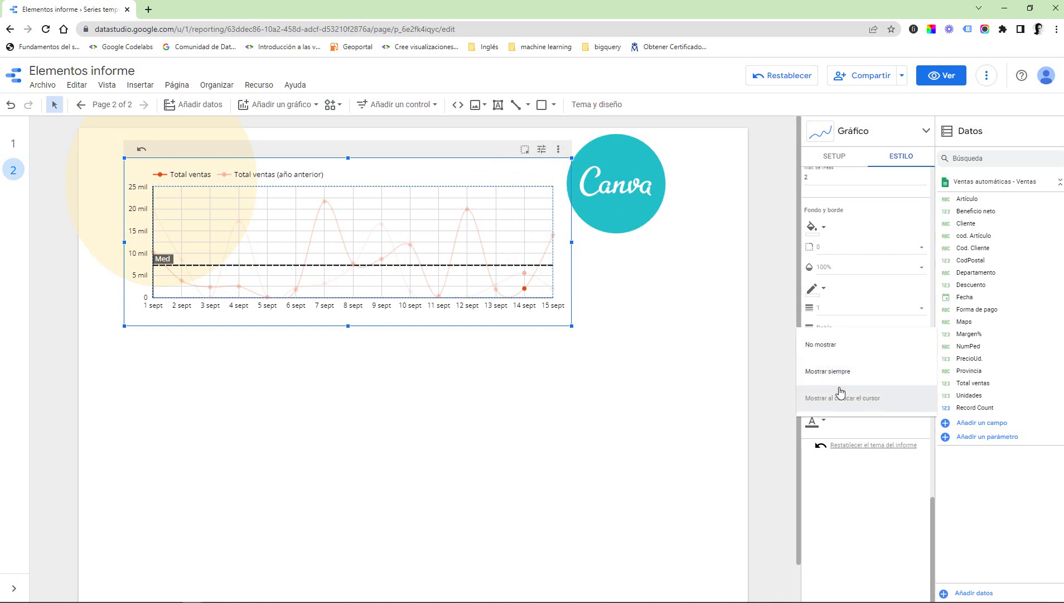
click(871, 508)
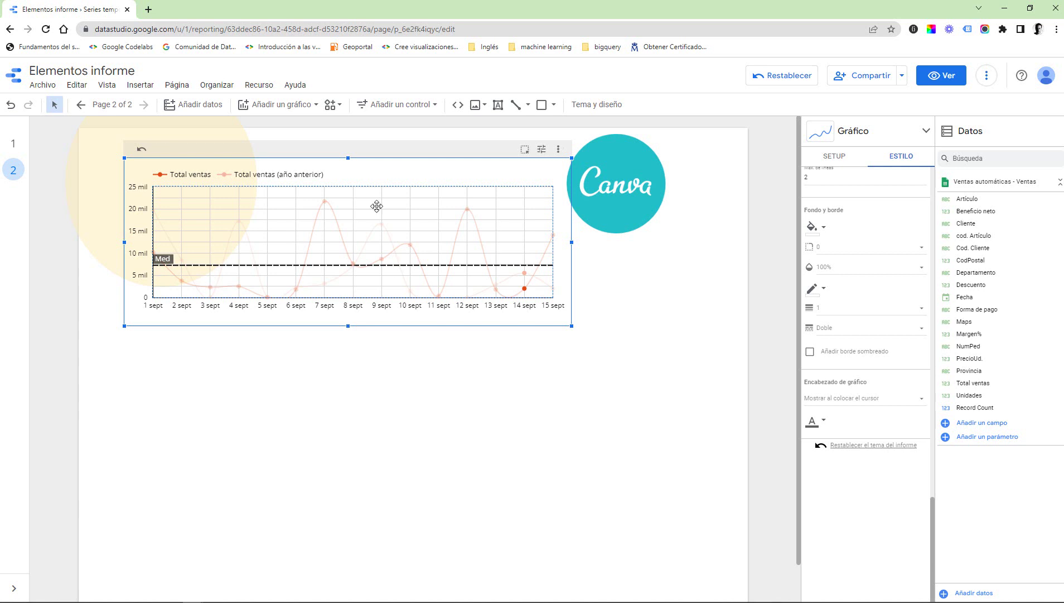
click(141, 149)
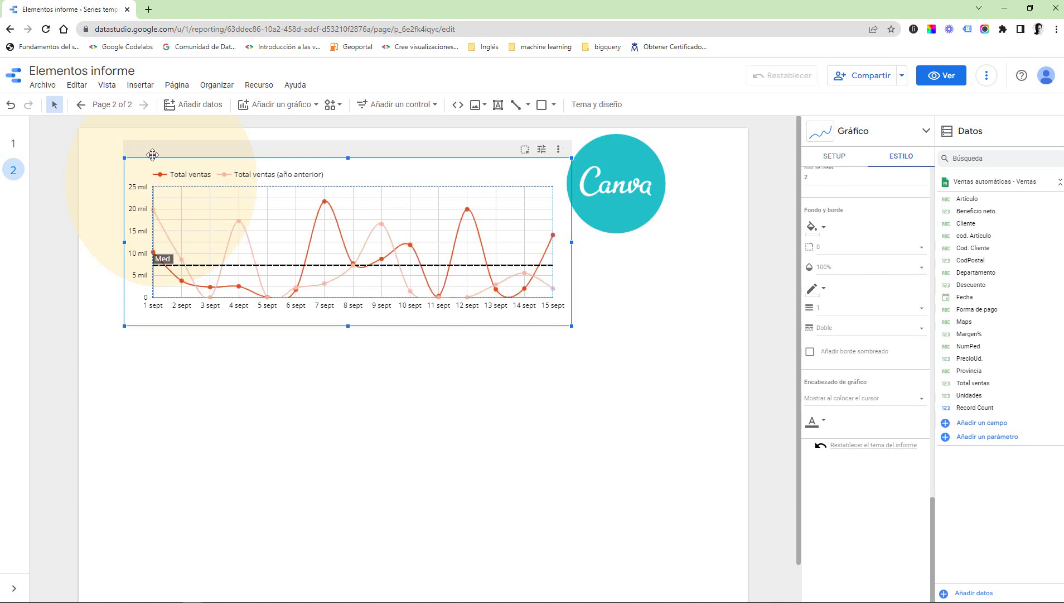